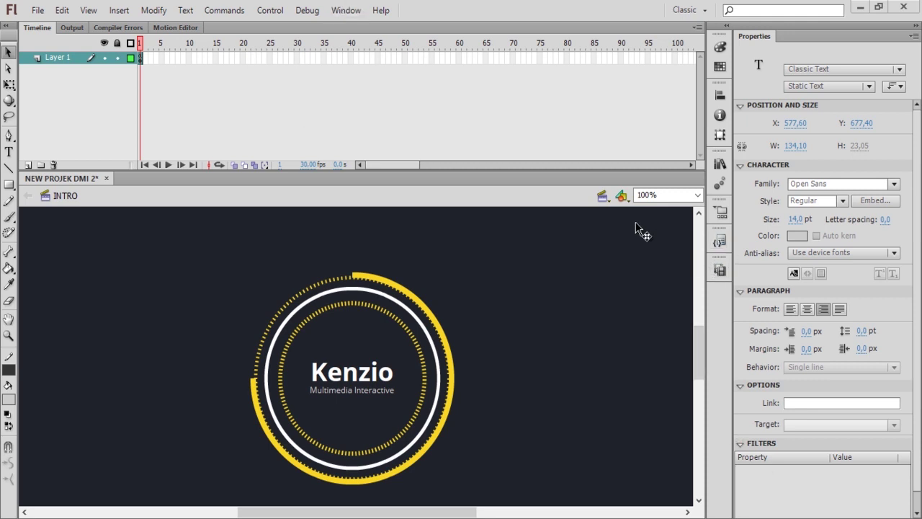
Examine the project's scene list and check how the logo's rings are grouped on the stage.
left_click(603, 195)
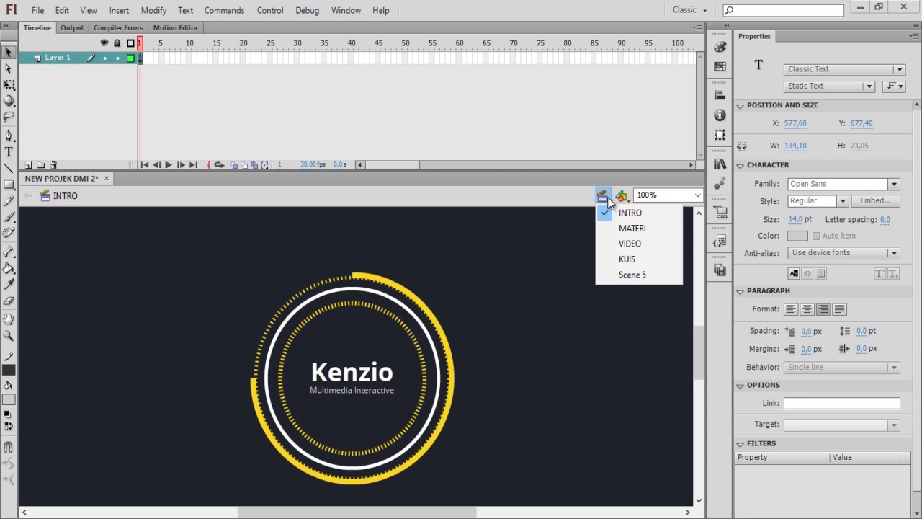
left_click(511, 232)
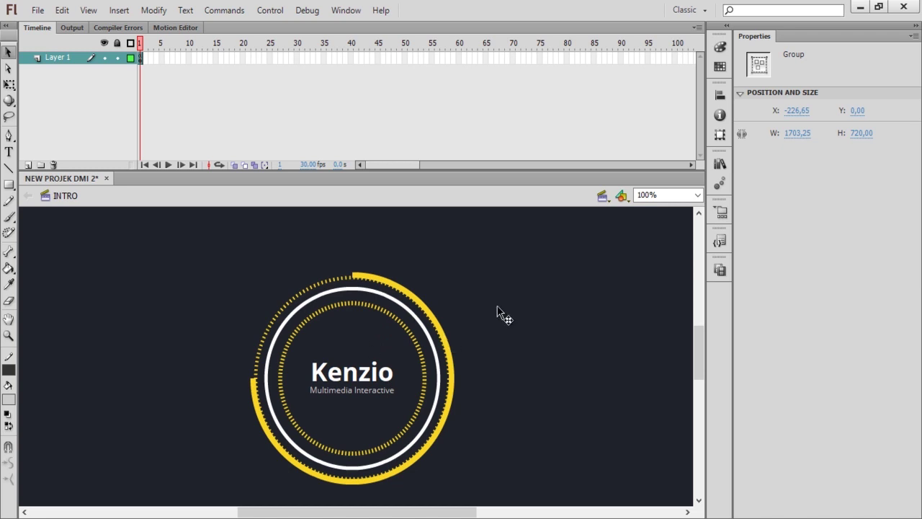
left_click_drag(704, 343, 704, 350)
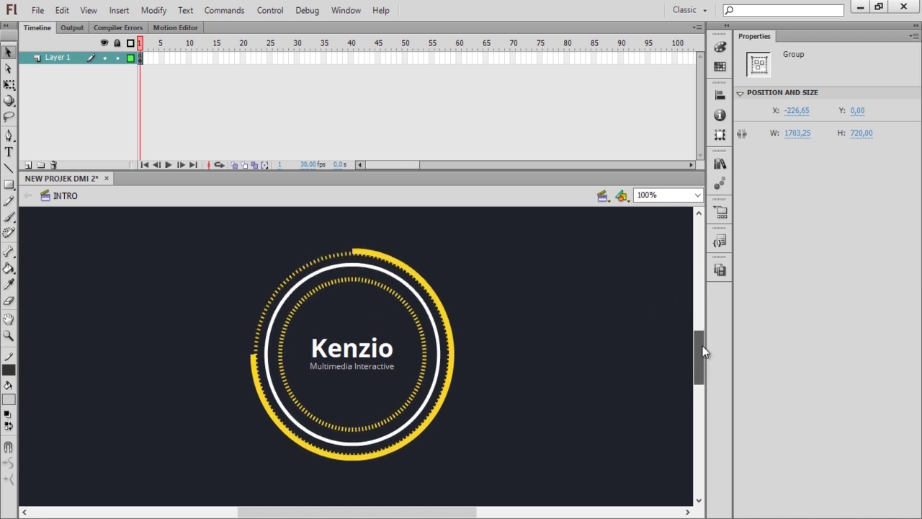
left_click(407, 272)
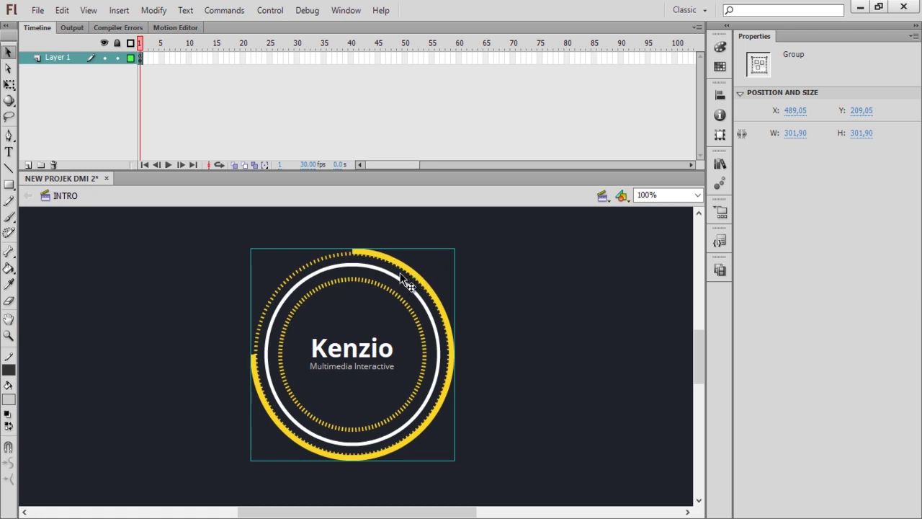
left_click(387, 286)
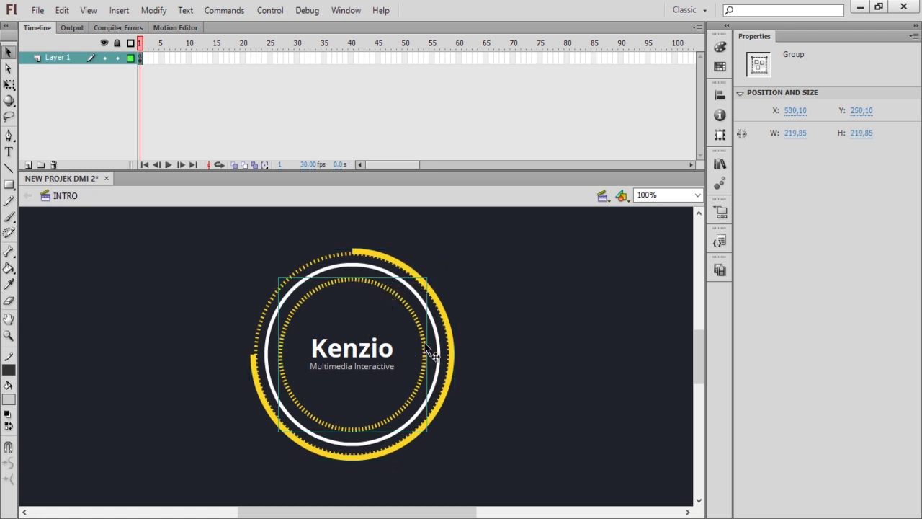
left_click(415, 255)
left_click_drag(368, 256, 371, 288)
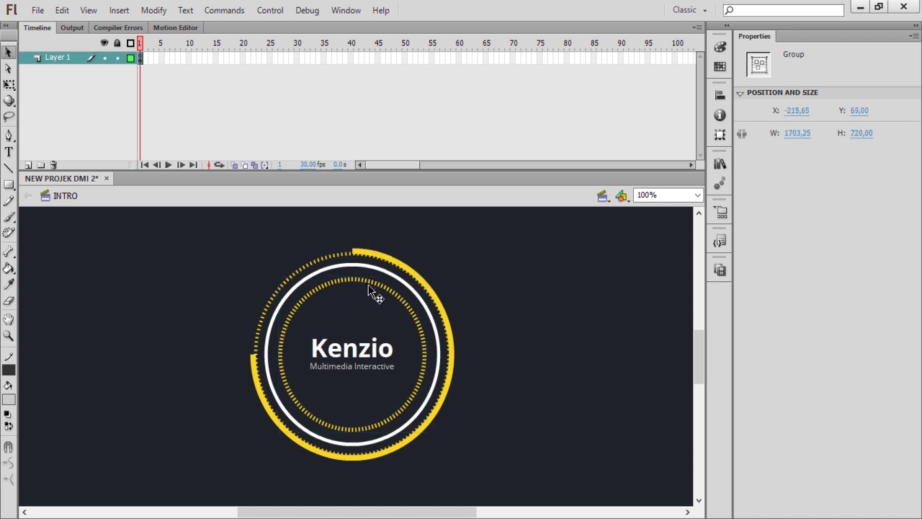
left_click_drag(365, 227, 372, 284)
key("ctrl+z")
left_click(680, 195)
left_click(696, 196)
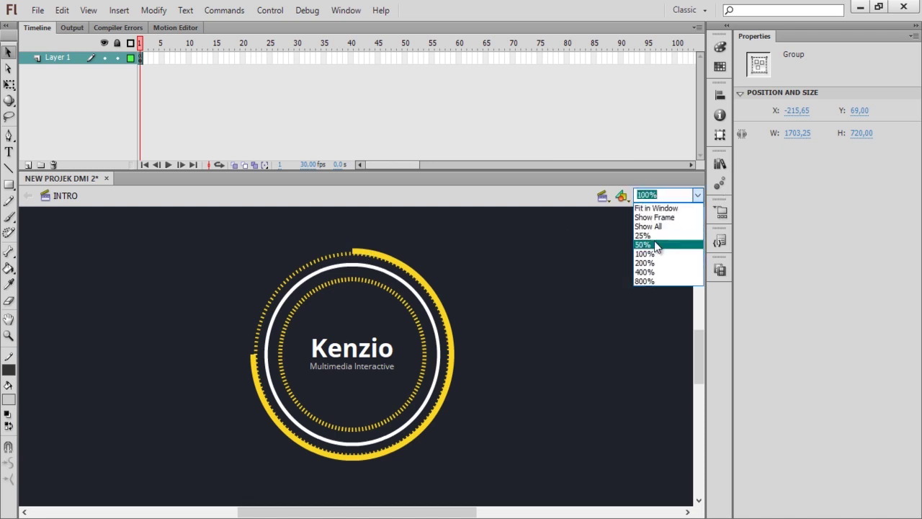
left_click(643, 245)
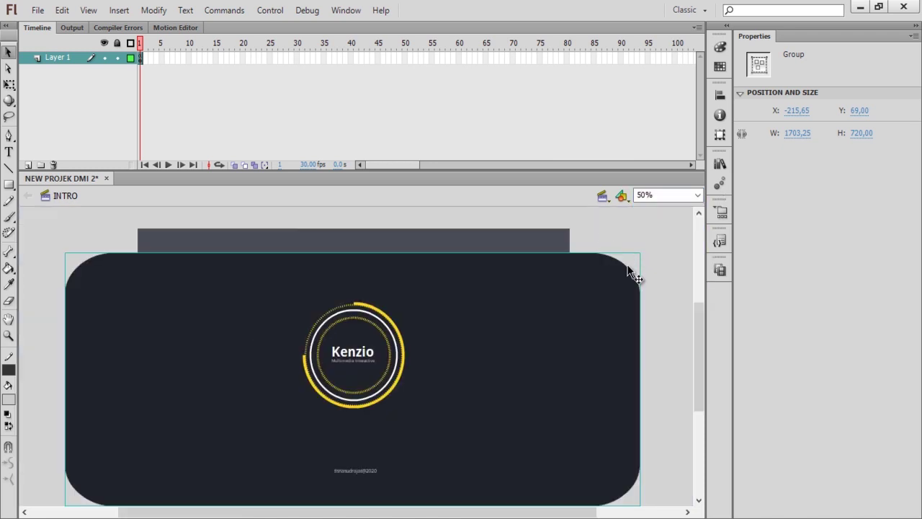
key("ctrl+z")
key("Escape")
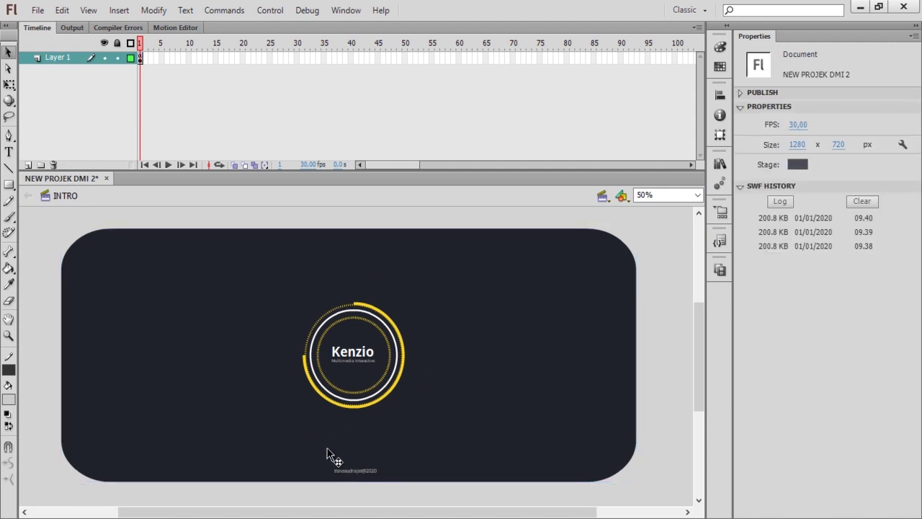
Cut the dark rounded background group and the small copyright text below the logo from Layer 1.
left_click(347, 470)
left_click(456, 430, "shift")
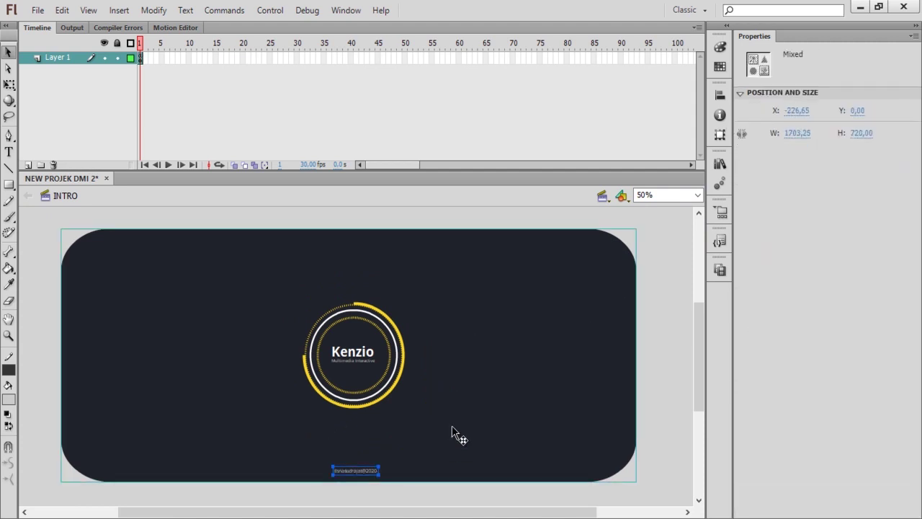
right_click(457, 430)
left_click(502, 136)
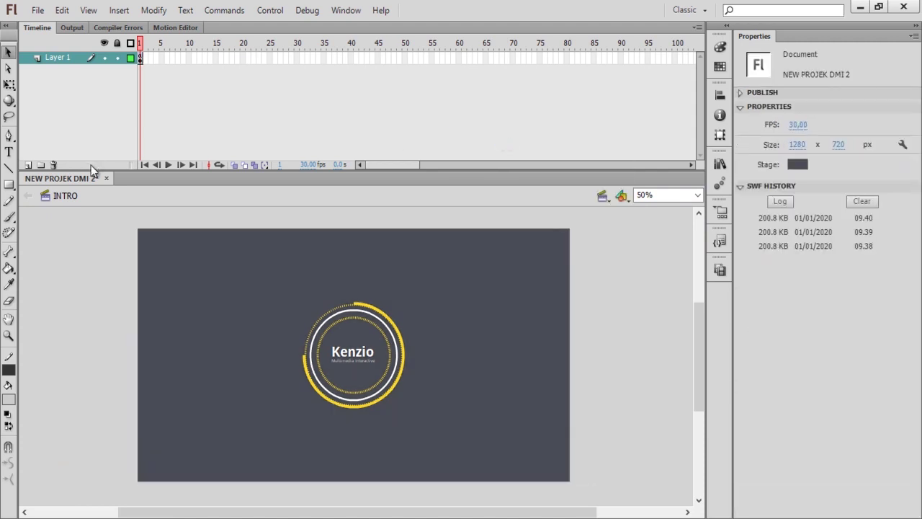
Add a new layer, place it below Layer 1 and rename it BACK.
left_click(27, 165)
left_click_drag(58, 57, 69, 87)
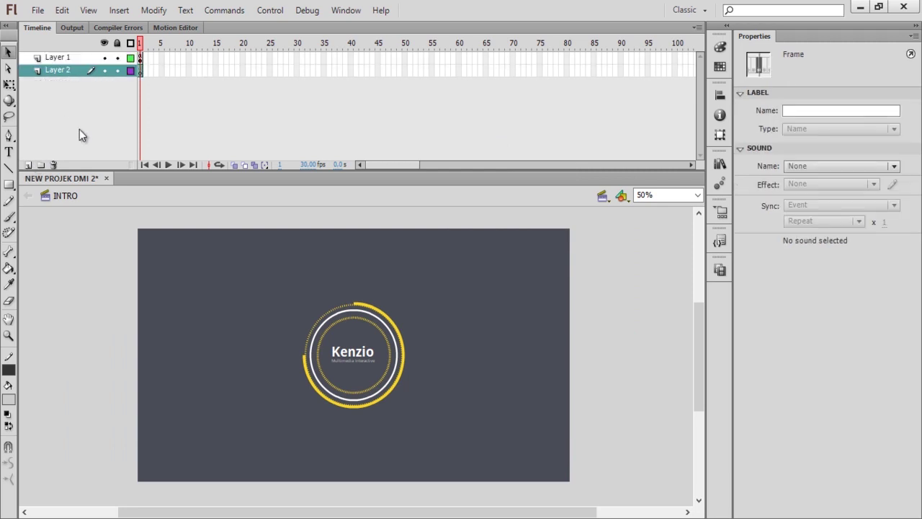
left_click(117, 291)
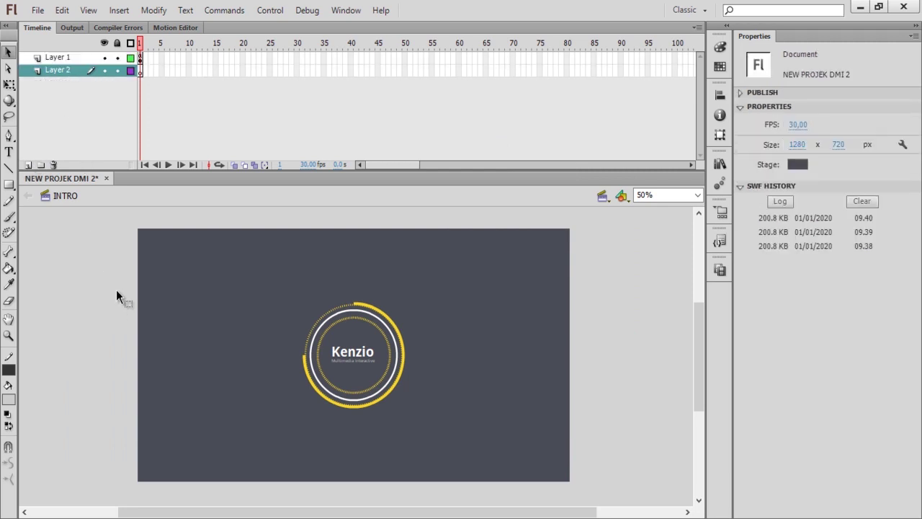
left_click(64, 75)
type("BACK")
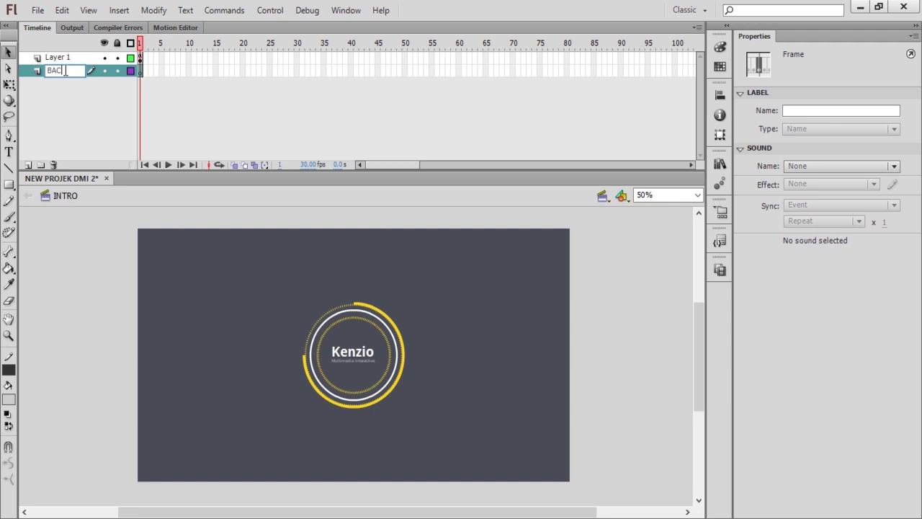
Paste the cut background and copyright text in place on the BACK layer and lock that layer.
left_click(117, 274)
right_click(124, 275)
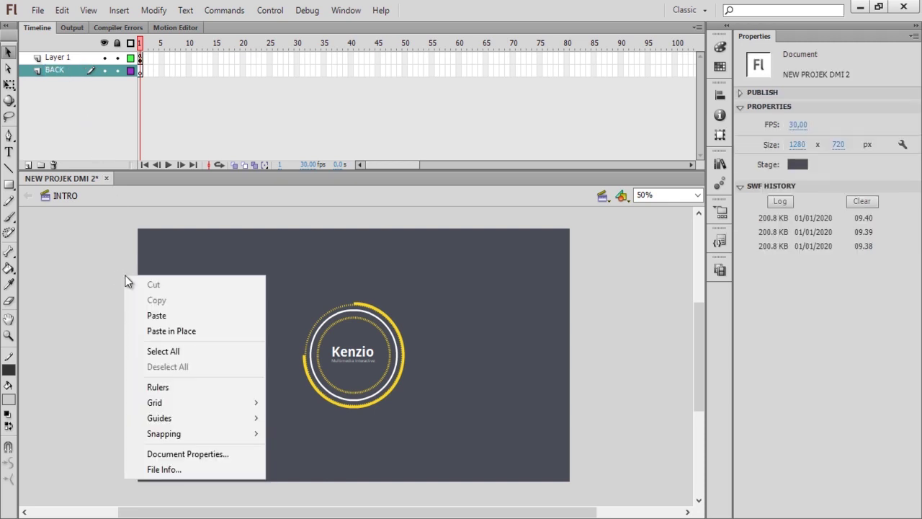
left_click(203, 332)
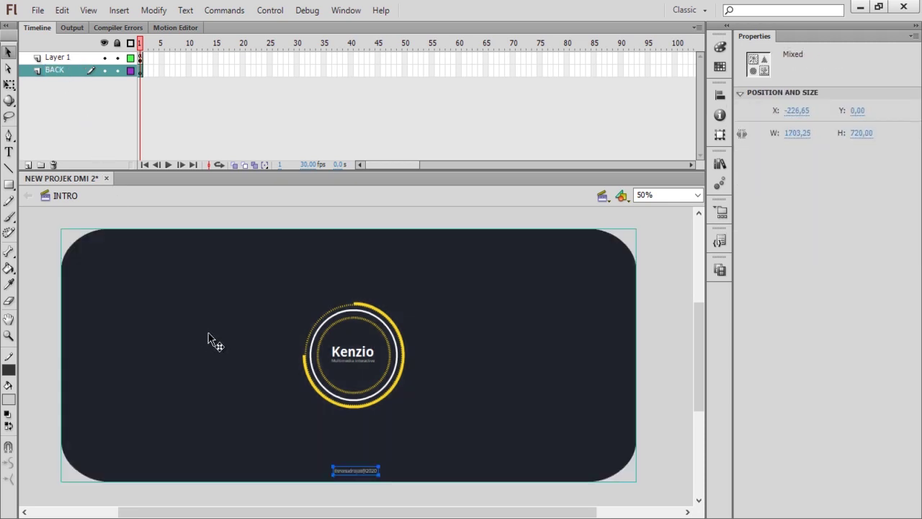
left_click(684, 346)
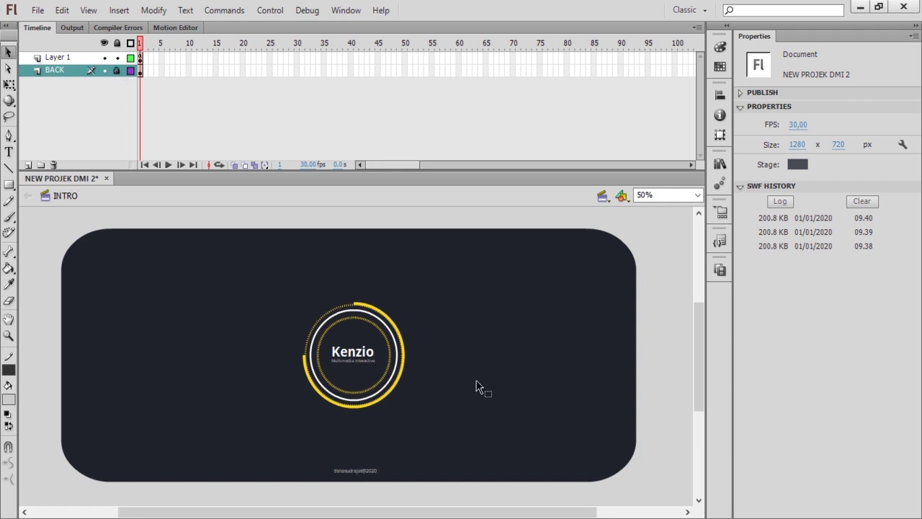
left_click_drag(557, 387, 424, 441)
Break the Kenzio title and Multimedia Interactive subtitle apart into shapes and group them together.
left_click(360, 366)
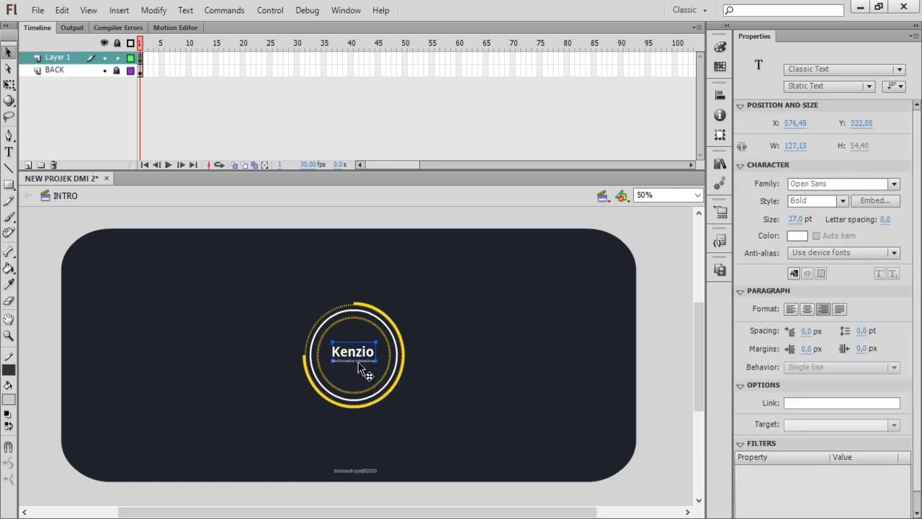
left_click(373, 361, "shift")
left_click(688, 196)
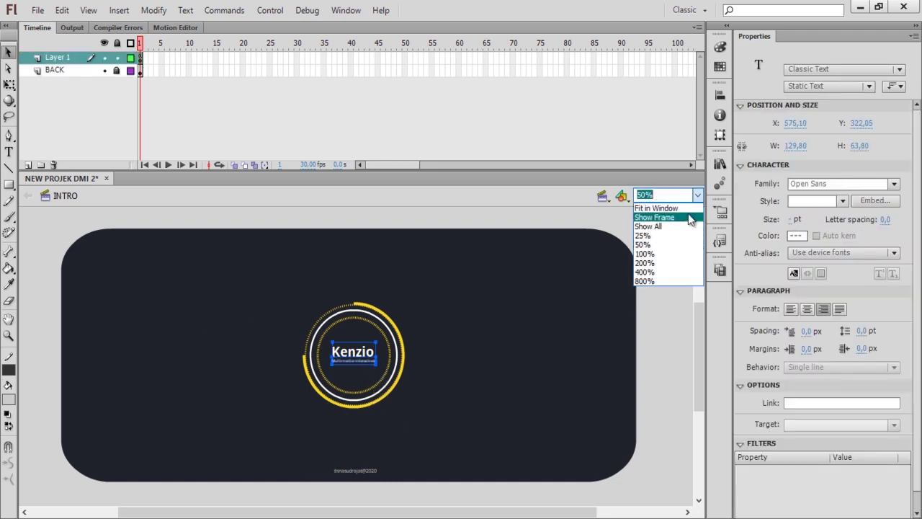
left_click(660, 255)
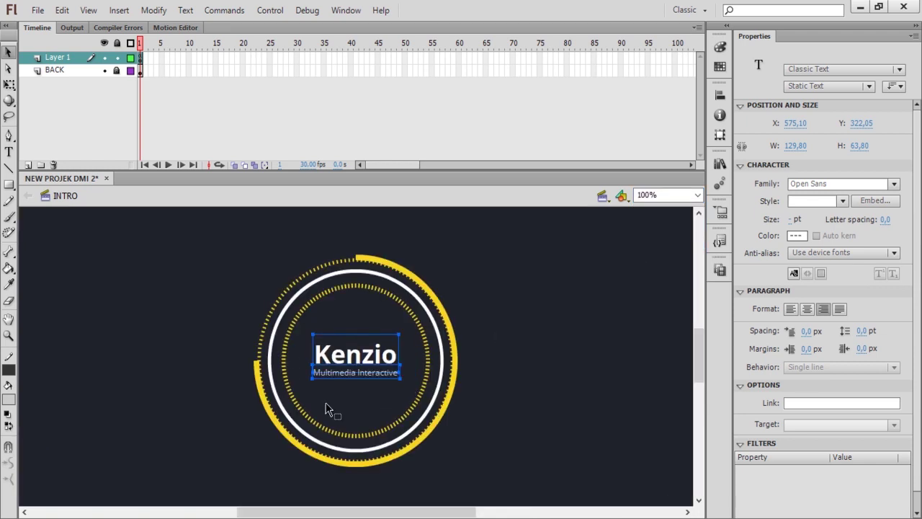
right_click(380, 356)
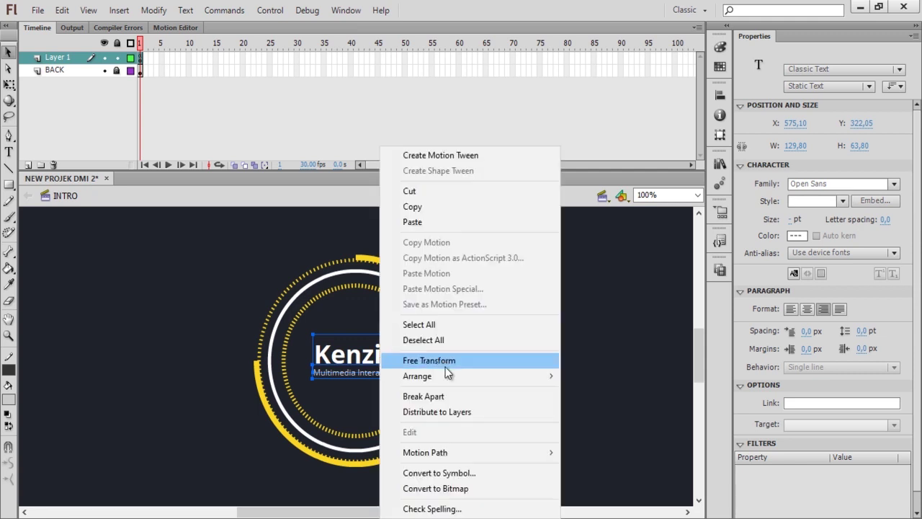
left_click(448, 395)
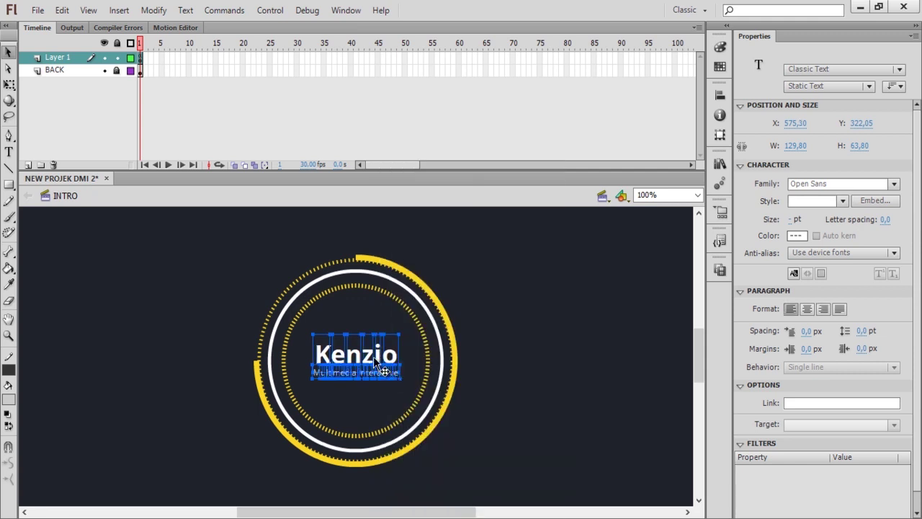
right_click(373, 356)
left_click(436, 395)
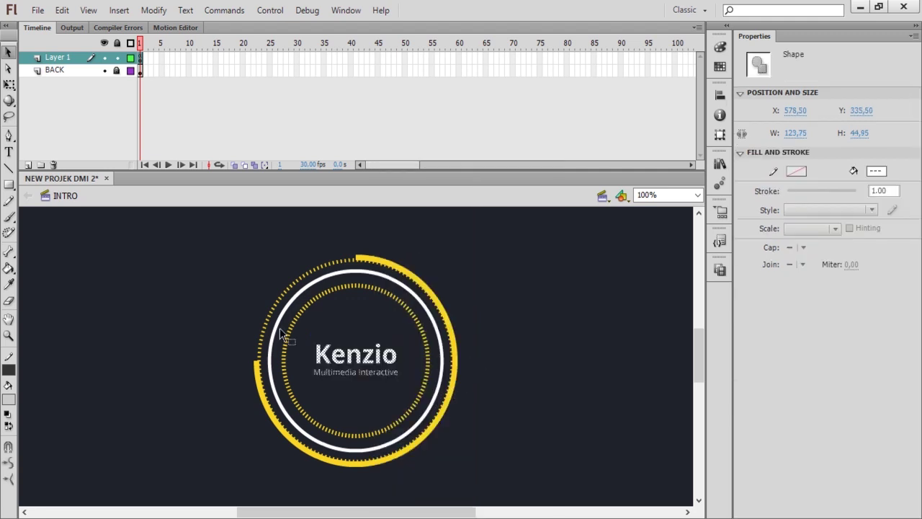
key("ctrl+g")
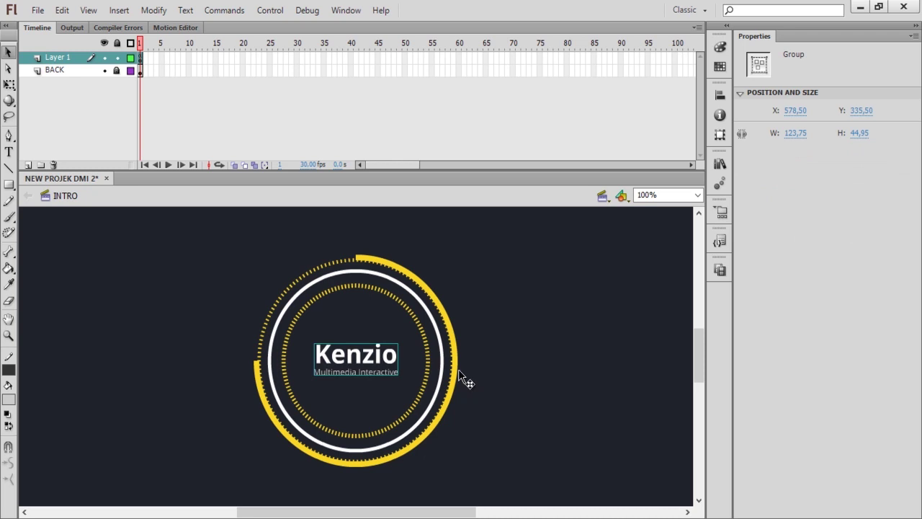
Distribute the grouped Kenzio title and subtitle to a separate layer.
right_click(370, 359)
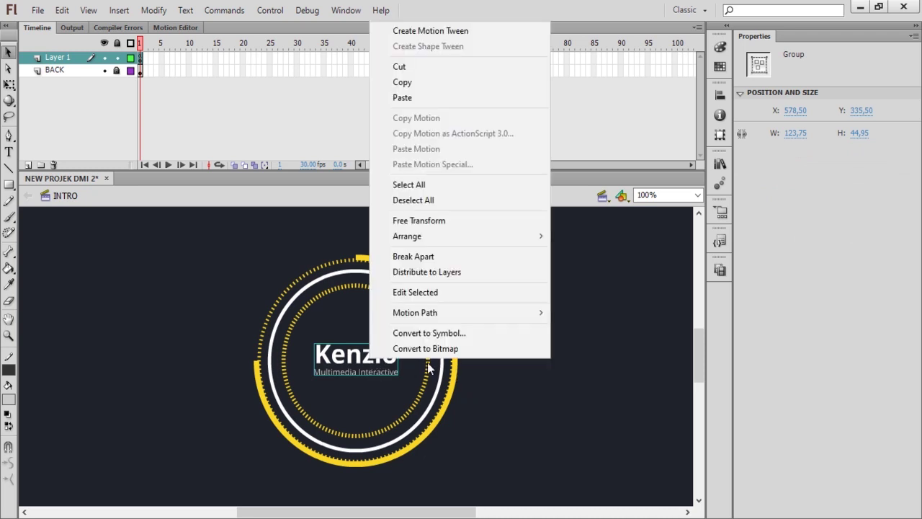
left_click(479, 272)
left_click(256, 303)
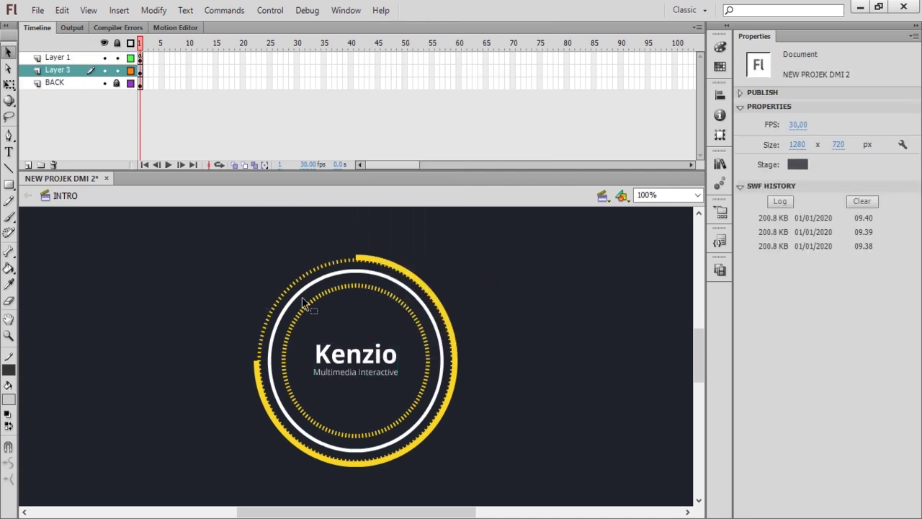
Distribute the inner dotted yellow ring and the outer yellow ring group each to its own layer.
left_click(376, 290)
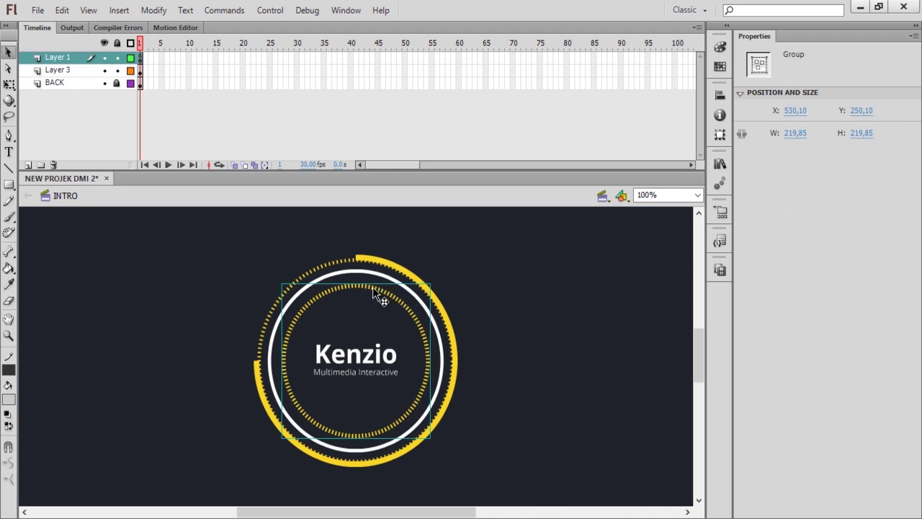
right_click(372, 287)
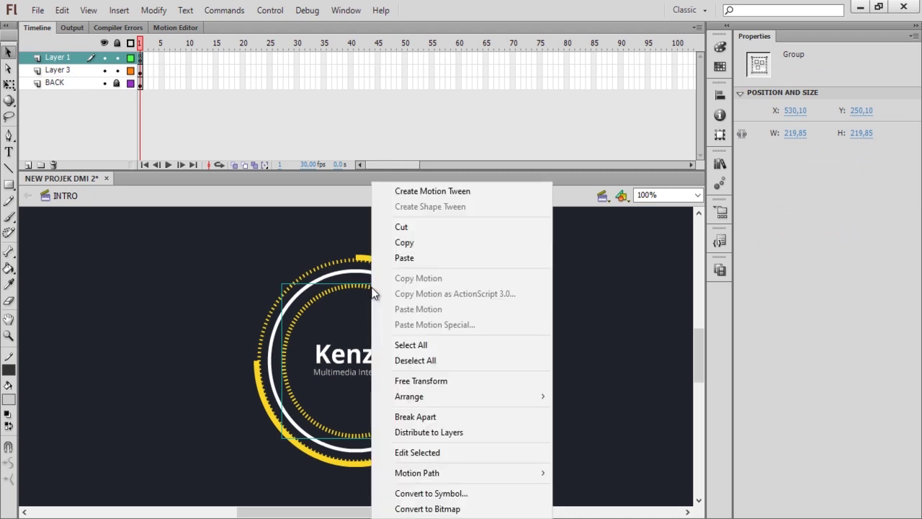
left_click(452, 431)
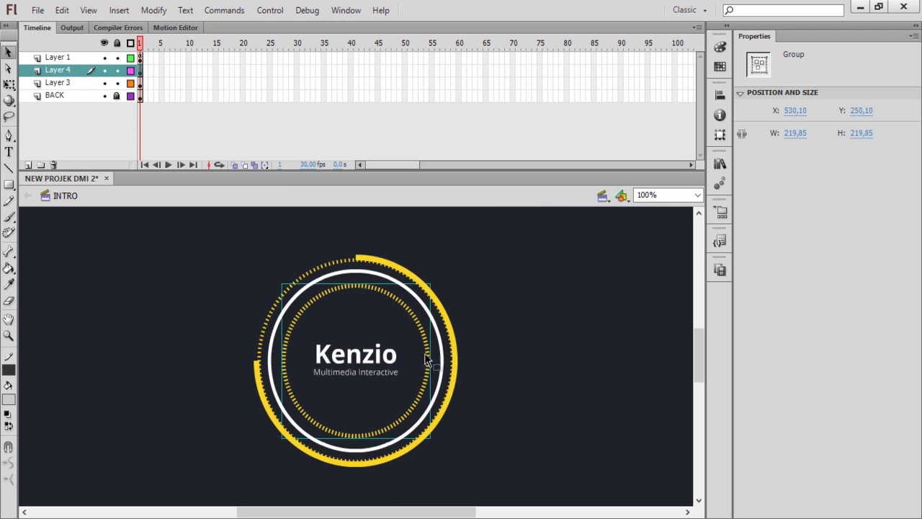
left_click(440, 335)
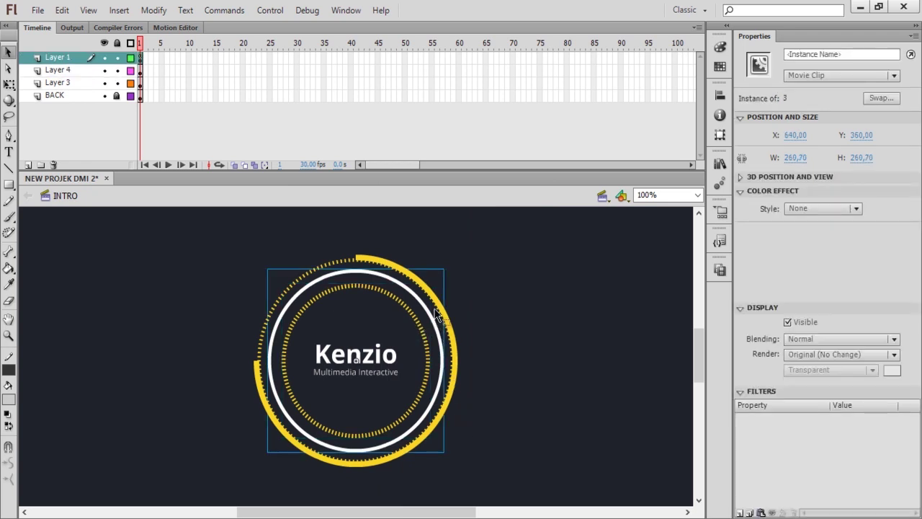
left_click(433, 292)
right_click(432, 291)
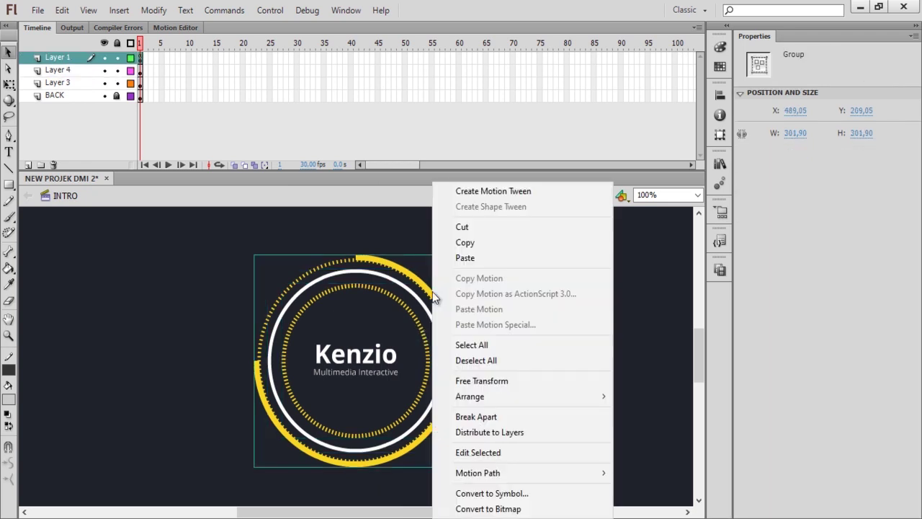
left_click(508, 432)
Rename Layer 3, which holds the Kenzio title group, as NAMA.
left_click(57, 95)
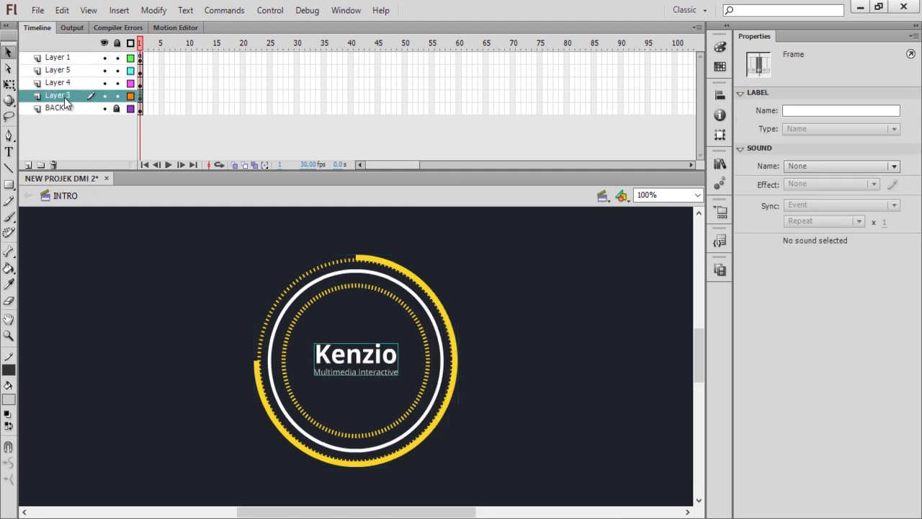
left_click(63, 107)
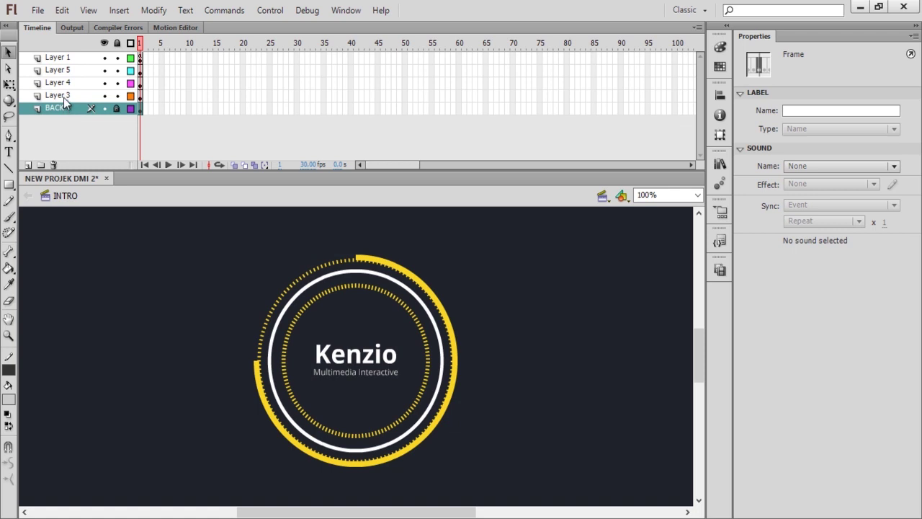
left_click(63, 98)
double_click(64, 97)
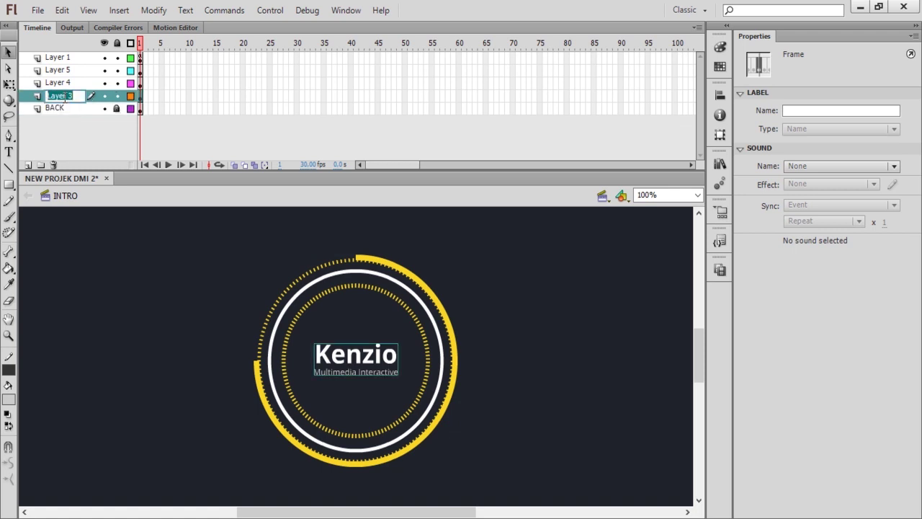
type("NAMA")
key("Return")
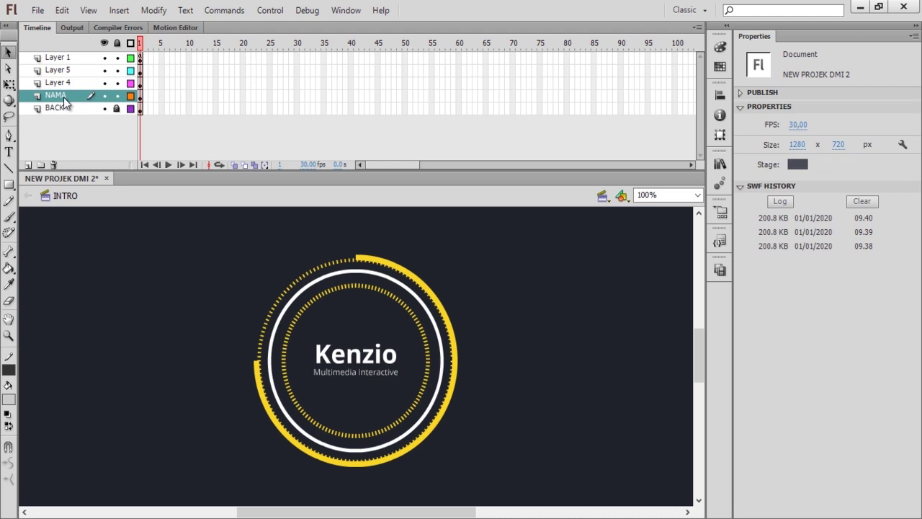
Rename Layer 4, which holds the inner dotted yellow ring, as HUD1.
left_click(63, 83)
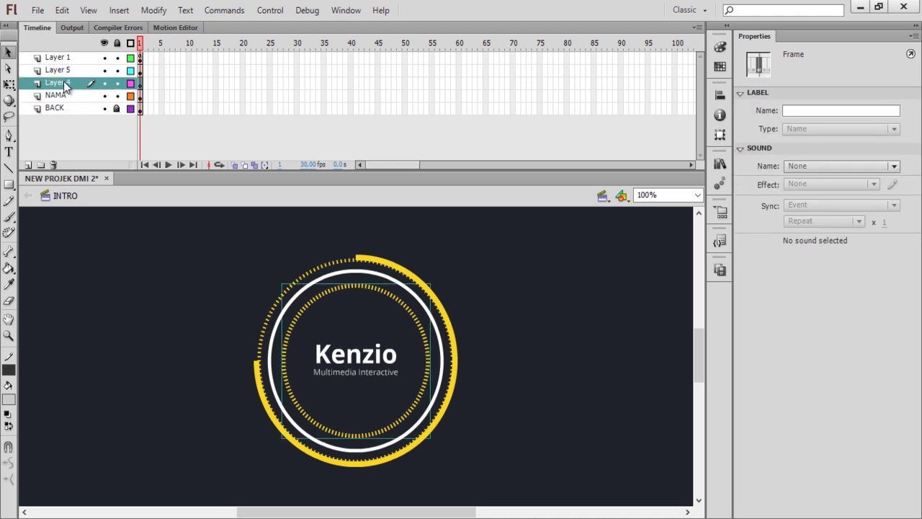
double_click(64, 83)
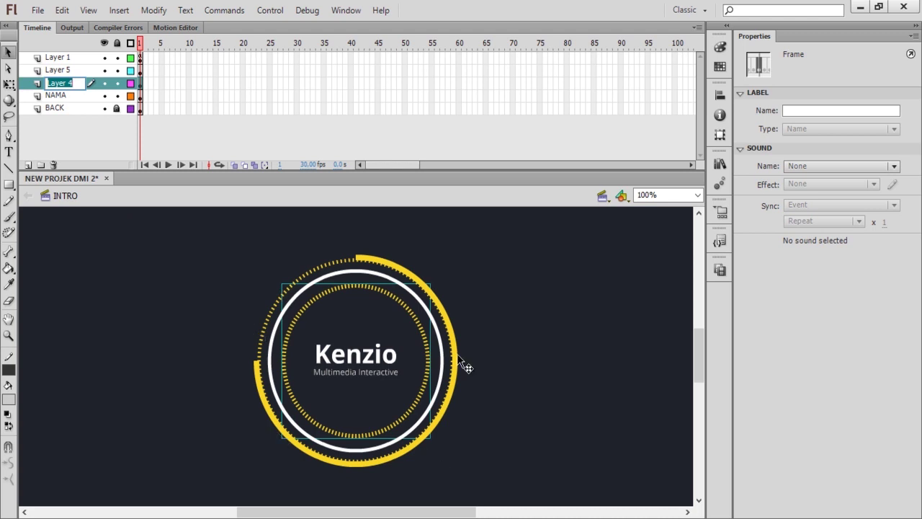
type("HUD1")
left_click(458, 356)
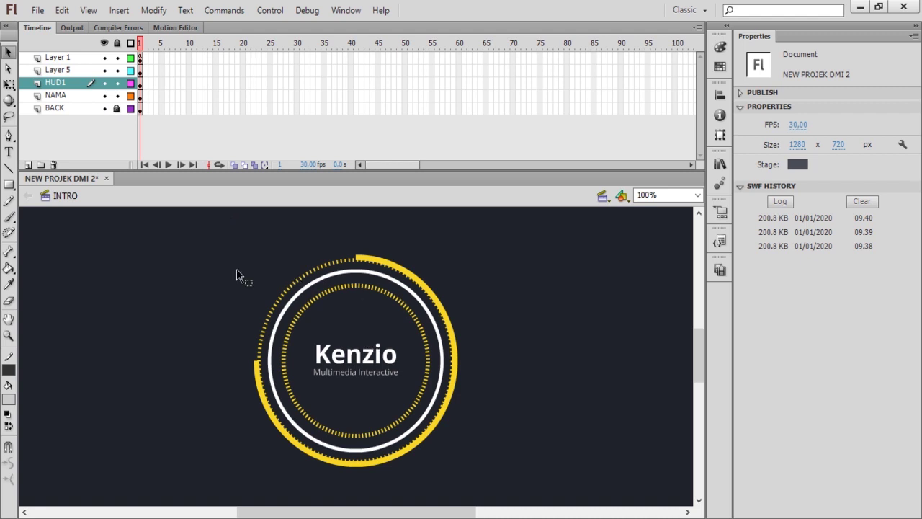
Rename Layer 5, which holds the outer yellow ring group, as HUD3.
double_click(69, 70)
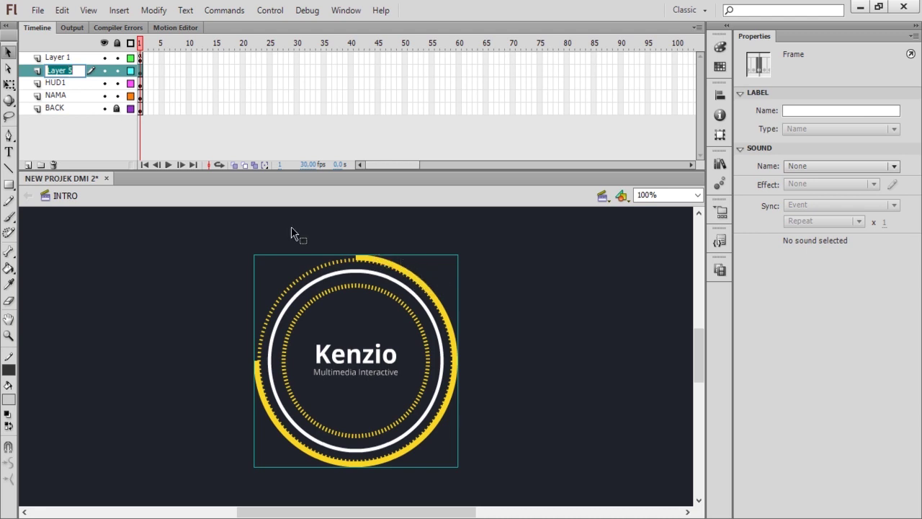
type("HUD3")
left_click(493, 311)
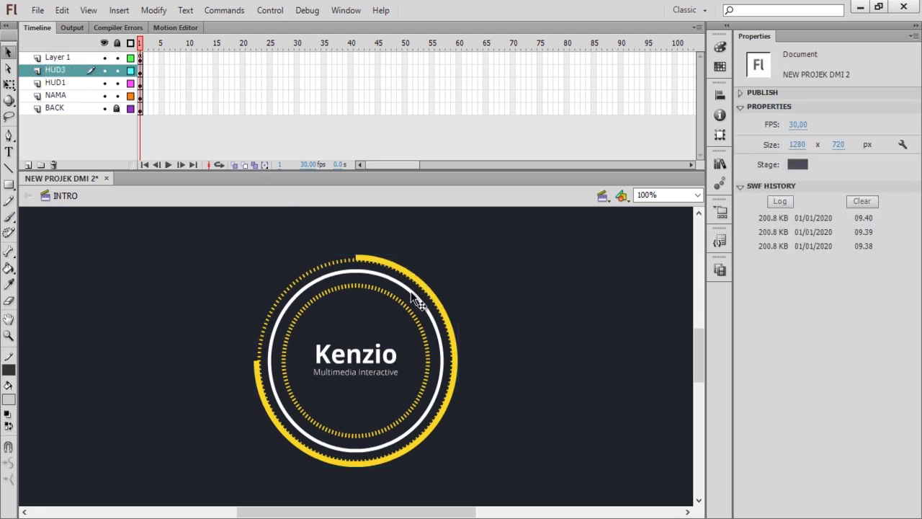
Rename Layer 1, which holds the white ring, as HUD2 and move it between the HUD3 and HUD1 layers.
left_click(408, 286)
double_click(52, 61)
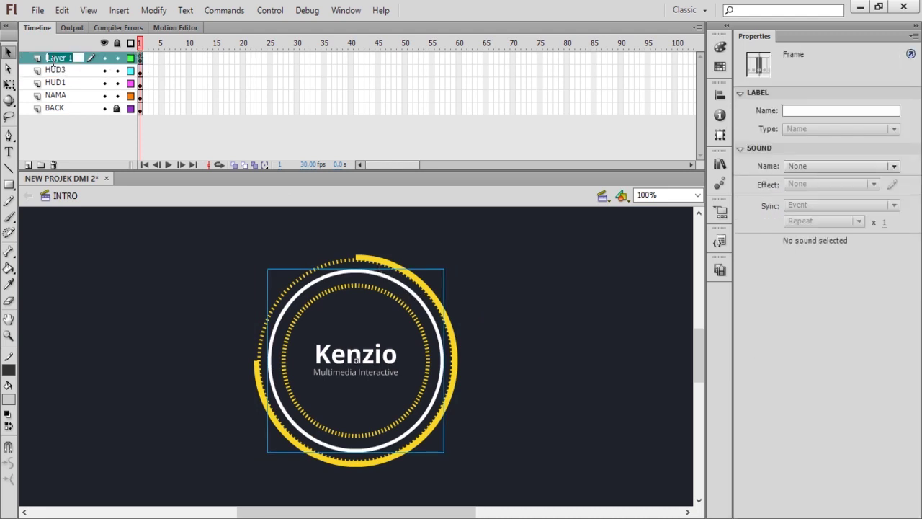
type("HUD2")
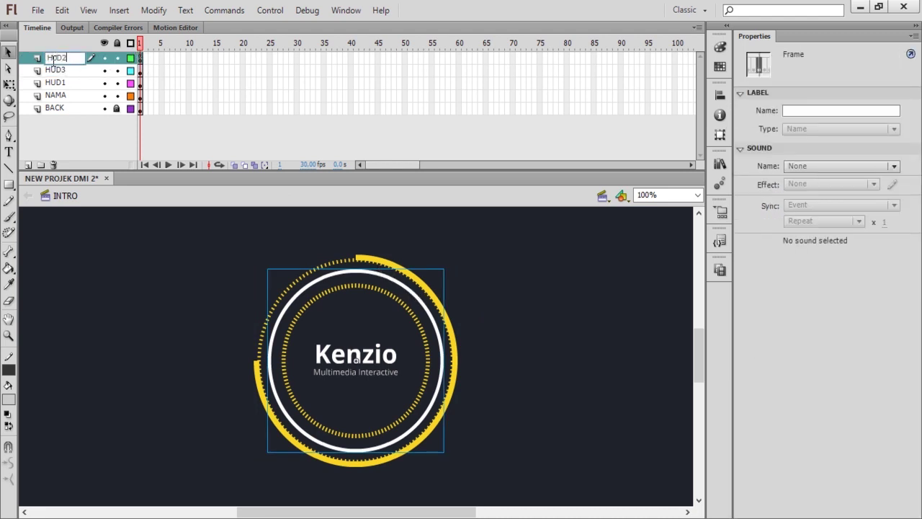
key("Return")
left_click_drag(52, 61, 55, 77)
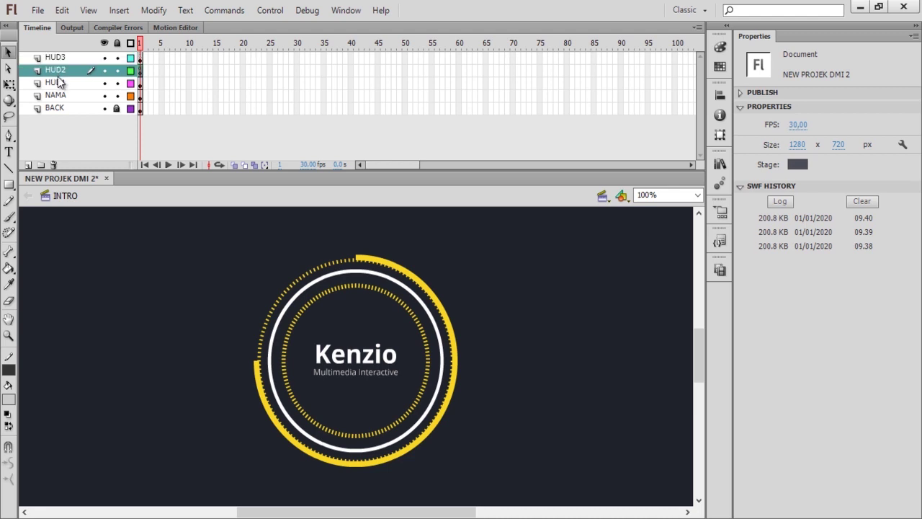
left_click(585, 335)
Check which artwork each of the NAMA, HUD1, HUD2, HUD3 and BACK layers holds.
left_click(55, 96)
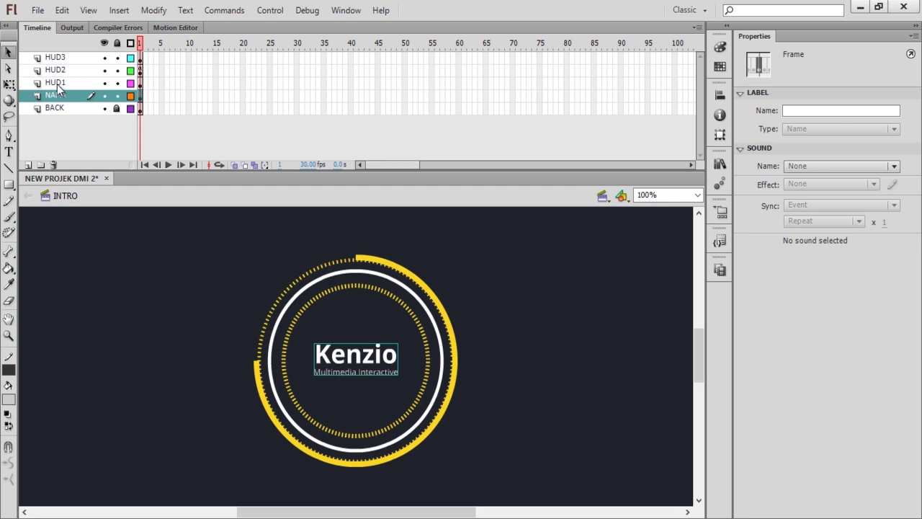
left_click(59, 84)
left_click(59, 72)
left_click(61, 59)
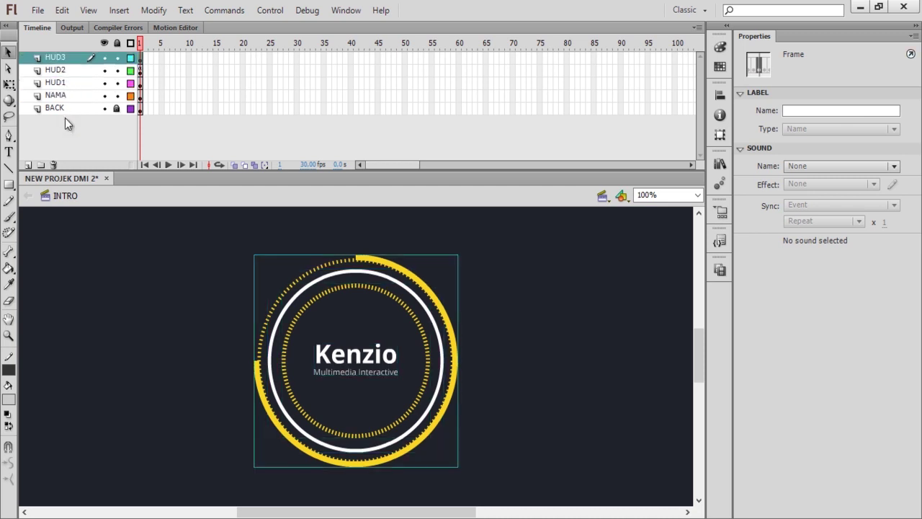
left_click(69, 108)
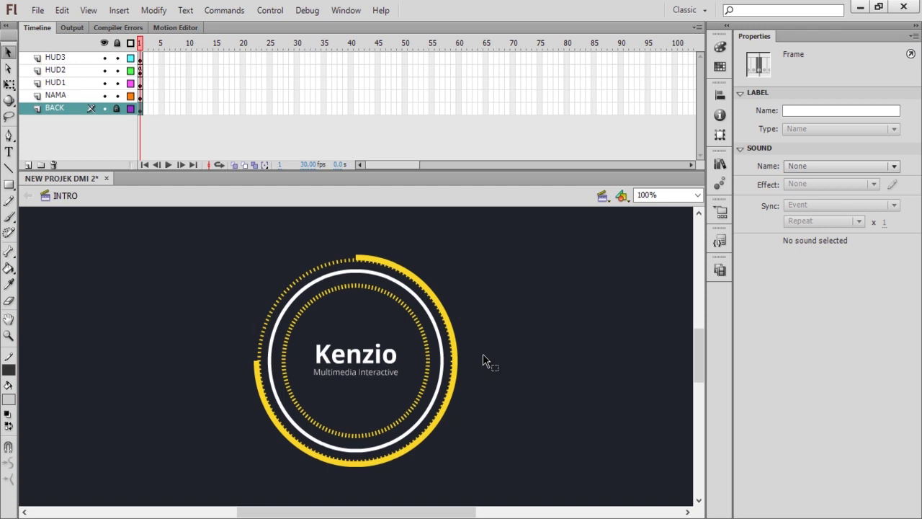
left_click(392, 267)
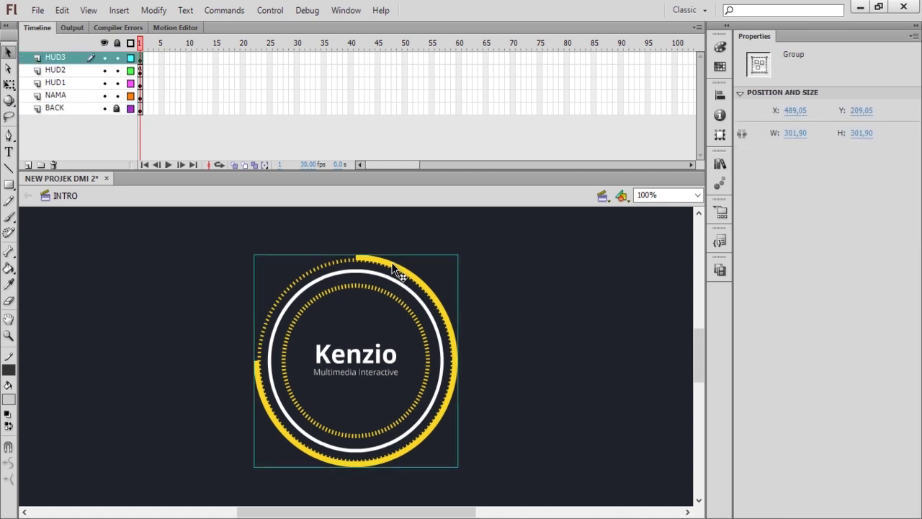
left_click(376, 289)
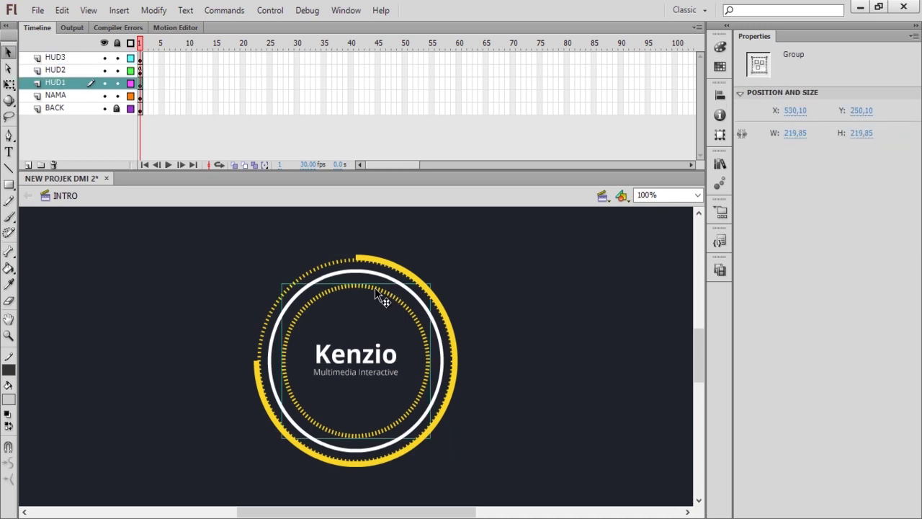
left_click(391, 263)
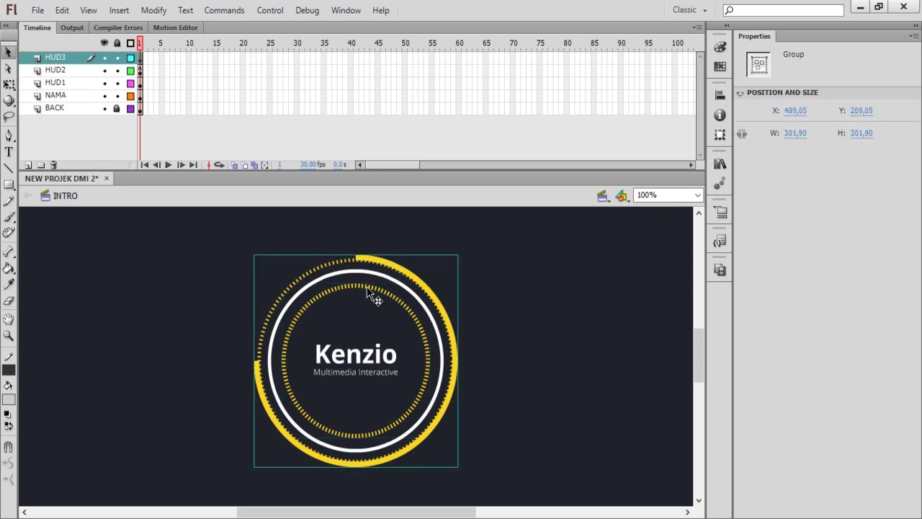
Convert the inner dotted yellow ring to a movie clip symbol named HUD1 with centre registration.
left_click(368, 287)
right_click(366, 286)
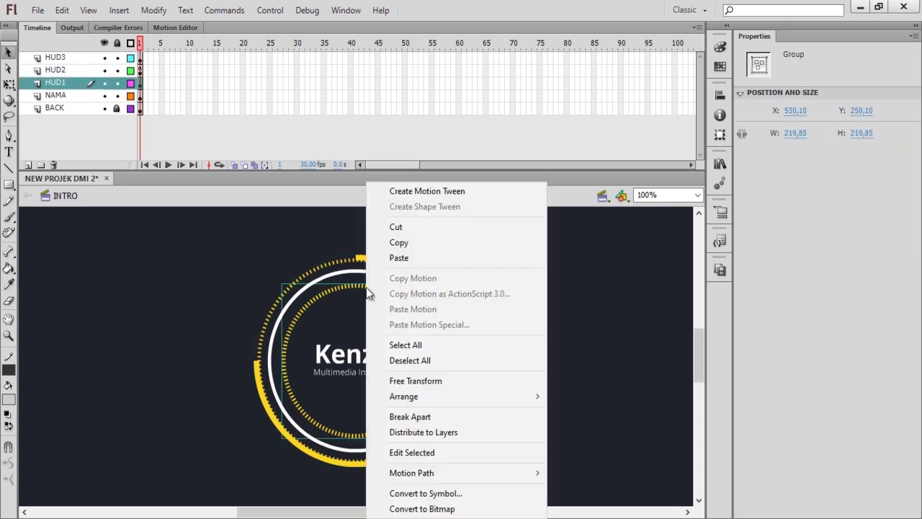
left_click(463, 491)
type("HUD1")
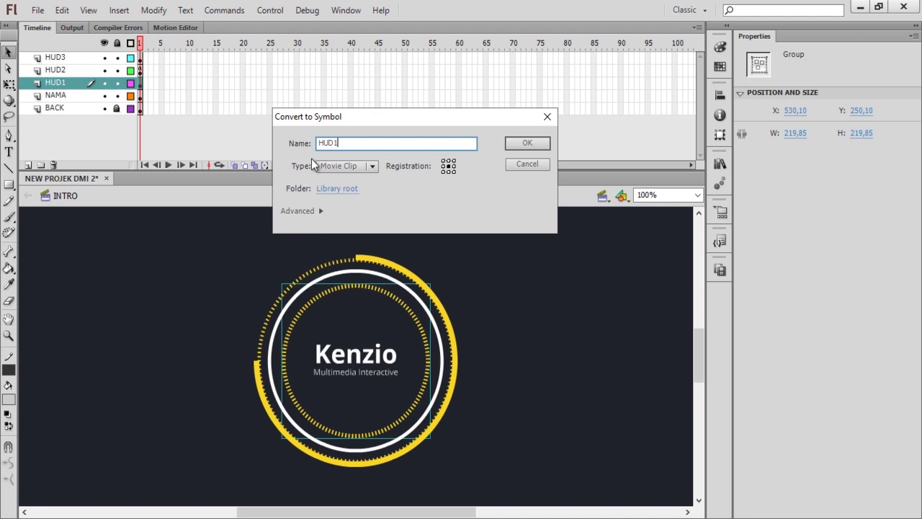
left_click(507, 143)
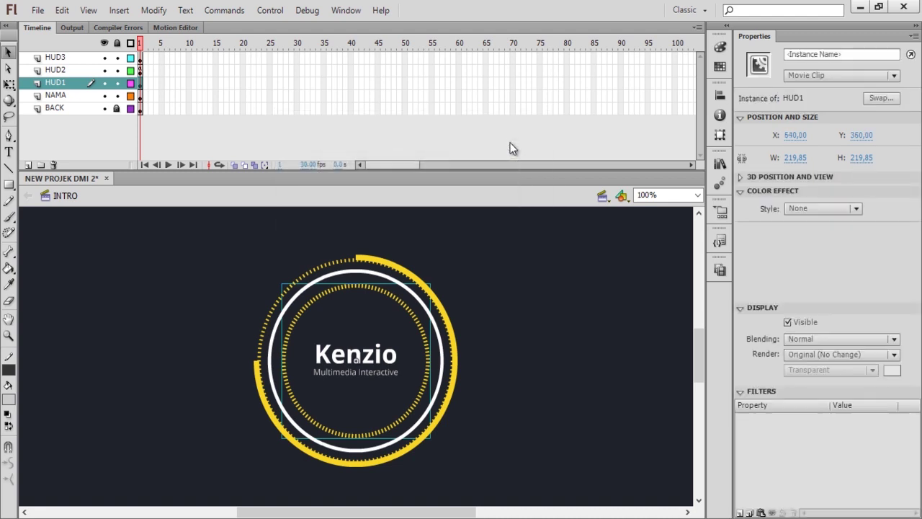
Inside the HUD1 symbol, insert a keyframe at frame 120 and create a classic tween leading up to it.
double_click(388, 293)
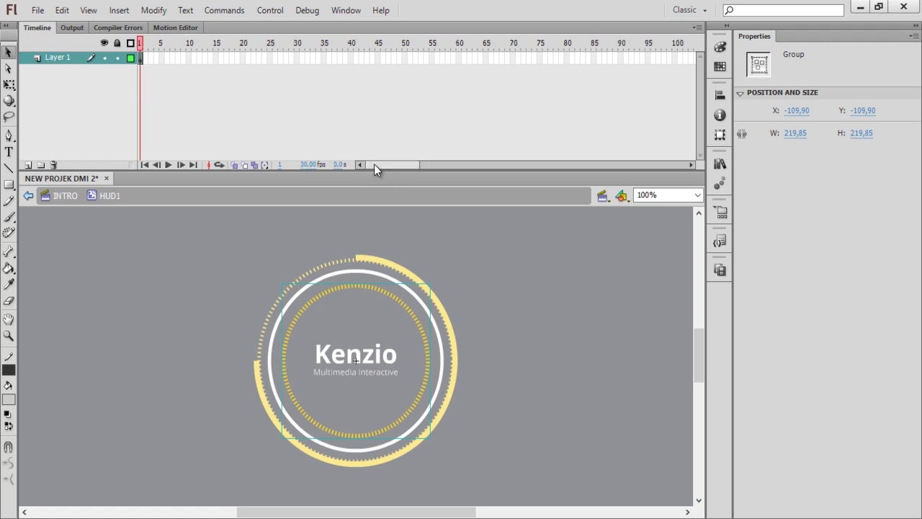
left_click_drag(374, 164, 391, 165)
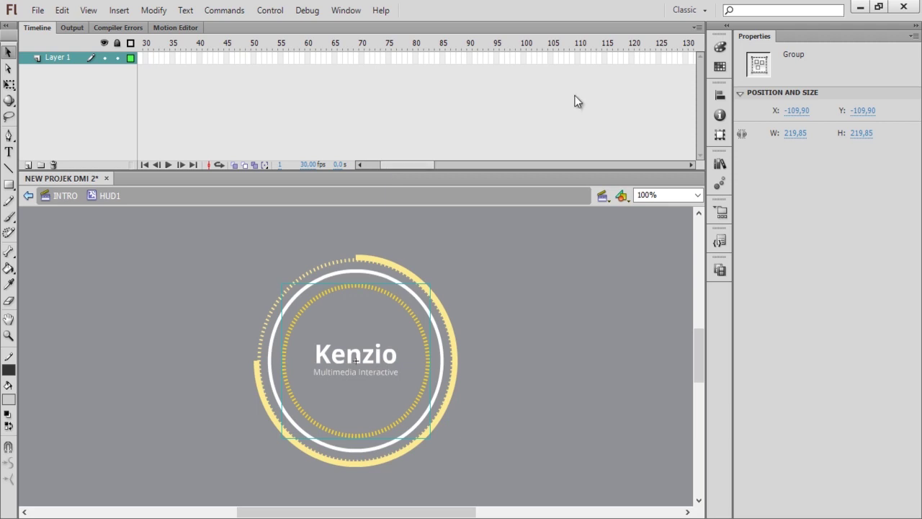
right_click(630, 58)
left_click(696, 153)
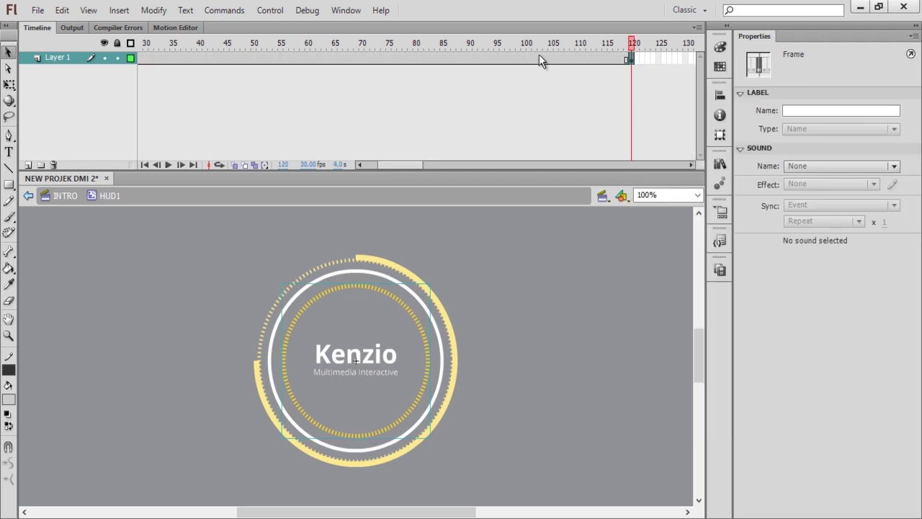
right_click(513, 58)
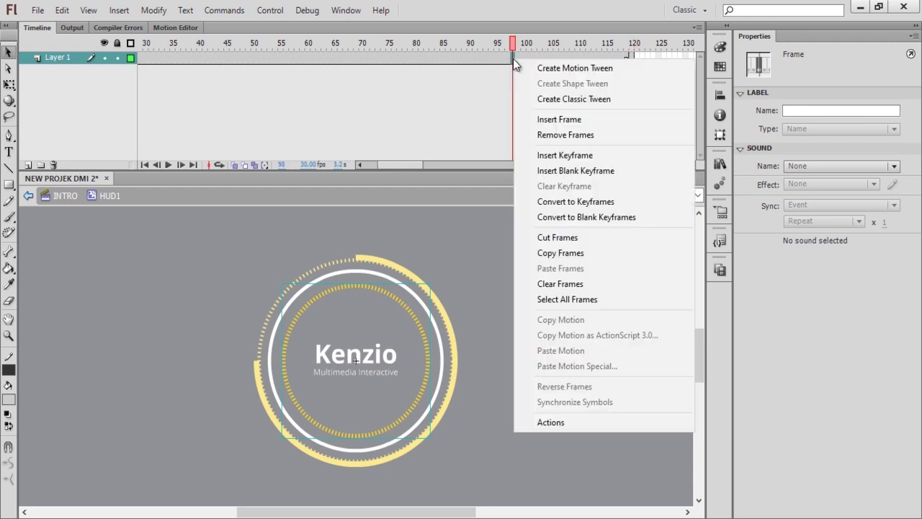
left_click(566, 99)
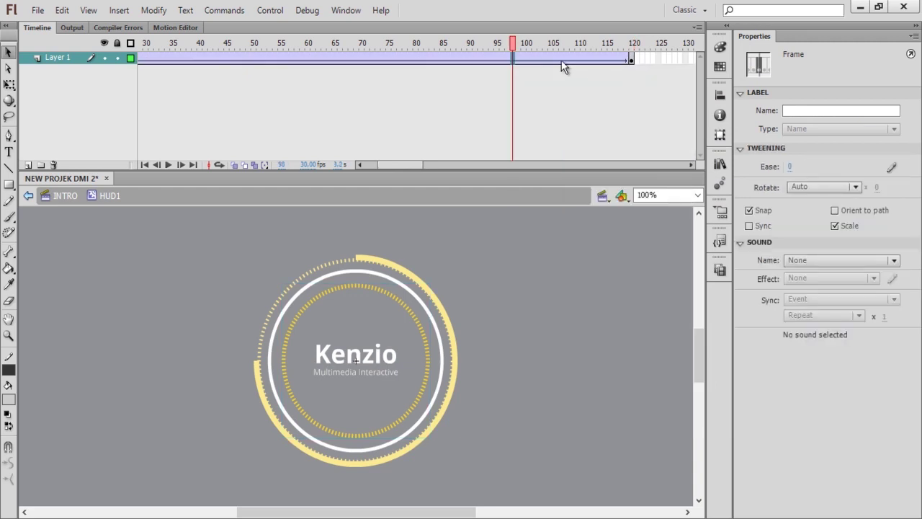
Set the HUD1 classic tween to rotate clockwise (CW) and play the timeline to preview the rotation.
left_click(632, 59)
left_click(514, 57)
left_click(810, 188)
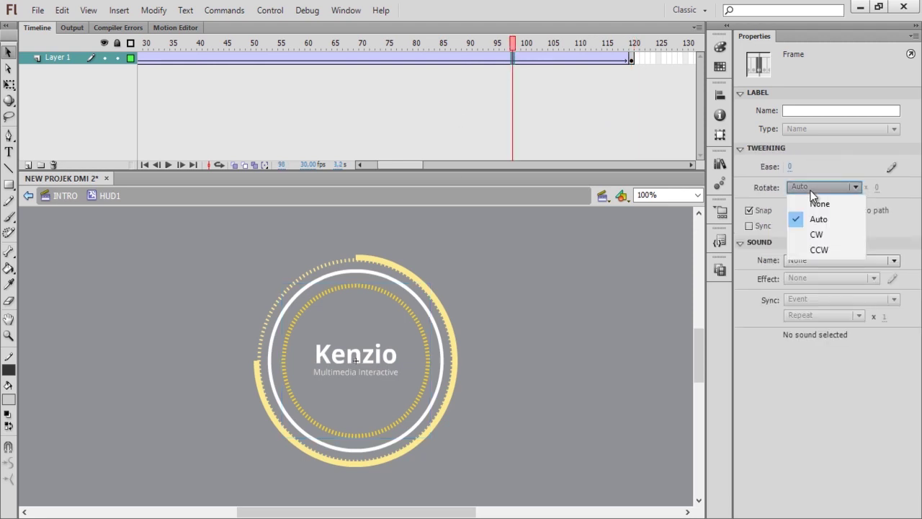
left_click(822, 235)
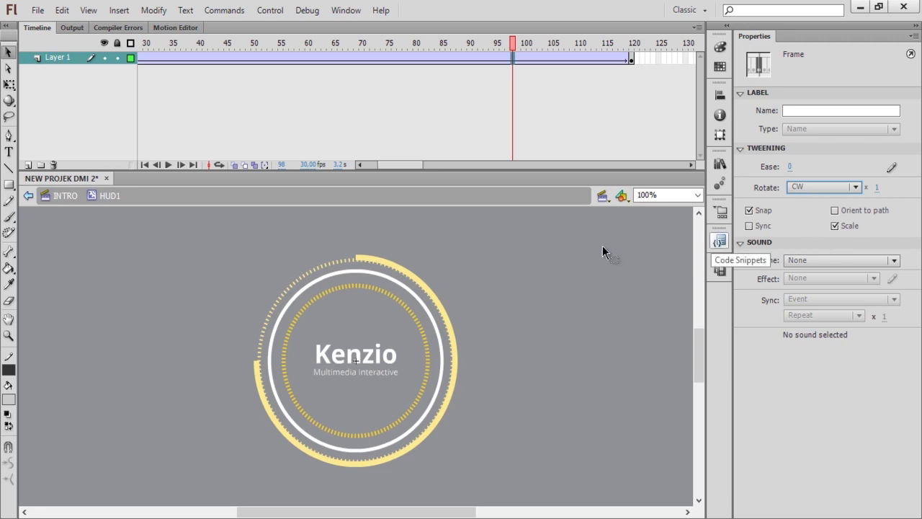
key("Return")
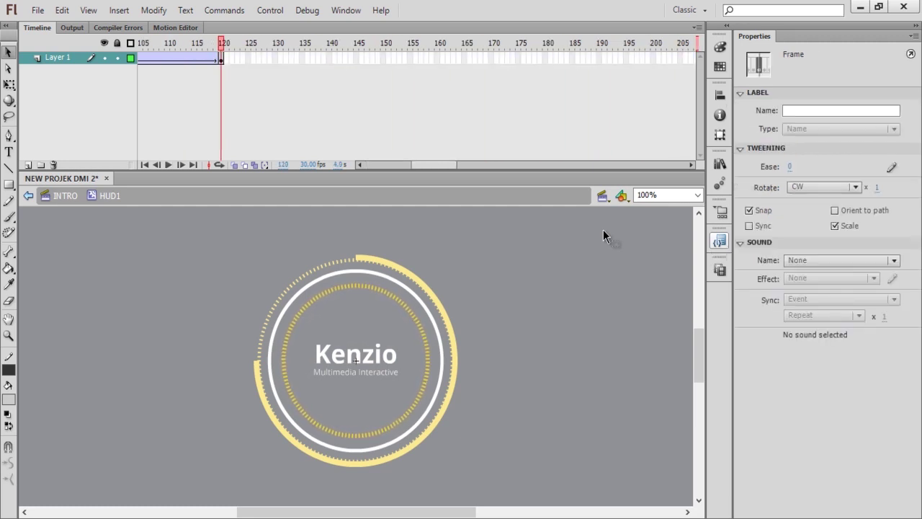
Return to the INTRO scene and convert the outer yellow ring group to a movie clip symbol named HUD3.
double_click(490, 278)
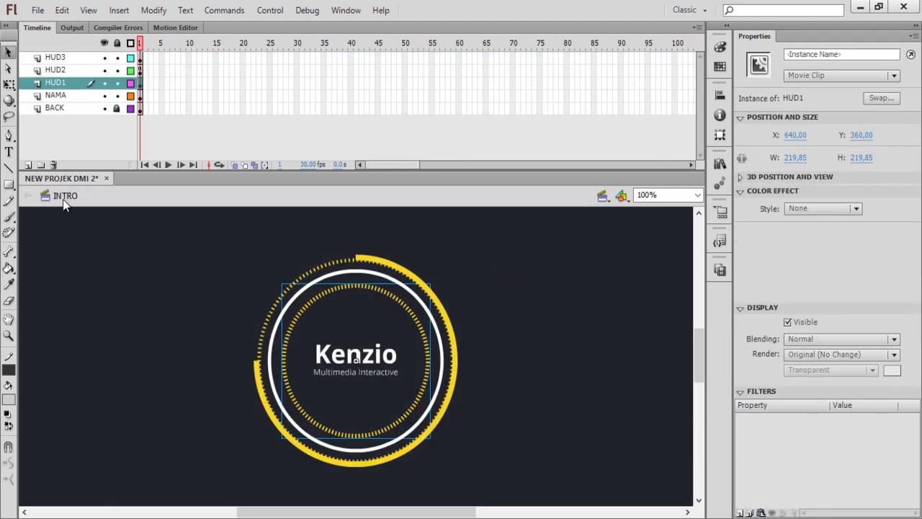
left_click(440, 308)
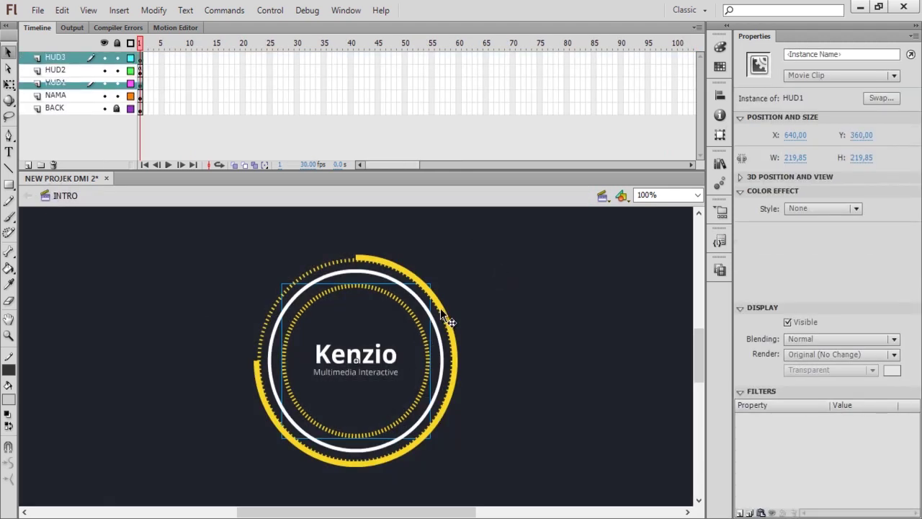
right_click(396, 272)
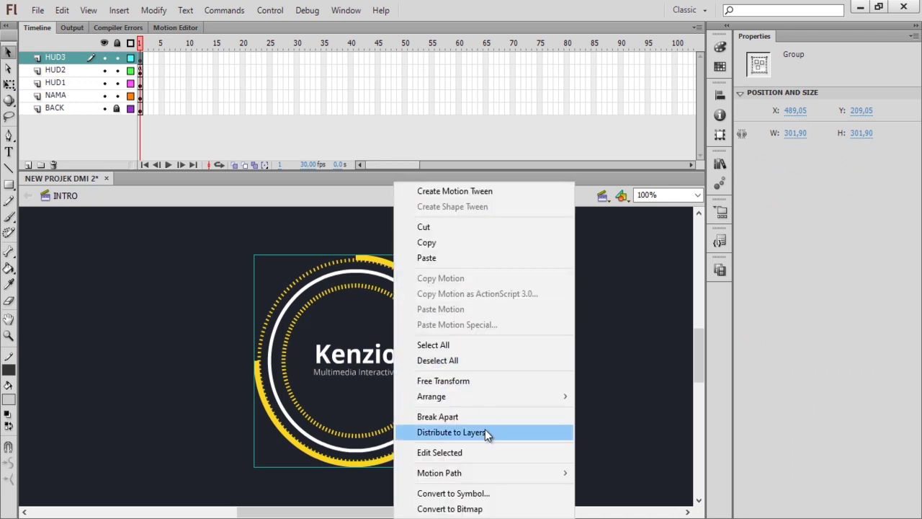
left_click(479, 493)
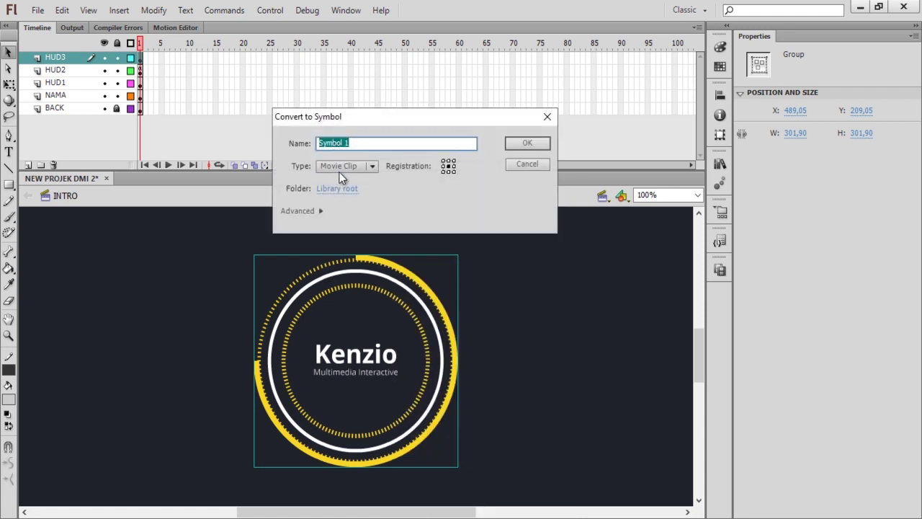
type("HUD3")
left_click(526, 144)
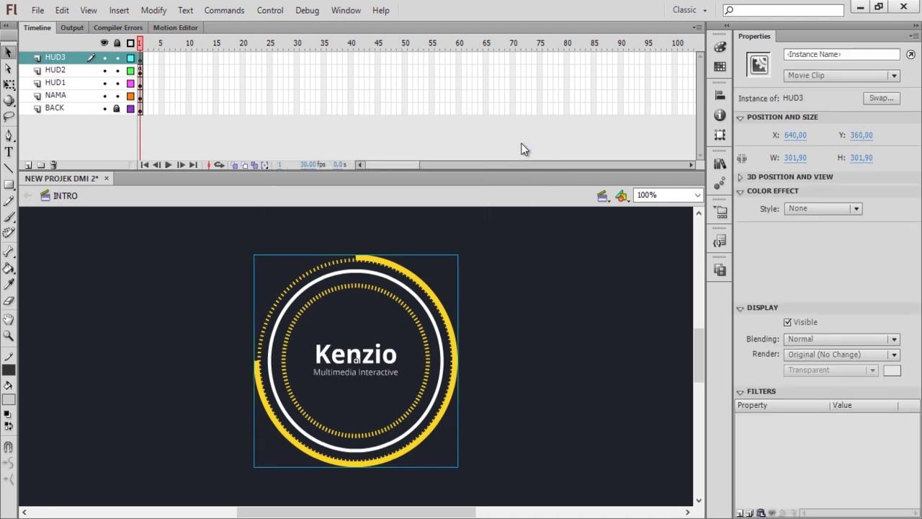
Inside the HUD3 symbol, insert a keyframe at frame 120 and create a classic tween leading up to it.
double_click(394, 269)
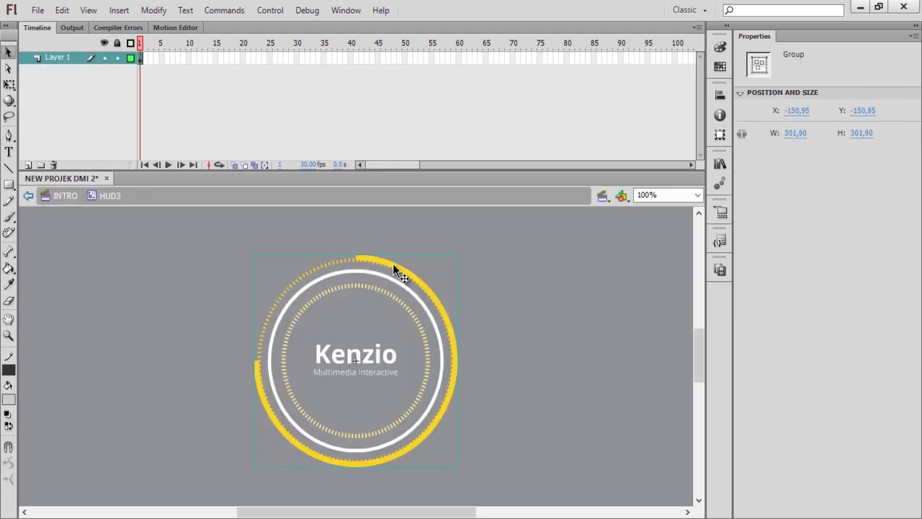
left_click_drag(406, 166, 422, 165)
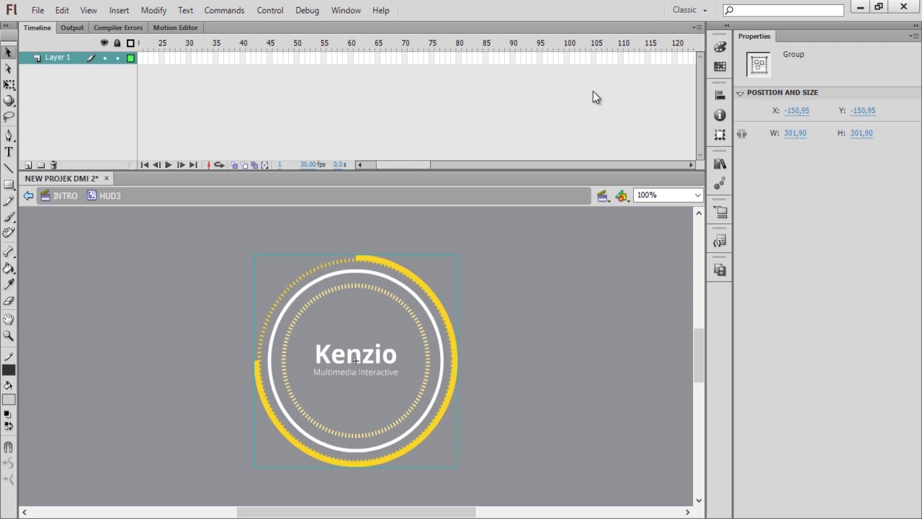
right_click(672, 58)
left_click(723, 150)
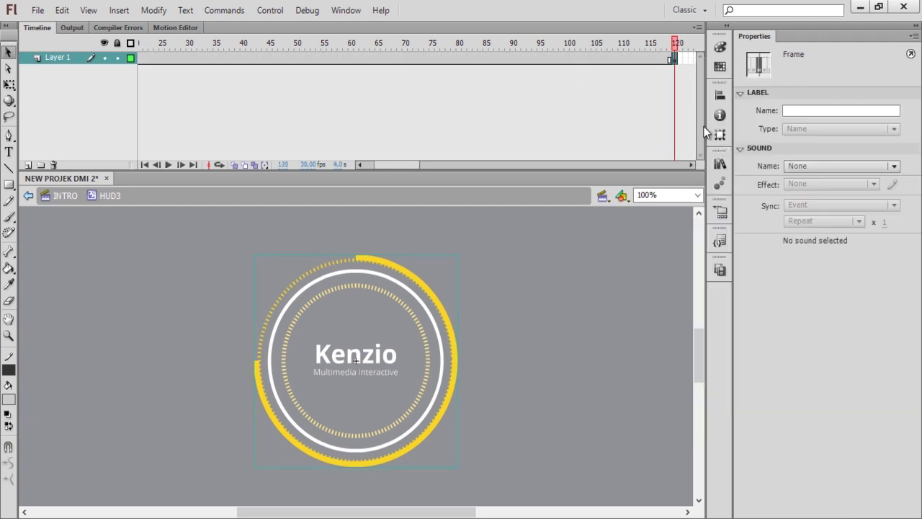
right_click(605, 59)
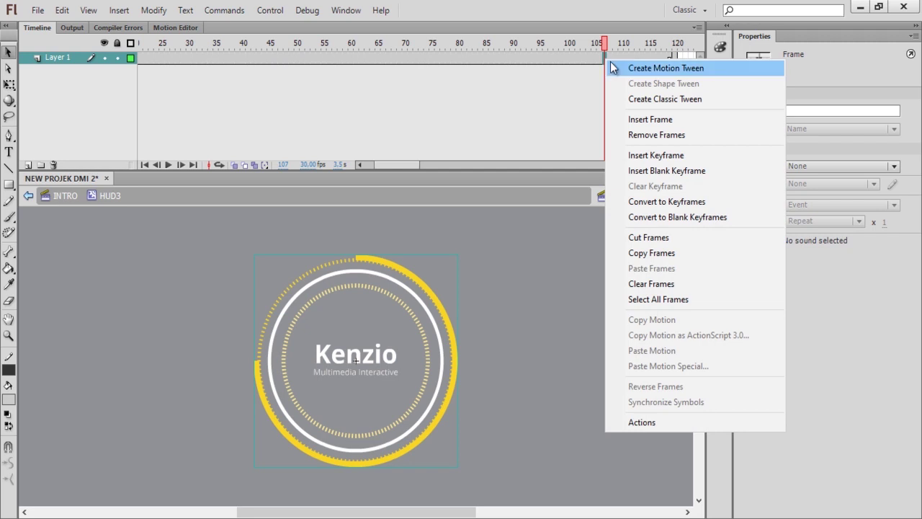
left_click(641, 98)
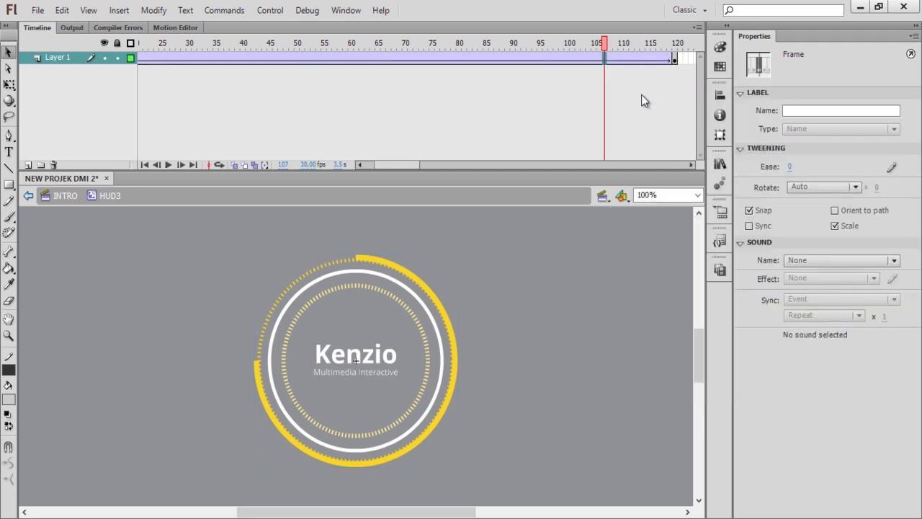
Set the HUD3 classic tween to rotate clockwise (CW) and play the timeline to preview it.
left_click(793, 186)
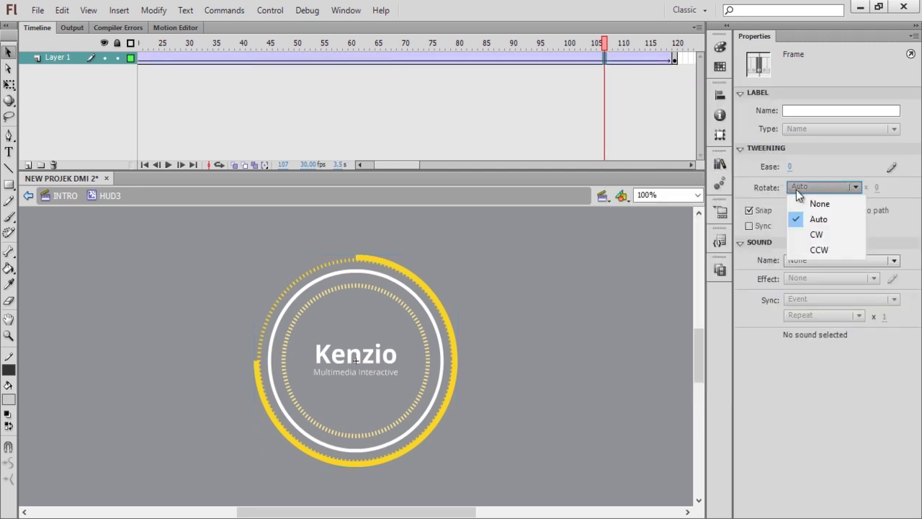
left_click(817, 234)
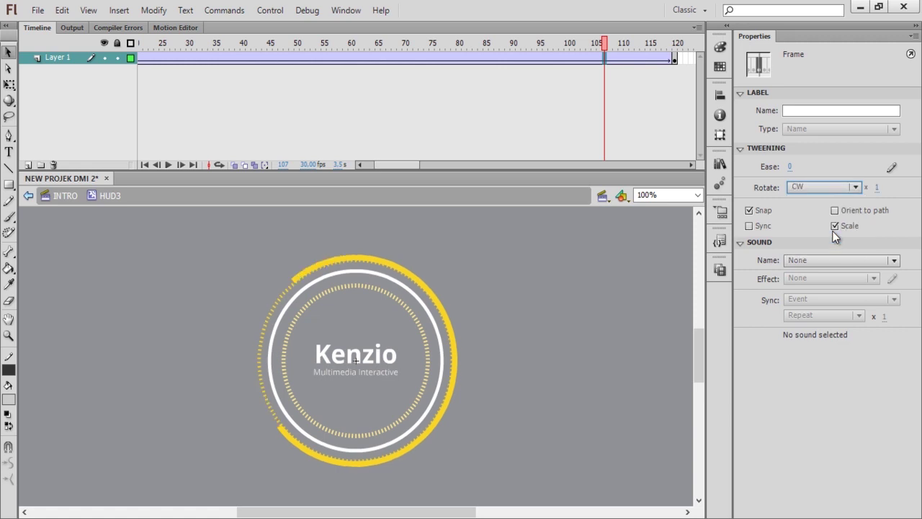
key("Return")
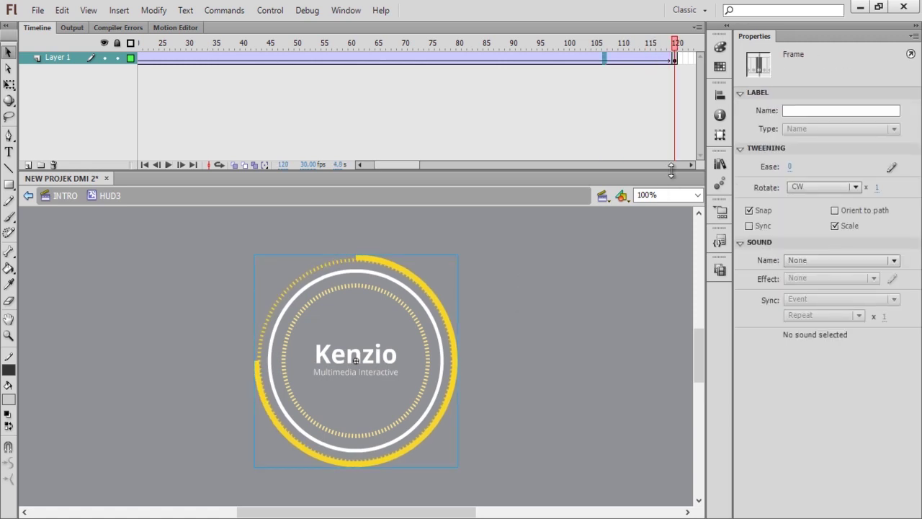
key("Return")
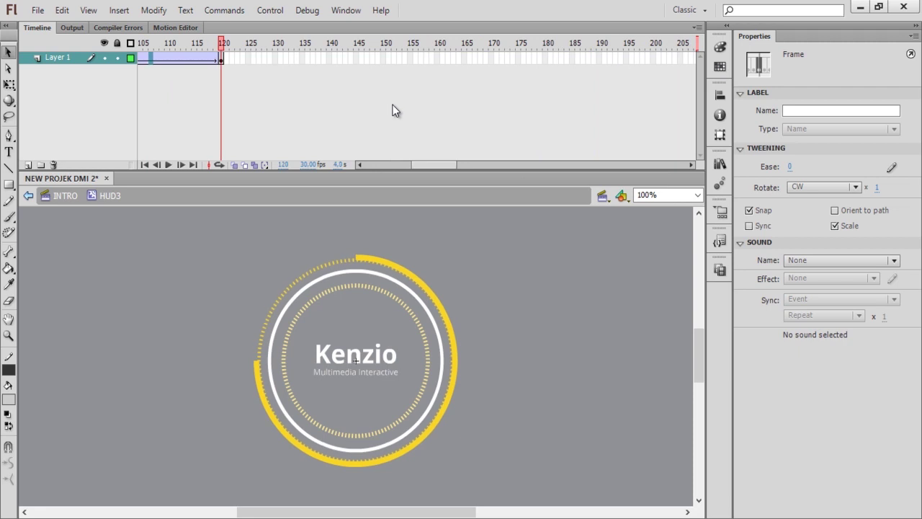
Set the HUD3 classic tween to rotate counterclockwise (CCW) and play the timeline to preview the rotation.
left_click(193, 57)
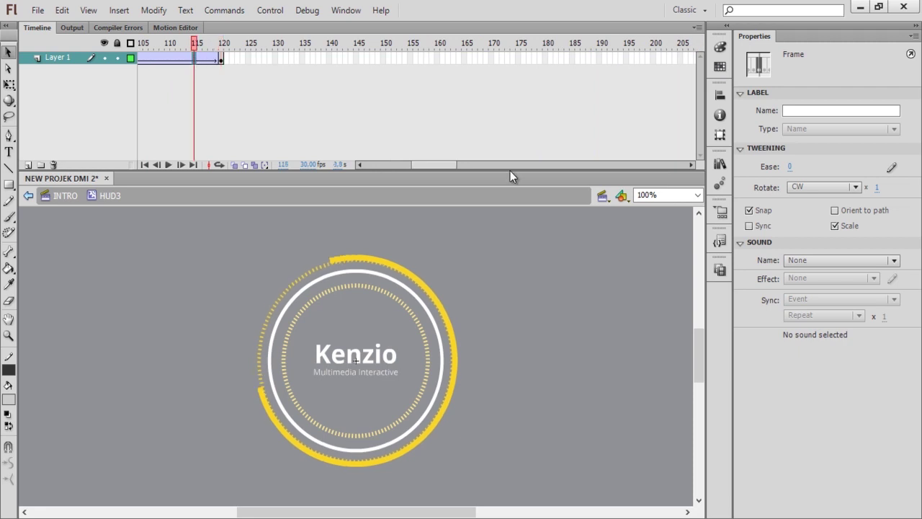
left_click(817, 189)
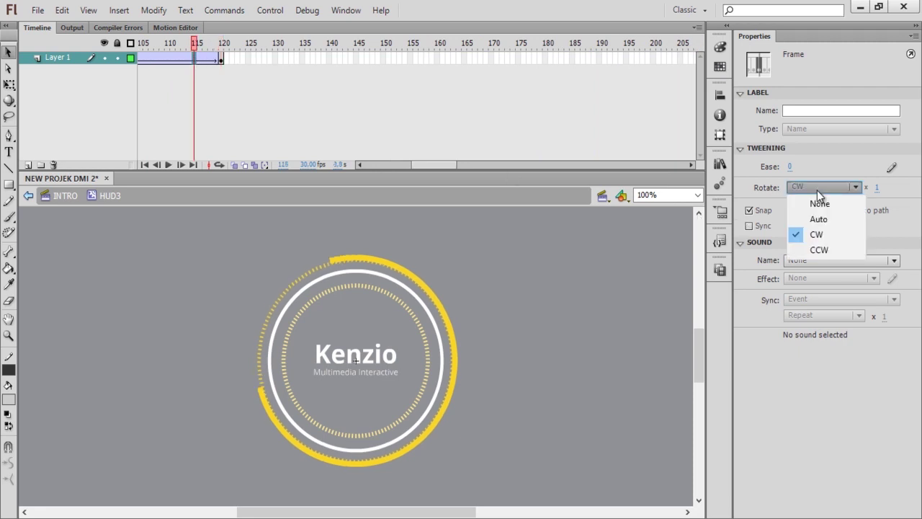
left_click(834, 250)
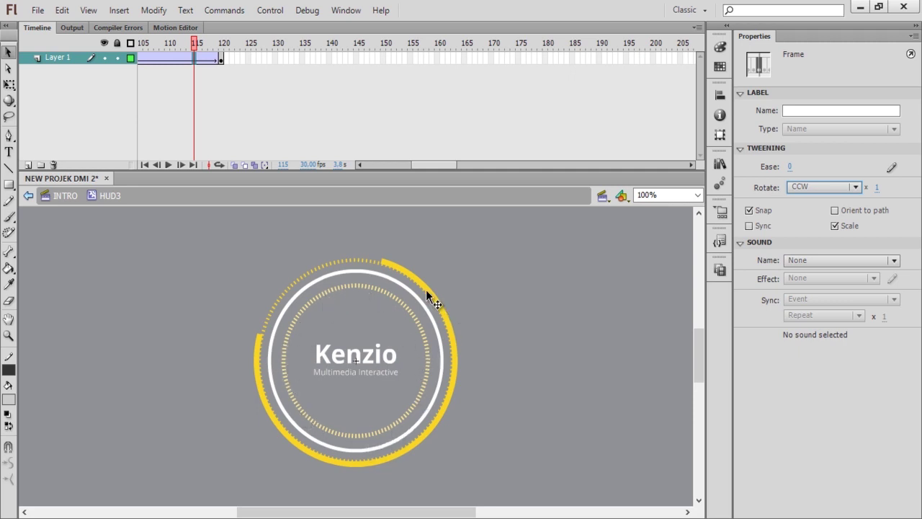
key("Return")
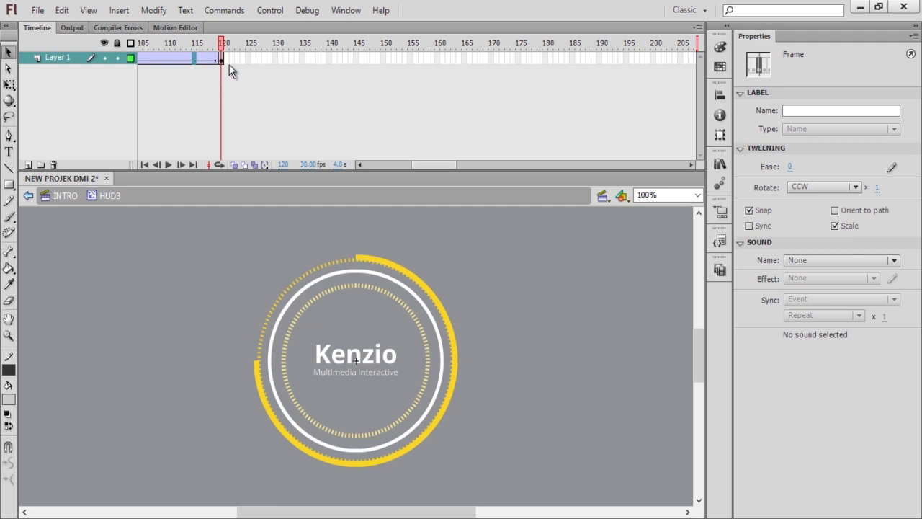
Move the end keyframe of the HUD3 tween to frame 180 and play back the longer rotation.
left_click(221, 58)
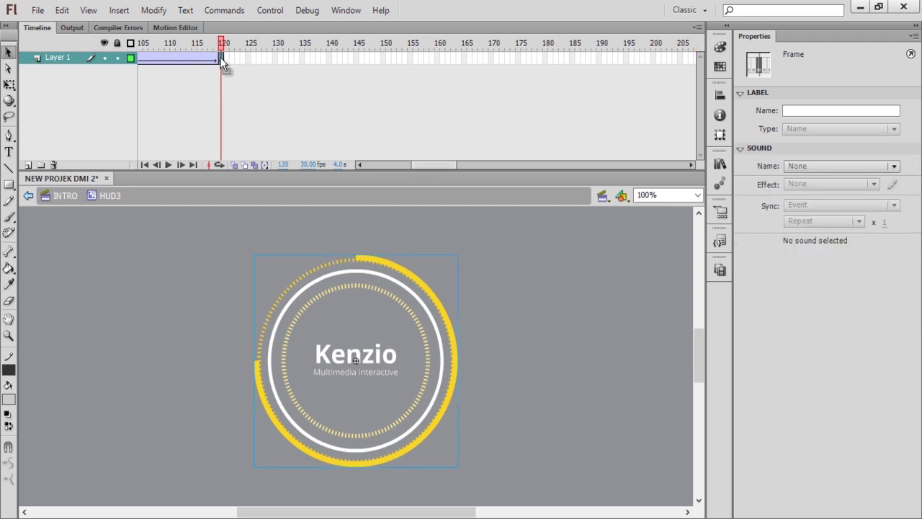
left_click(544, 63)
key("F6")
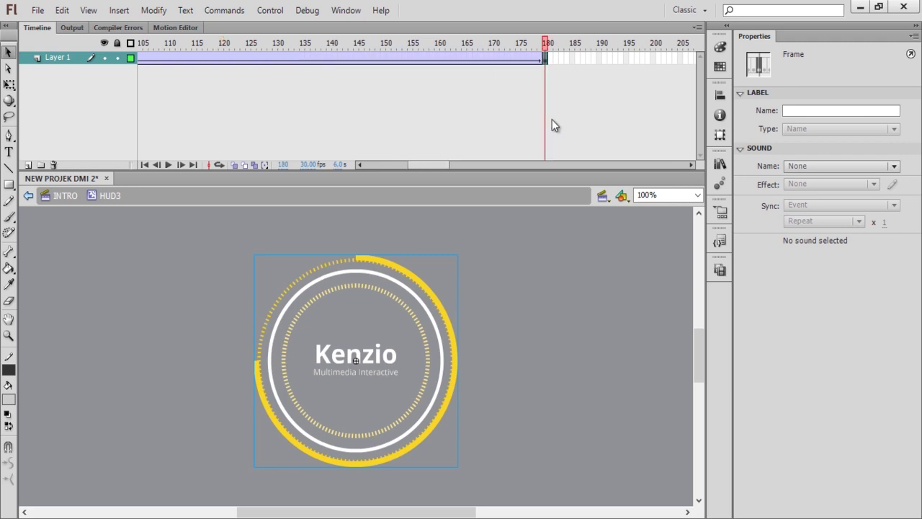
key("Return")
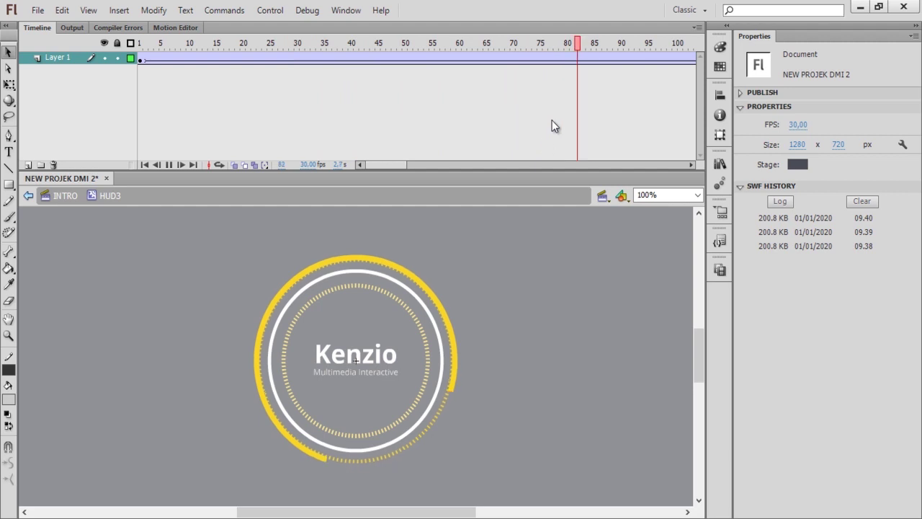
Return to the INTRO scene and insert keyframes at frame 30 on the HUD3, HUD2, HUD1 and NAMA layers.
double_click(549, 271)
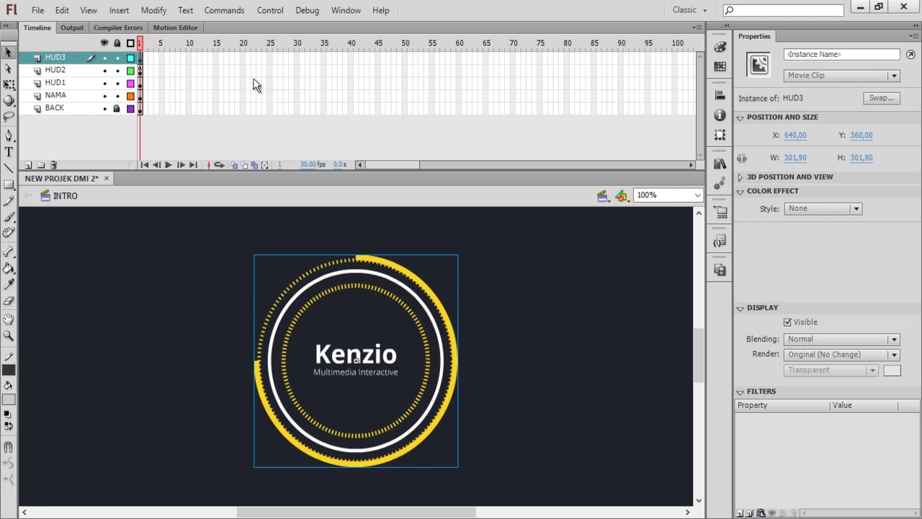
left_click(296, 95)
left_click(295, 56)
right_click(295, 57)
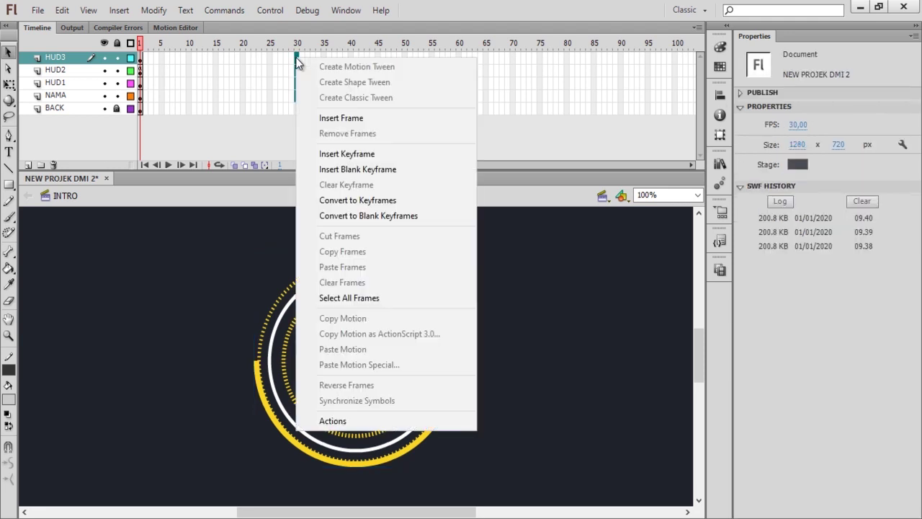
left_click(347, 153)
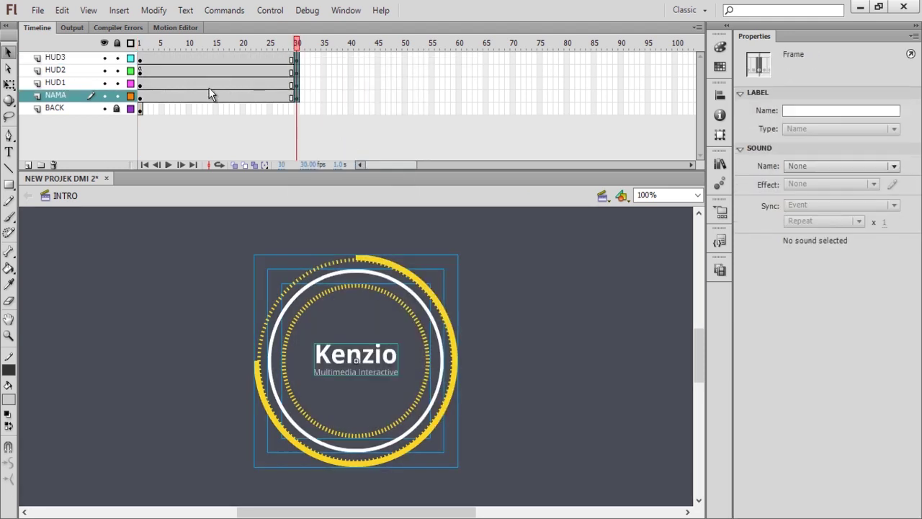
Create classic tweens between frames 1 and 30 on the HUD3, HUD2, HUD1 and NAMA layers.
left_click_drag(212, 96, 213, 58)
right_click(213, 59)
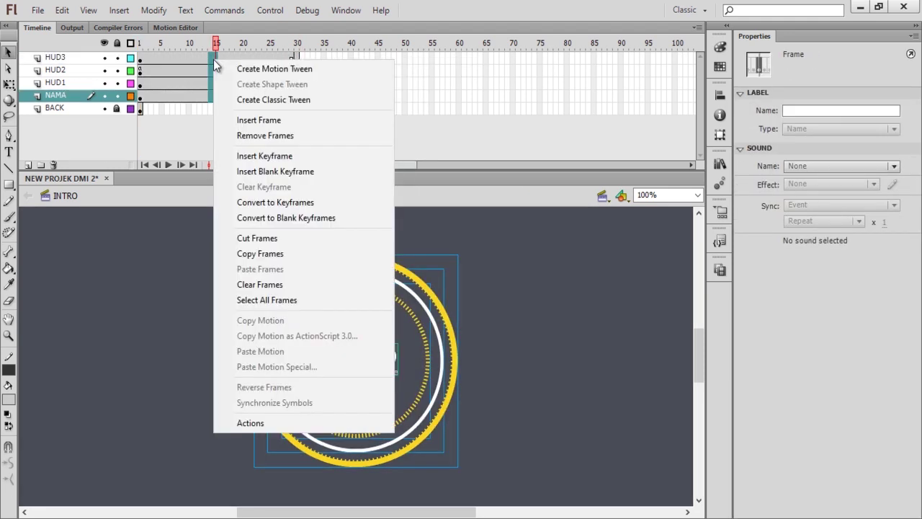
left_click(253, 99)
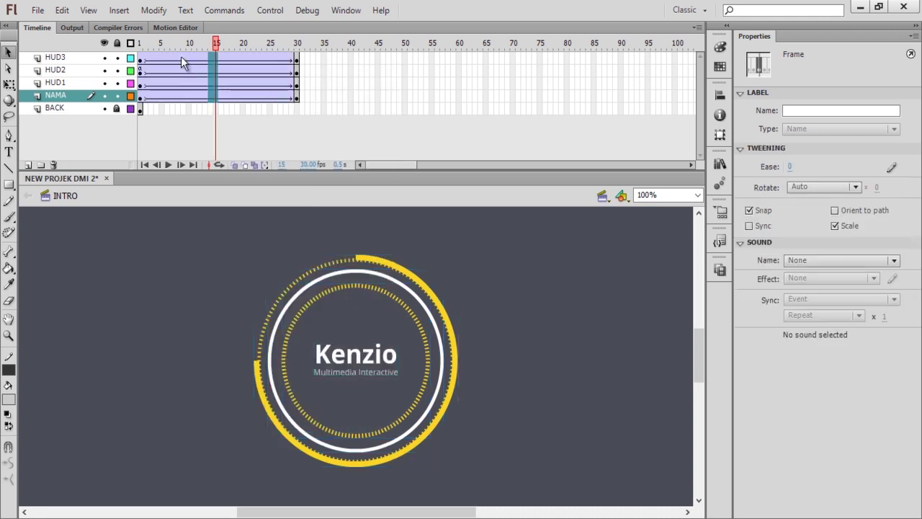
Delete the stop(); script from frame 1 of the HUD2 layer and close the script editor.
left_click(141, 59)
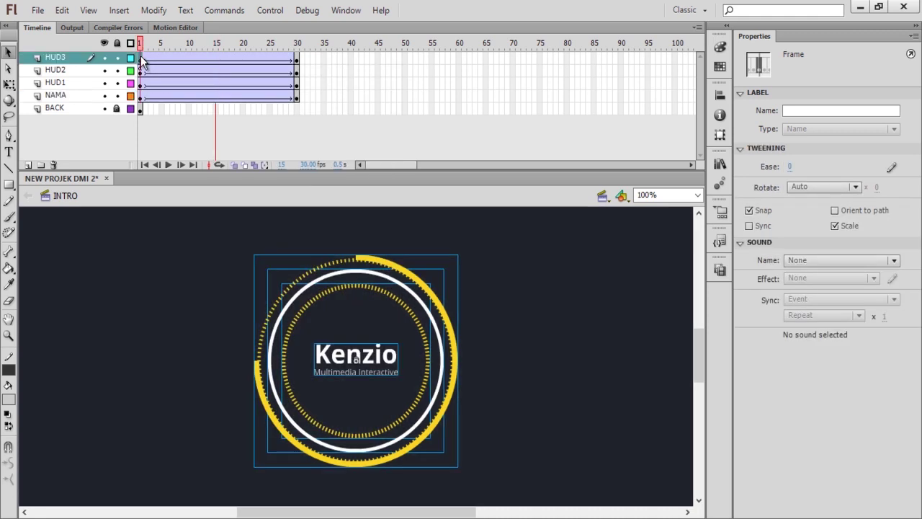
left_click(141, 71)
left_click(141, 84)
left_click(141, 72)
right_click(139, 71)
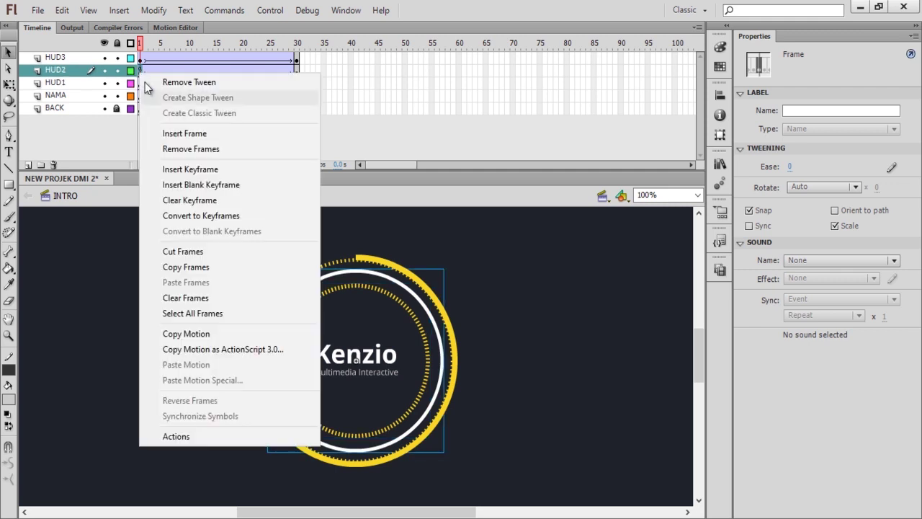
left_click(177, 436)
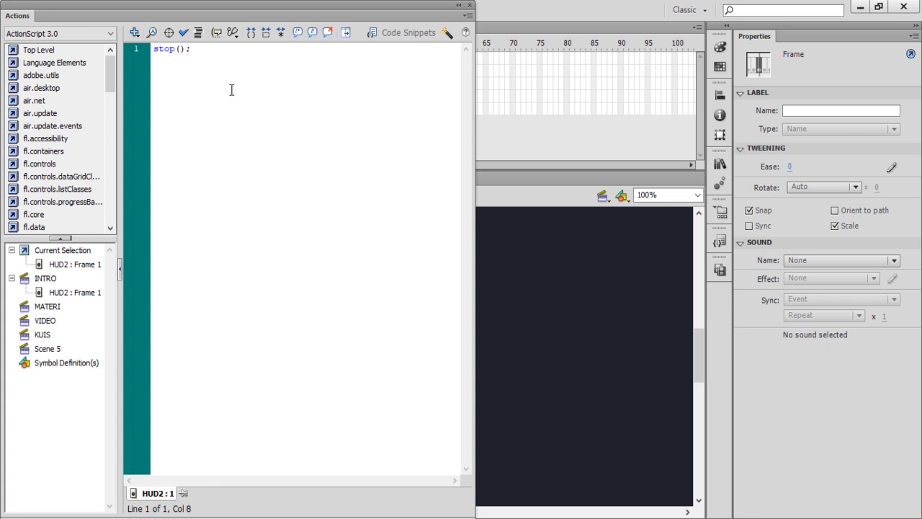
left_click_drag(231, 89, 111, 18)
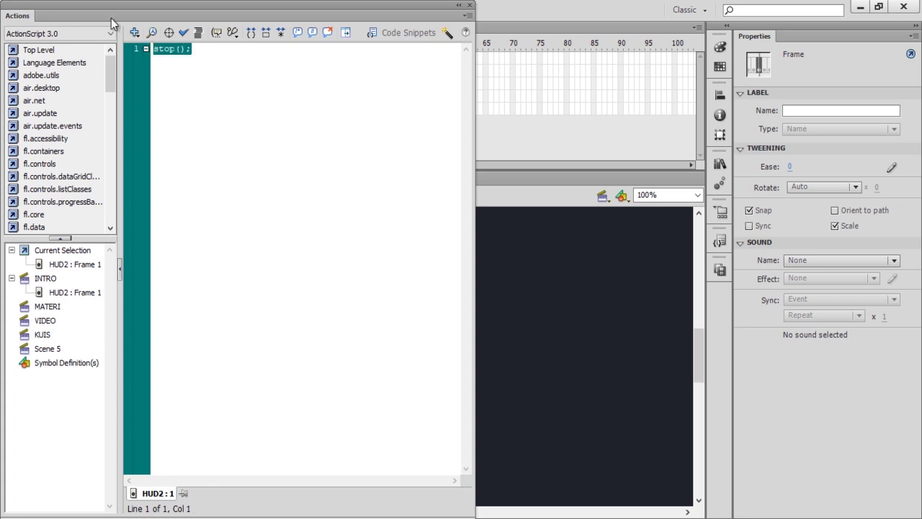
key("Delete")
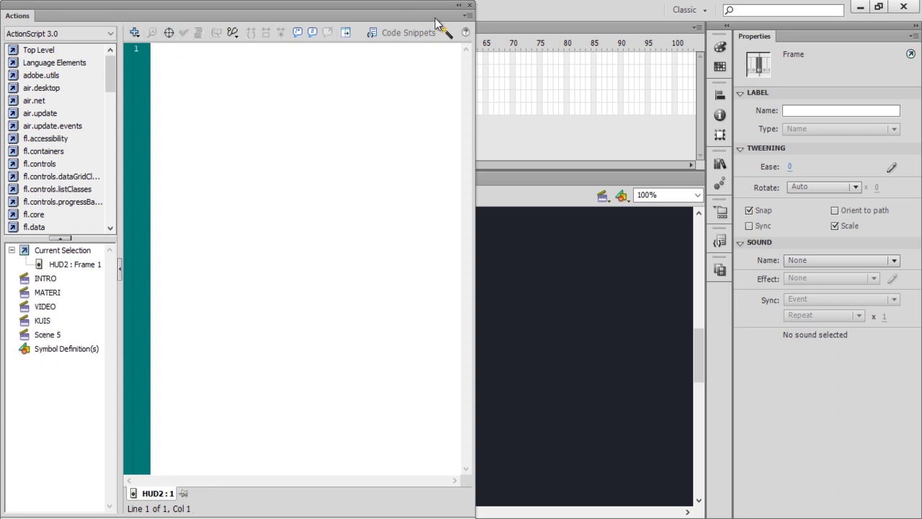
left_click(469, 6)
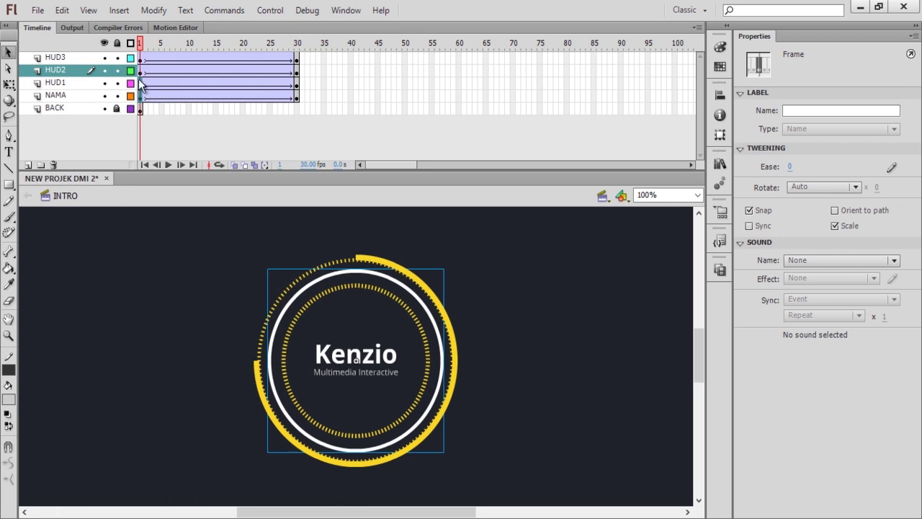
At frame 1, scale the artwork of the HUD3, HUD2, HUD1 and NAMA layers down together to about 120 × 120 px.
left_click_drag(141, 57, 141, 95)
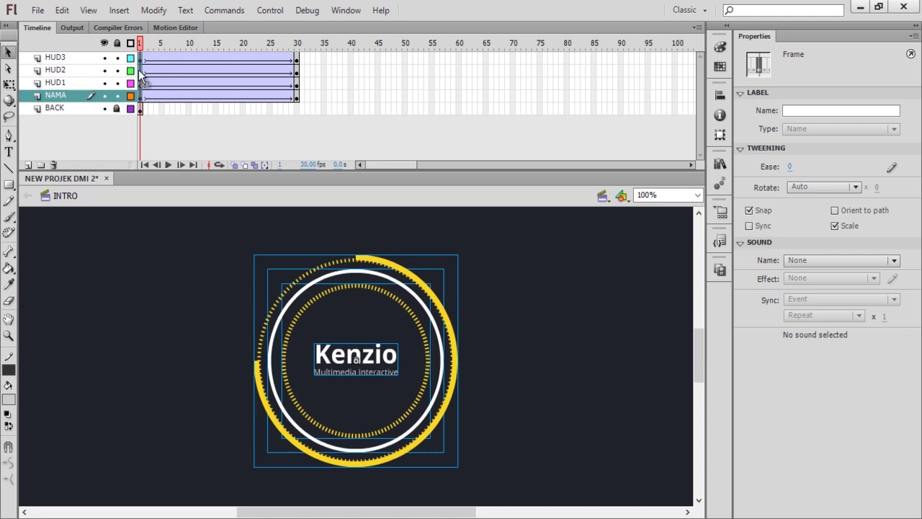
left_click(9, 84)
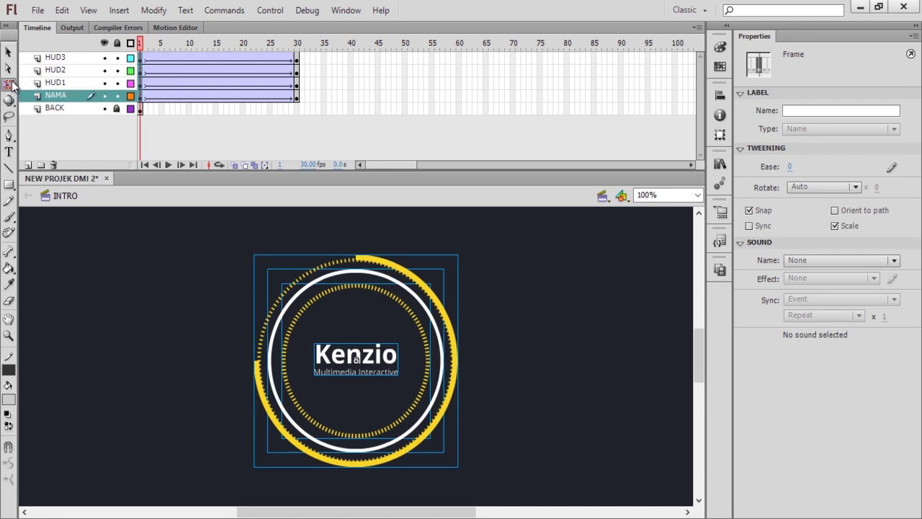
left_click(409, 306)
left_click_drag(459, 254, 335, 359)
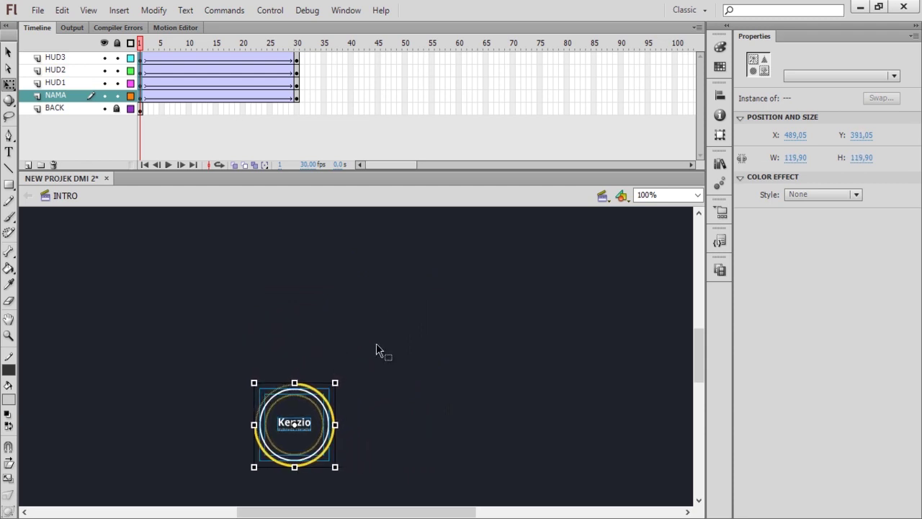
Centre the scaled-down artwork horizontally and vertically on the stage, and preview the scaling animation.
left_click(722, 95)
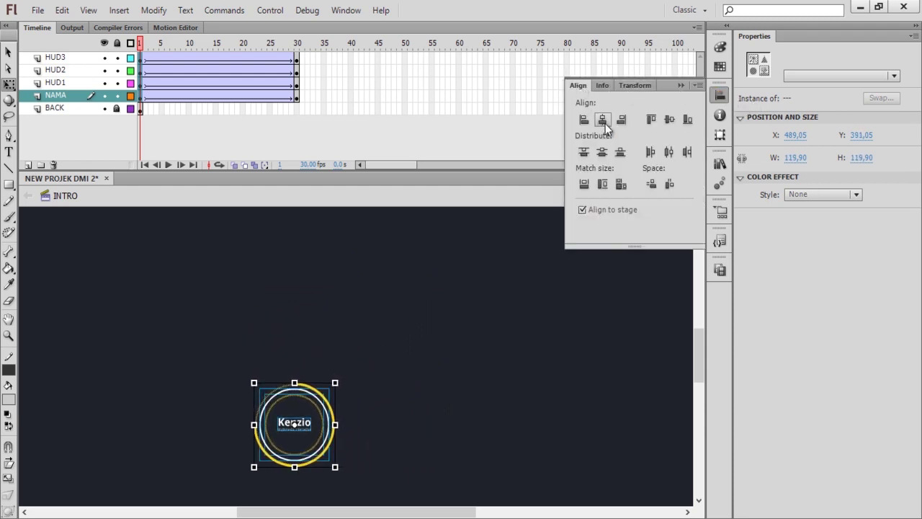
left_click(603, 120)
left_click(669, 120)
left_click(500, 246)
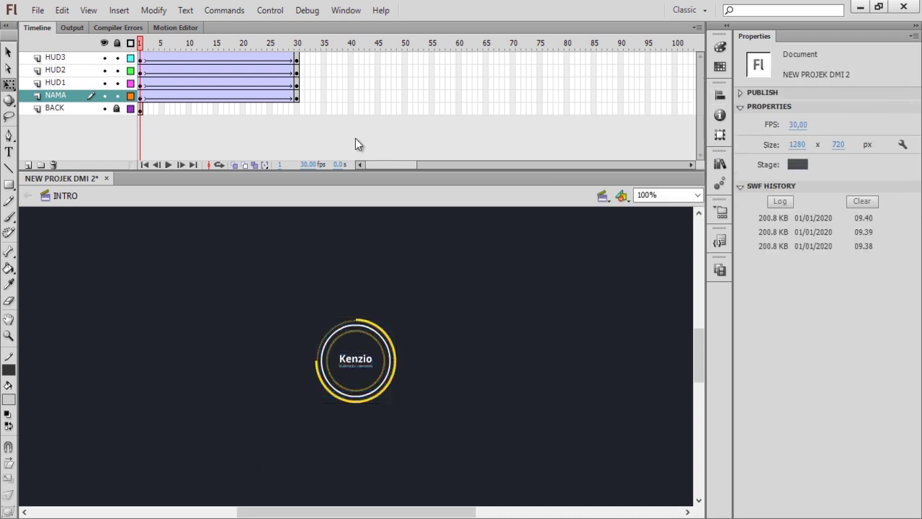
left_click_drag(141, 44, 274, 45)
key("Return")
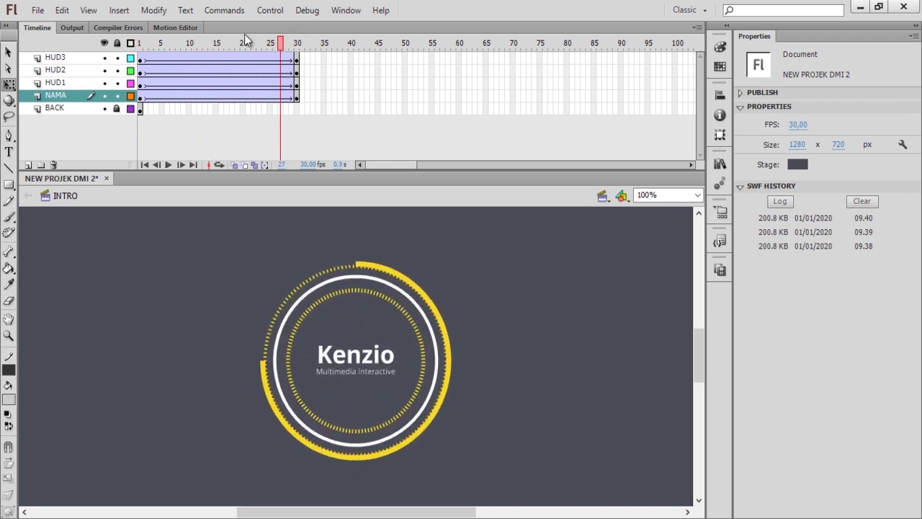
left_click(140, 44)
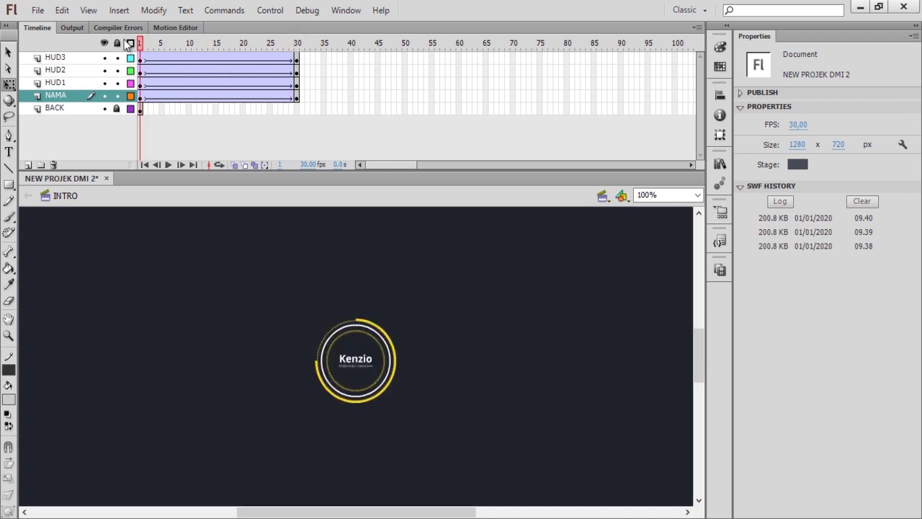
Set the alpha of the ring and name artwork at frame 1 to 0% and scrub through the fade-in.
left_click(141, 96)
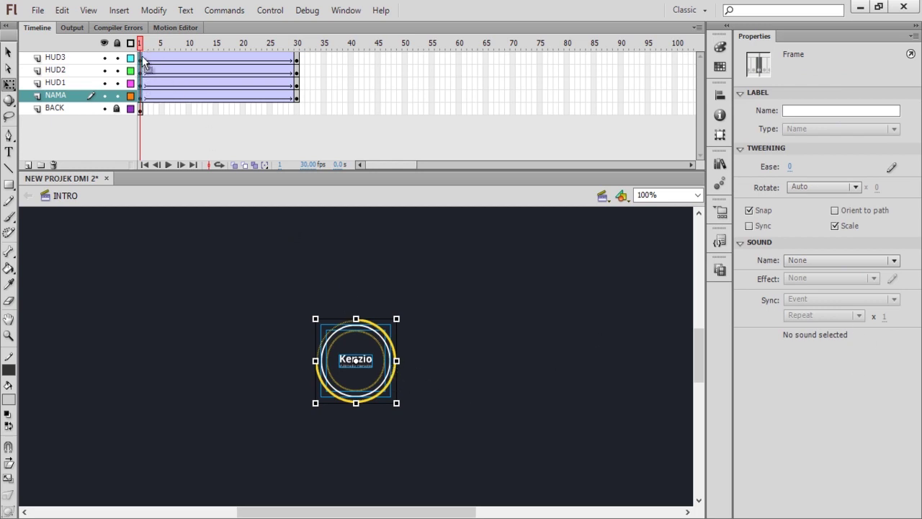
left_click(401, 354)
left_click(821, 195)
left_click(816, 273)
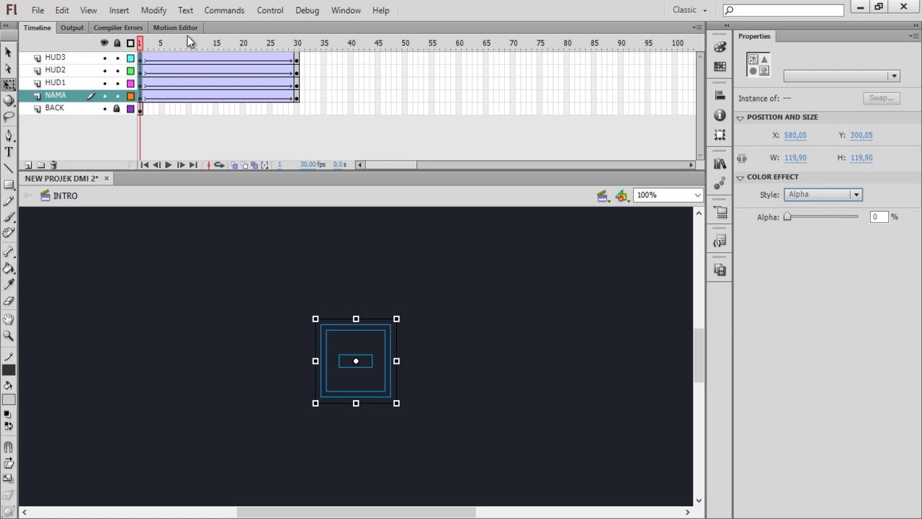
left_click_drag(139, 42, 297, 44)
Set the ease of the classic tweens on the HUD3, HUD2, HUD1 and NAMA layers to 100 out, and move to frame 30.
left_click_drag(263, 69, 195, 96)
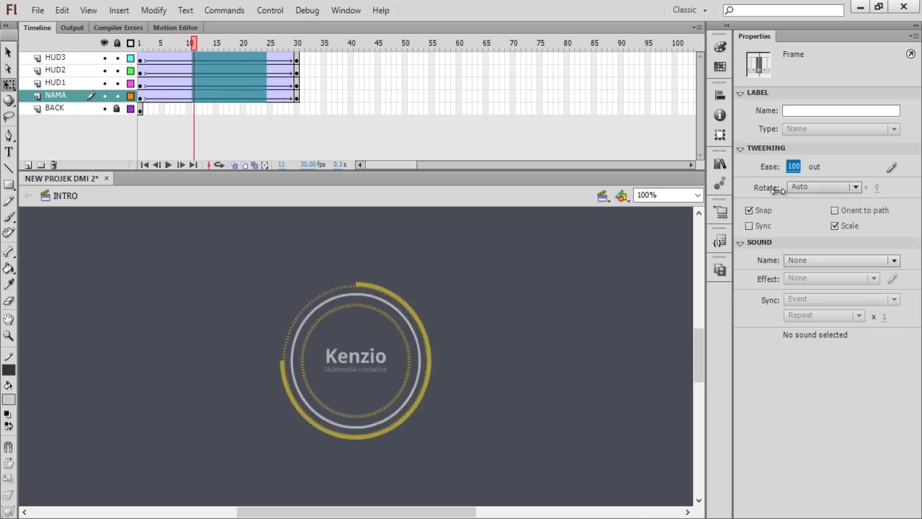
left_click(610, 295)
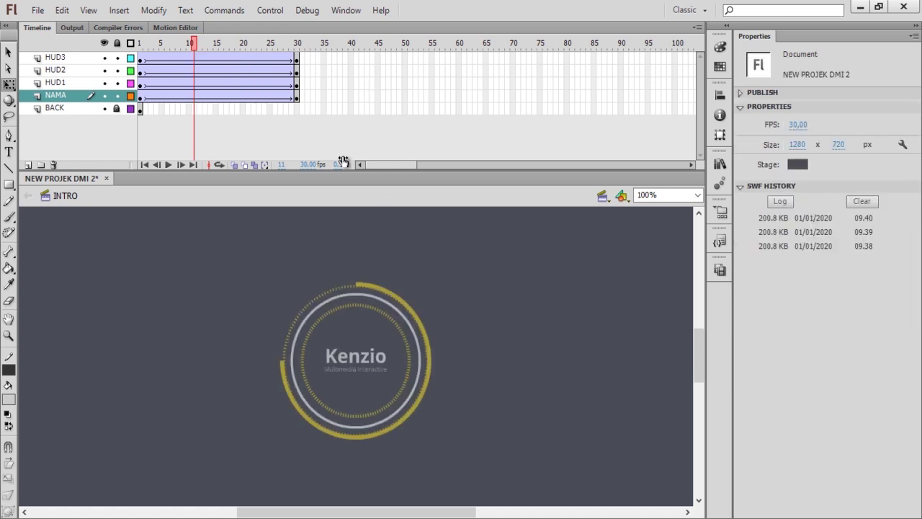
left_click(296, 44)
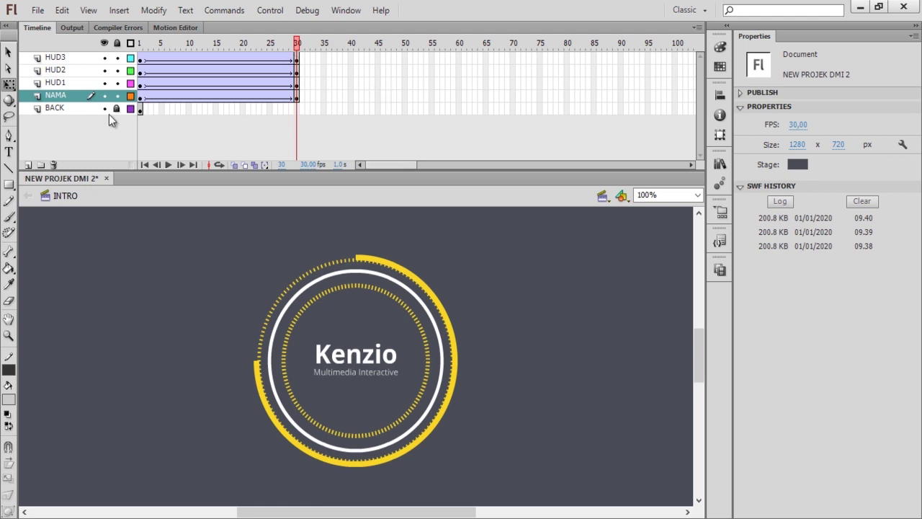
left_click_drag(9, 99, 42, 109)
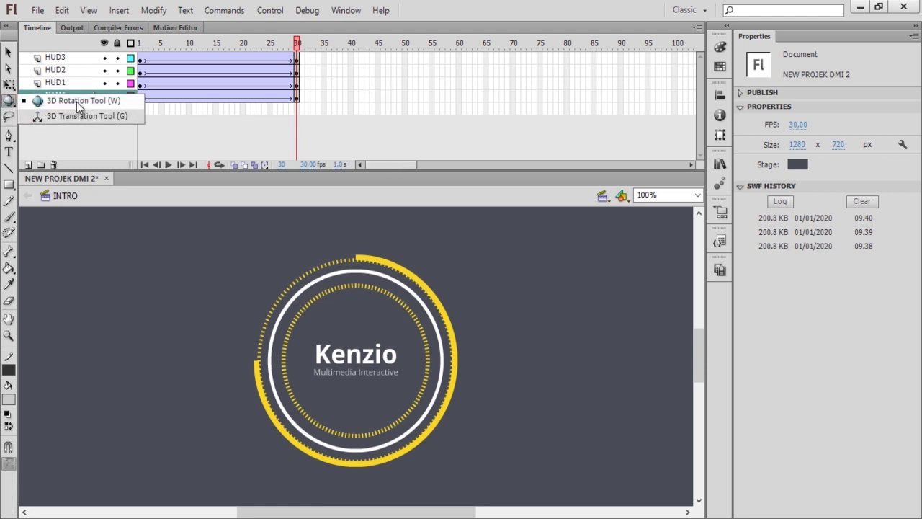
left_click(10, 106)
left_click(10, 107)
left_click(81, 103)
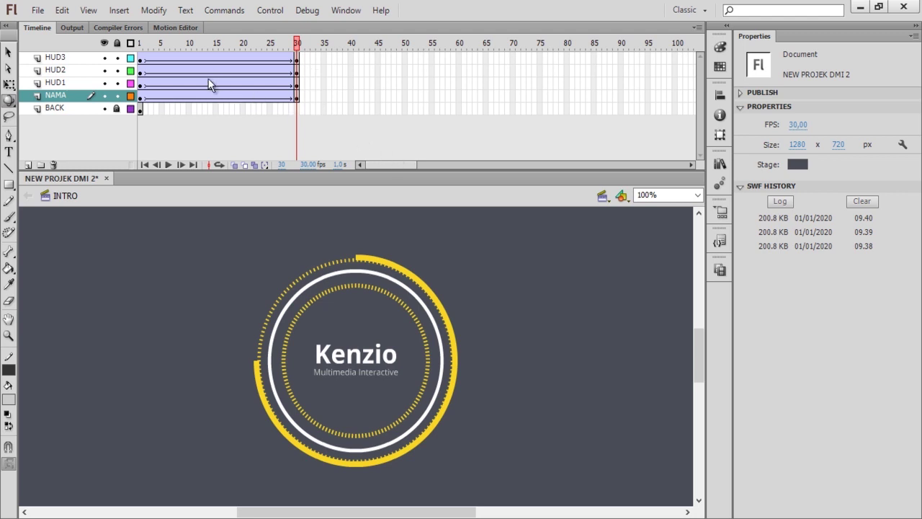
mouse_move(296, 44)
left_mouse_down()
mouse_move(147, 46)
mouse_move(294, 45)
left_mouse_up()
mouse_move(296, 44)
left_mouse_down()
mouse_move(131, 45)
mouse_move(297, 27)
left_mouse_up()
Insert keyframes at frame 45 on the HUD3, HUD2, HUD1 and NAMA layers and scrub through the hold.
left_click(434, 82)
left_click(371, 83)
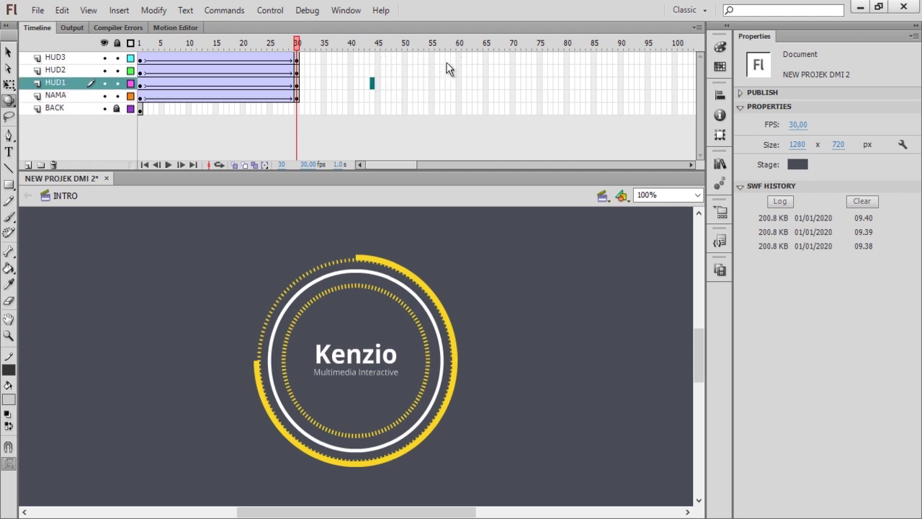
left_click_drag(378, 91, 377, 94)
right_click(377, 94)
left_click(440, 189)
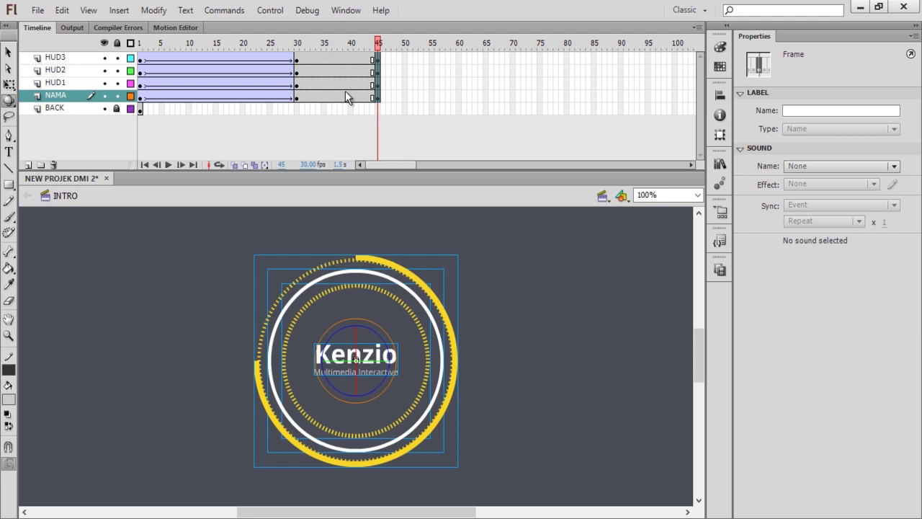
left_click_drag(307, 45, 376, 43)
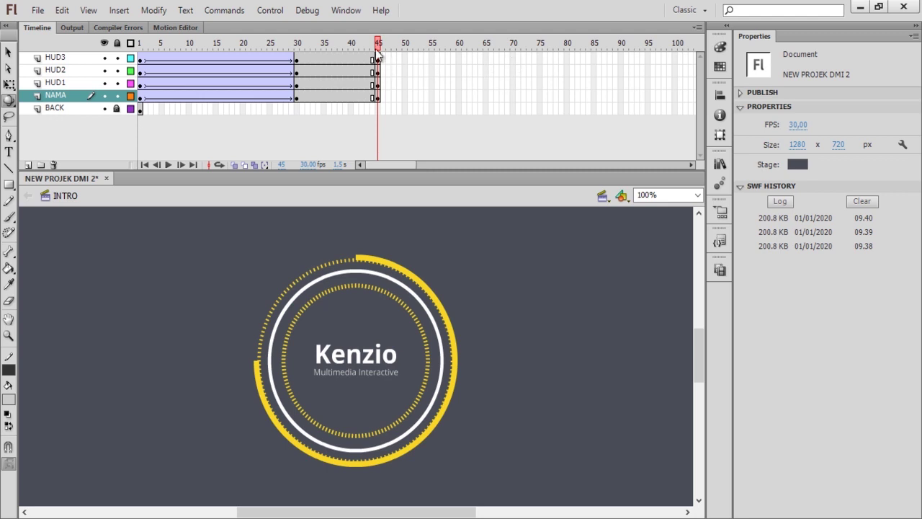
Insert keyframes at frame 75 on the HUD3, HUD2, HUD1 and NAMA layers.
left_click_drag(542, 77, 540, 89)
right_click(538, 92)
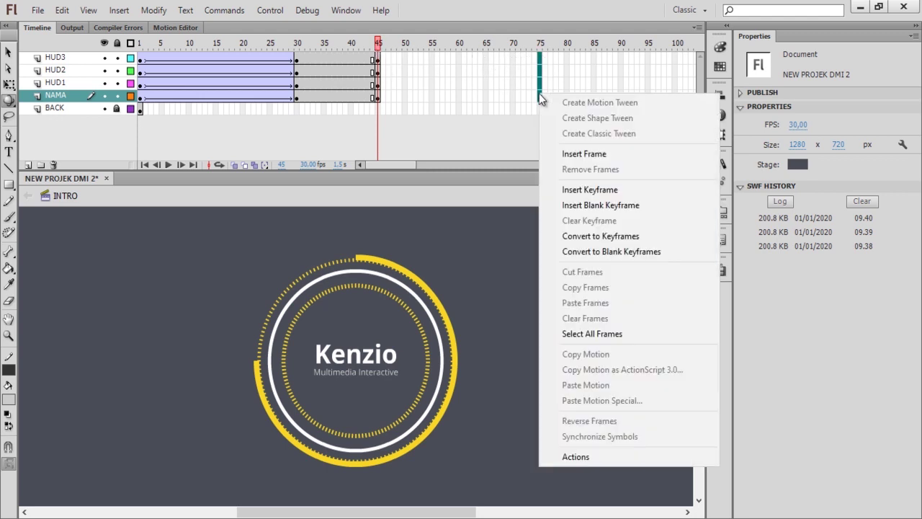
left_click(602, 188)
Create classic tweens between frames 45 and 75 on the four artwork layers and set their ease to 100.
mouse_move(443, 92)
left_mouse_down()
mouse_move(445, 57)
mouse_move(429, 96)
left_mouse_up()
right_click(444, 56)
right_click(430, 62)
left_click(471, 100)
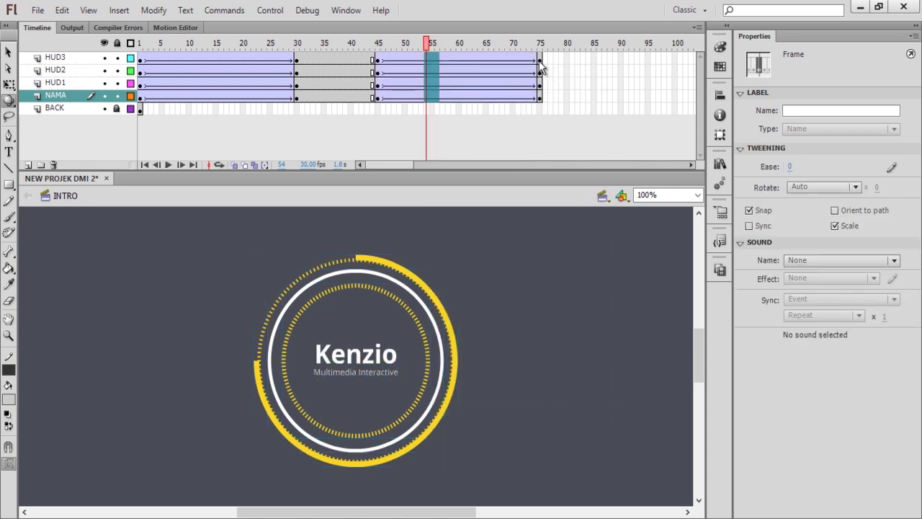
left_click_drag(788, 170, 897, 182)
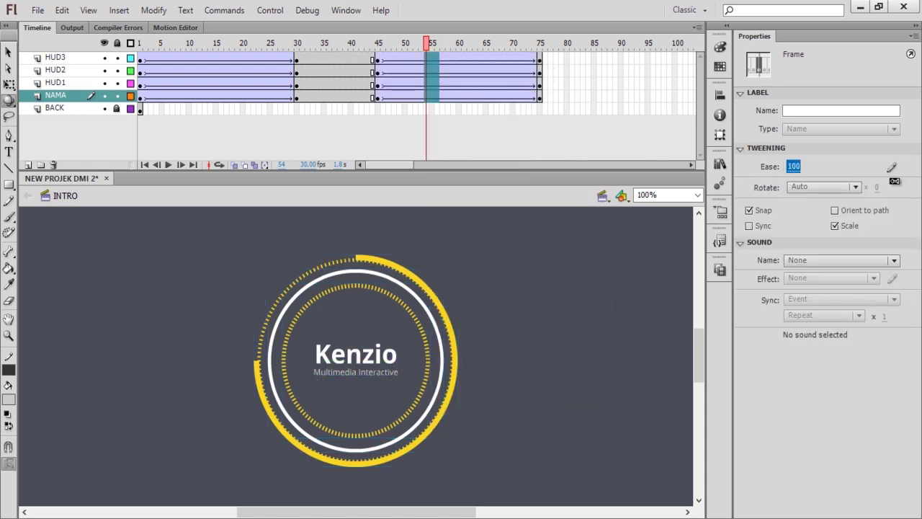
Skew and flatten the ring and name artwork together at frame 75 to about 500 × 213 px, and scrub through the tween.
left_click(541, 77)
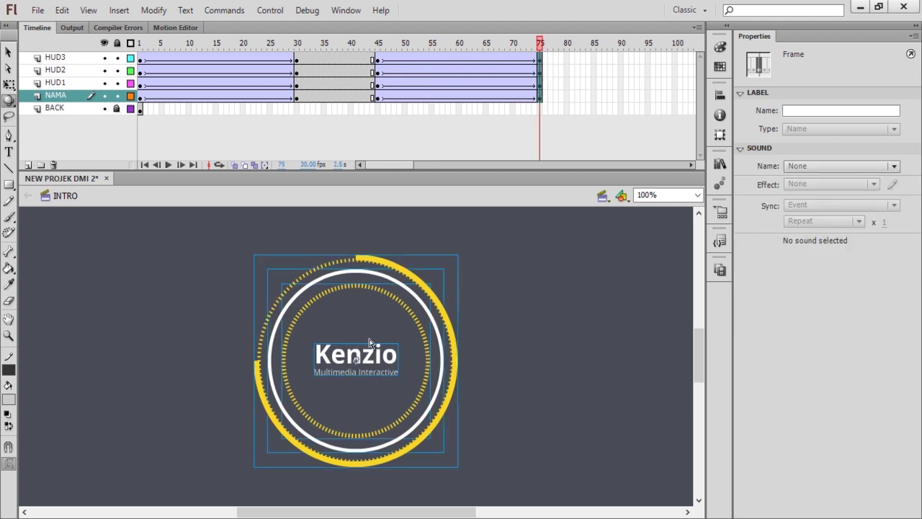
left_click(8, 84)
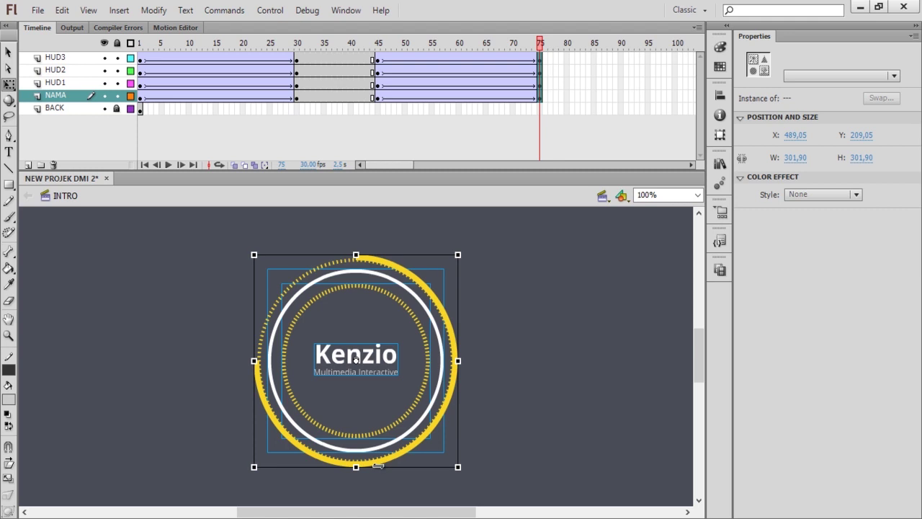
left_click_drag(378, 466, 448, 442)
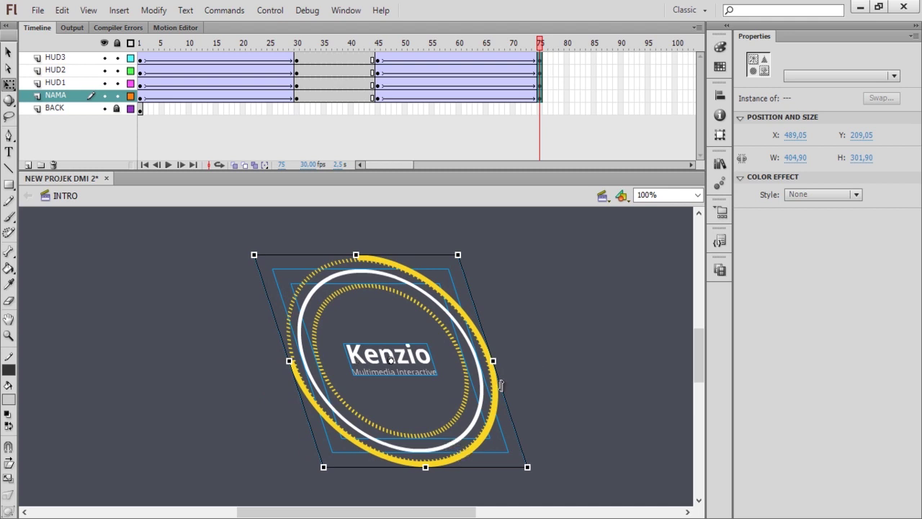
mouse_move(499, 384)
left_mouse_down()
mouse_move(496, 375)
mouse_move(499, 390)
left_mouse_up()
key("ctrl+z")
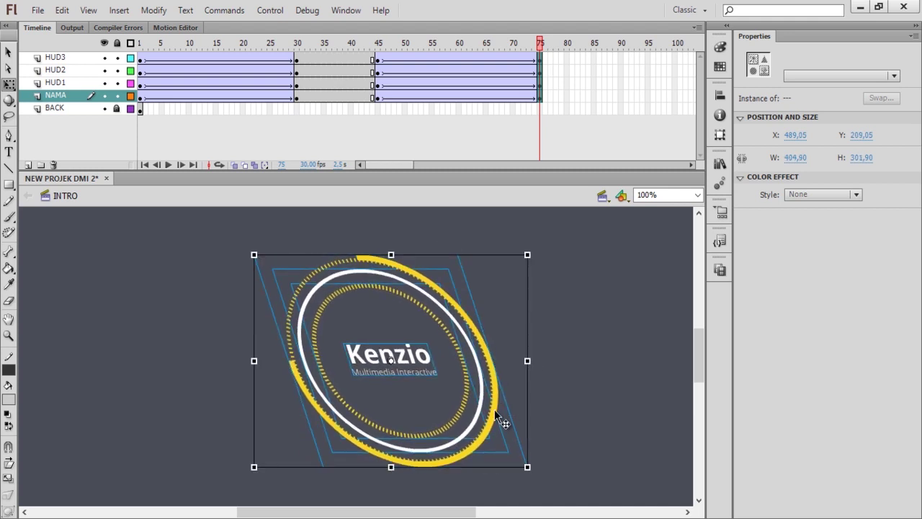
left_click_drag(390, 467, 484, 405)
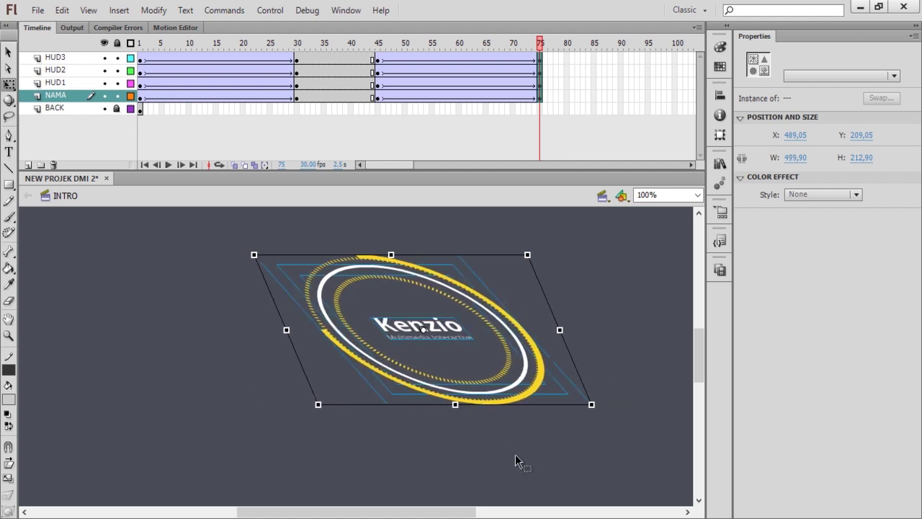
left_click_drag(411, 43, 541, 45)
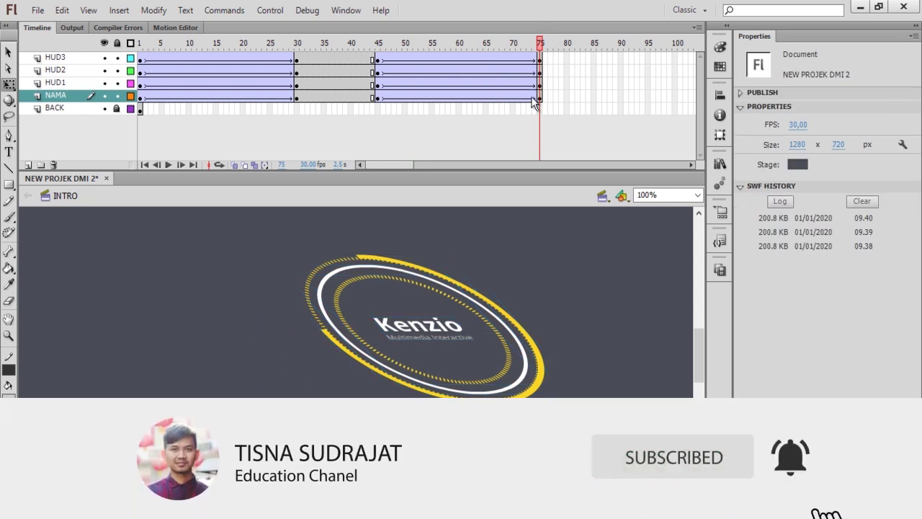
left_click_drag(541, 45, 338, 48)
left_click(540, 44)
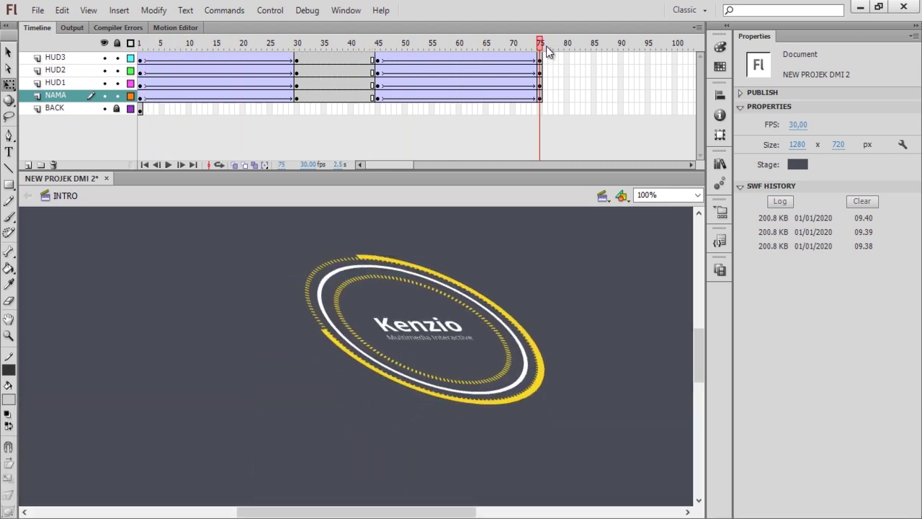
Skew and flatten the artwork at frame 75 slightly further, to about 520 × 195 px overall.
left_click(537, 91)
left_click_drag(468, 405, 520, 405)
left_click_drag(442, 409, 473, 393)
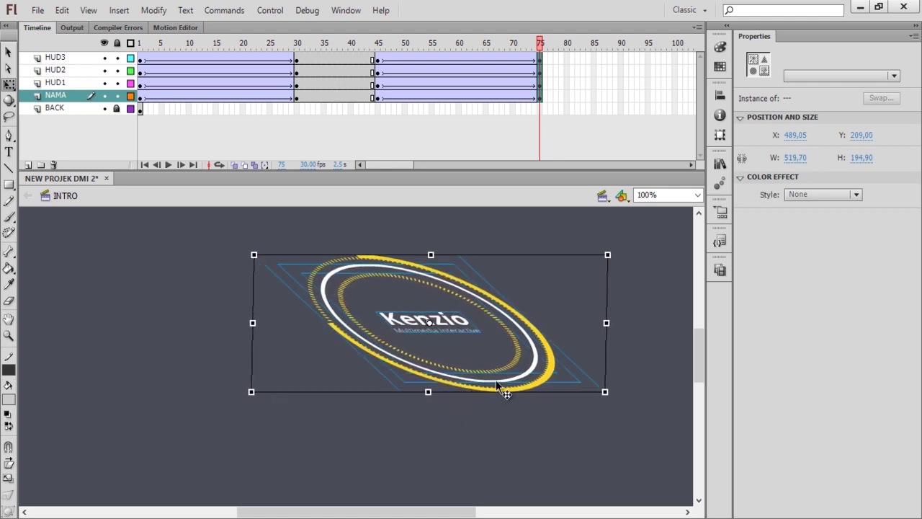
left_click(633, 268)
Insert keyframes at frame 76 on the HUD3, HUD2, HUD1 and NAMA layers.
left_click_drag(407, 510, 437, 510)
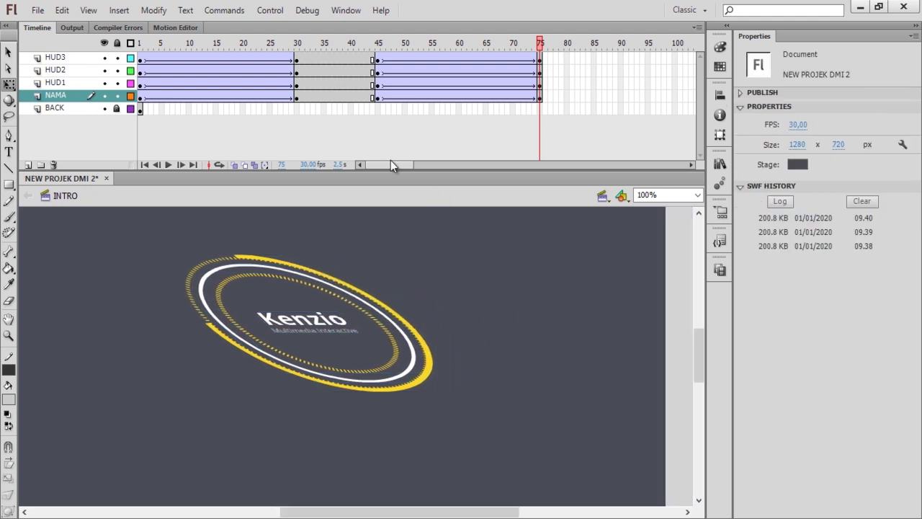
left_click_drag(386, 162, 410, 171)
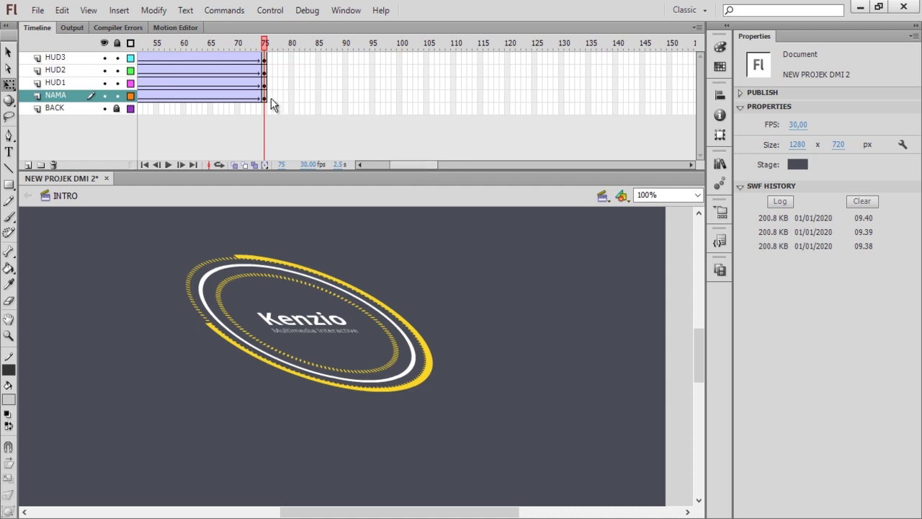
right_click(268, 59)
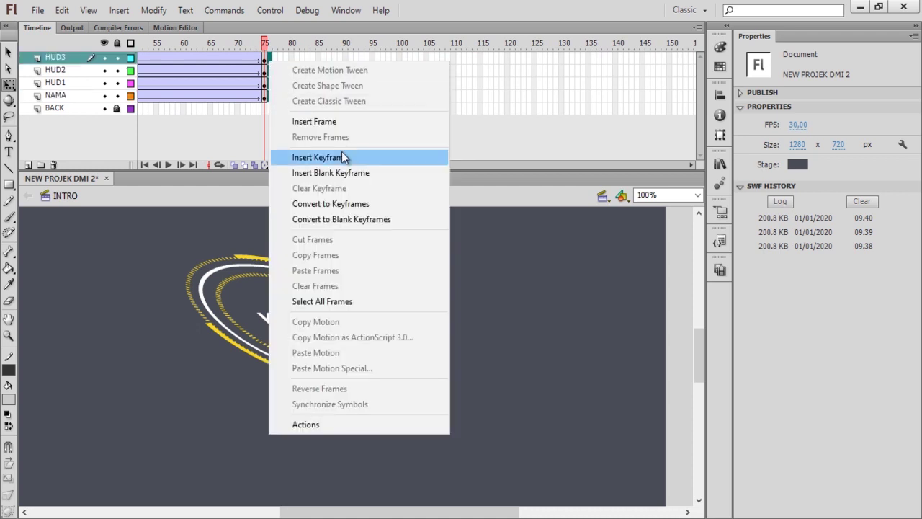
left_click(362, 162)
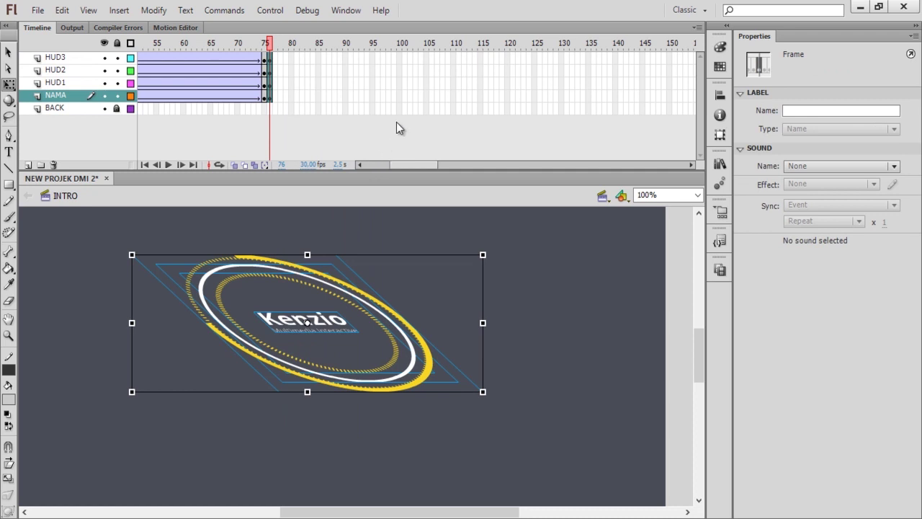
Insert keyframes at frame 100 on the four artwork layers and create classic tweens between frames 76 and 100.
left_click(411, 107)
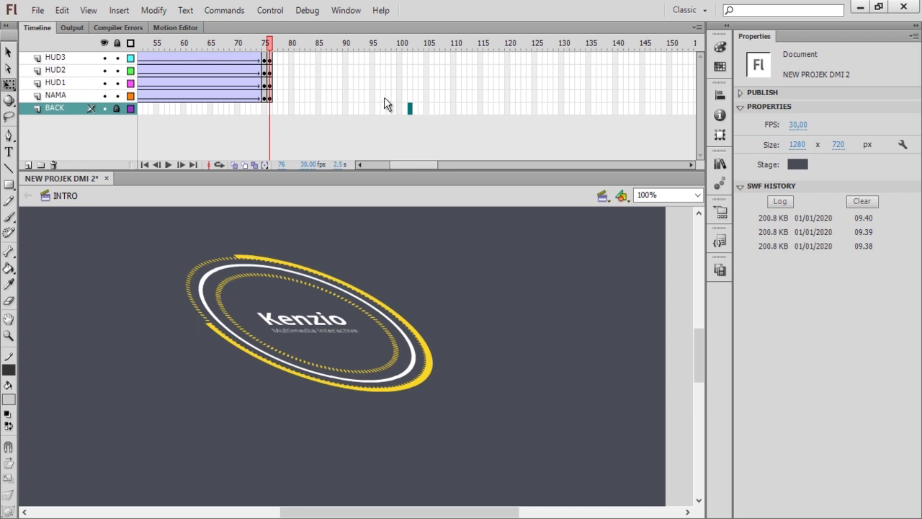
right_click(400, 60)
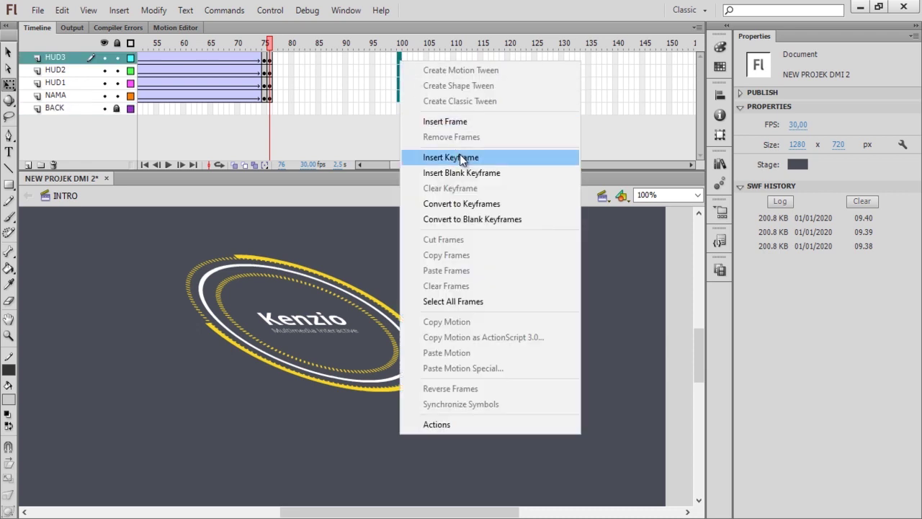
left_click(459, 156)
left_click_drag(329, 97, 332, 56)
right_click(332, 56)
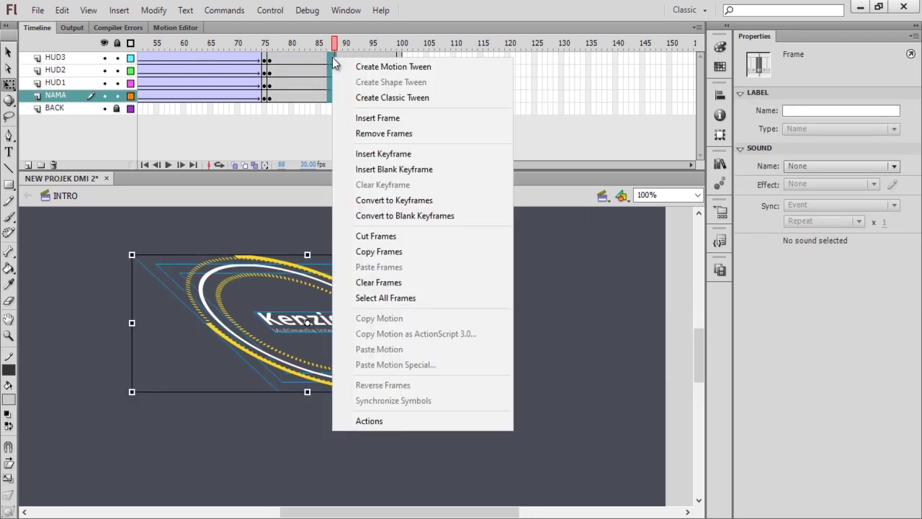
left_click(393, 95)
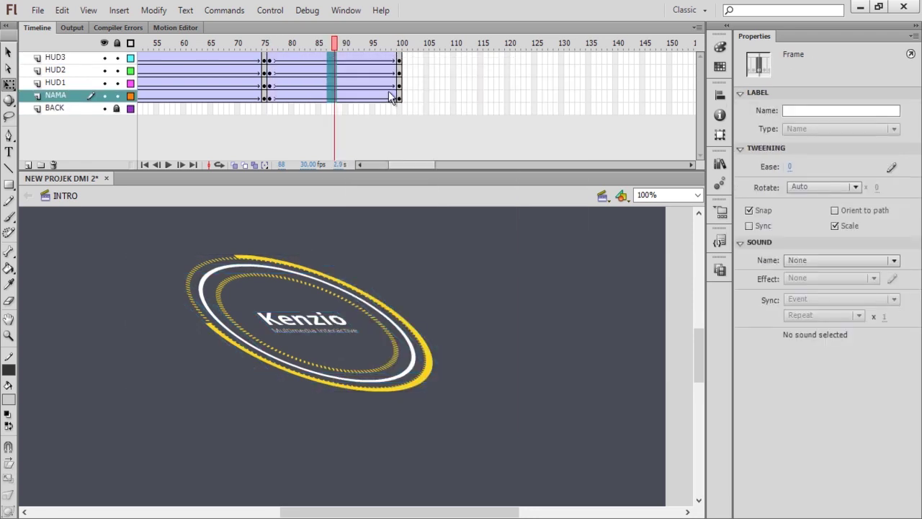
At frame 100, move the white ring on the HUD2 layer up 20 px.
left_click(398, 97)
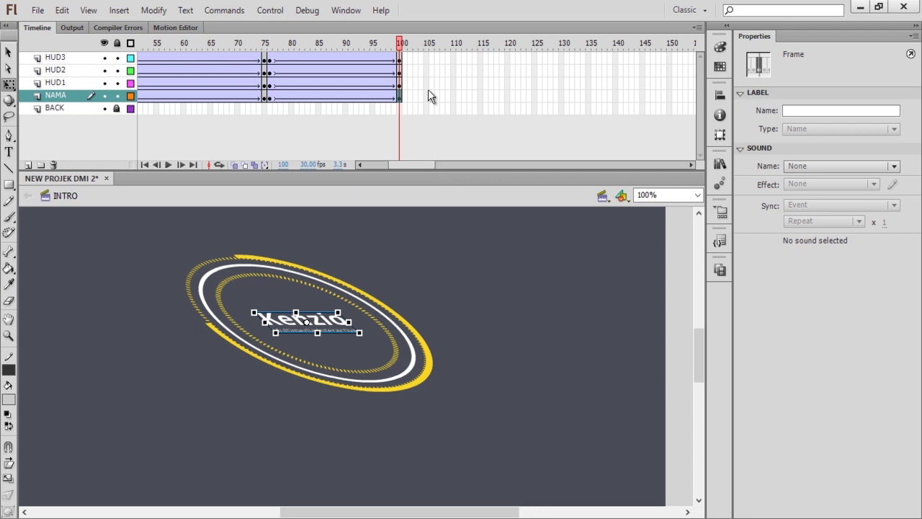
left_click(400, 73)
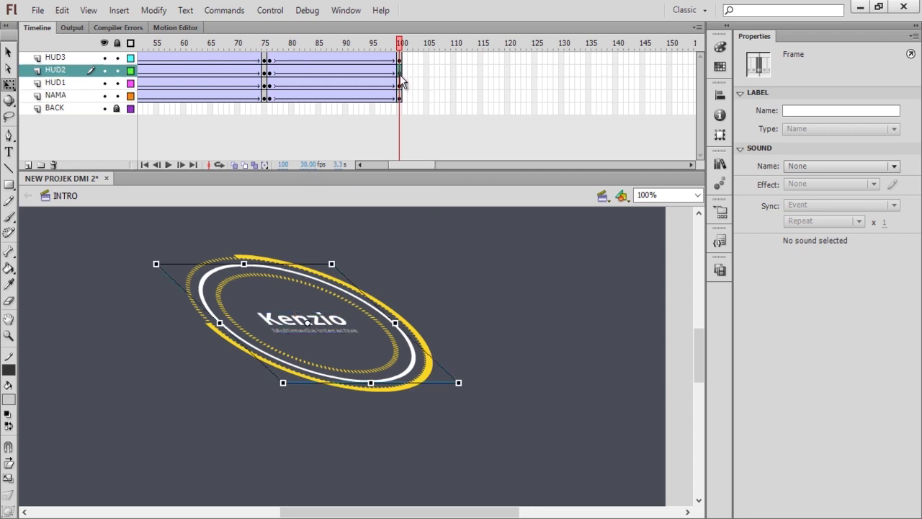
key("shift+Up")
key("shift+Up")
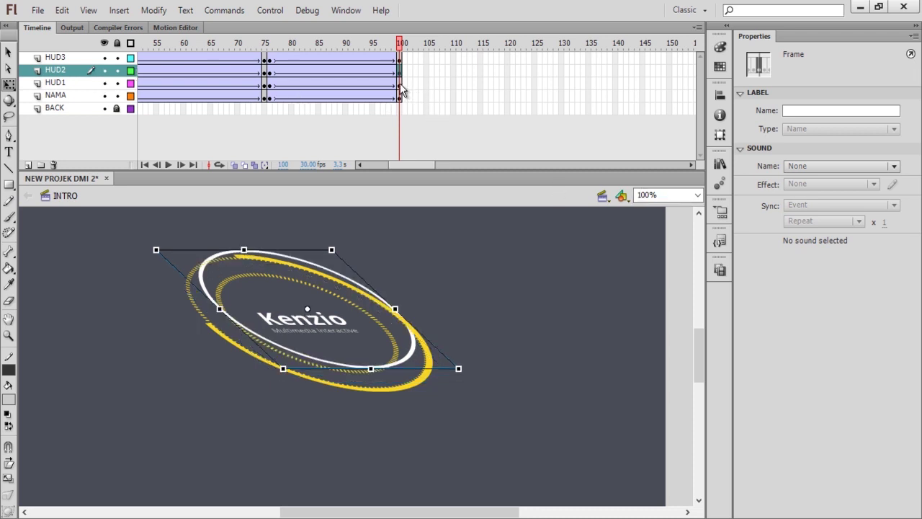
At frame 100, move the inner dotted ring on the HUD1 layer up 50 px.
left_click(401, 87)
key("shift+Up")
key("shift+Up")
key("shift+Up")
key("shift+Up")
key("shift+Up")
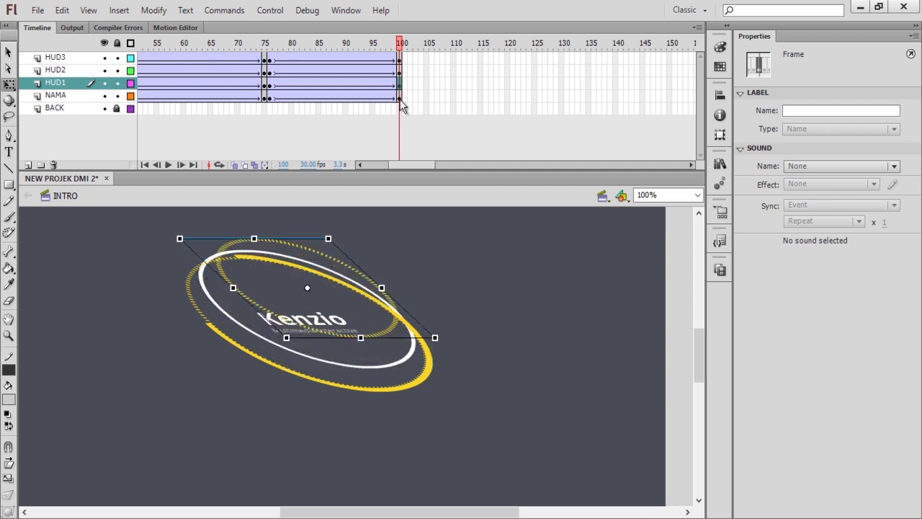
At frame 100, move the name text on the NAMA layer up 70 px.
left_click(401, 99)
key("shift+Up")
key("shift+Up")
key("shift+Up")
key("shift+Up")
key("shift+Up")
key("shift+Up")
key("shift+Up")
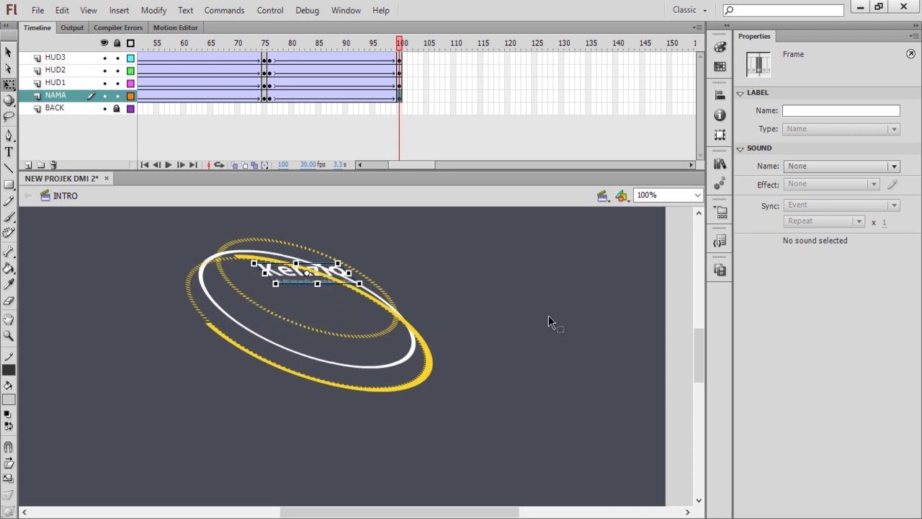
Extend the BACK layer's background to frame 100 and look over the stage.
left_click_drag(449, 507, 422, 508)
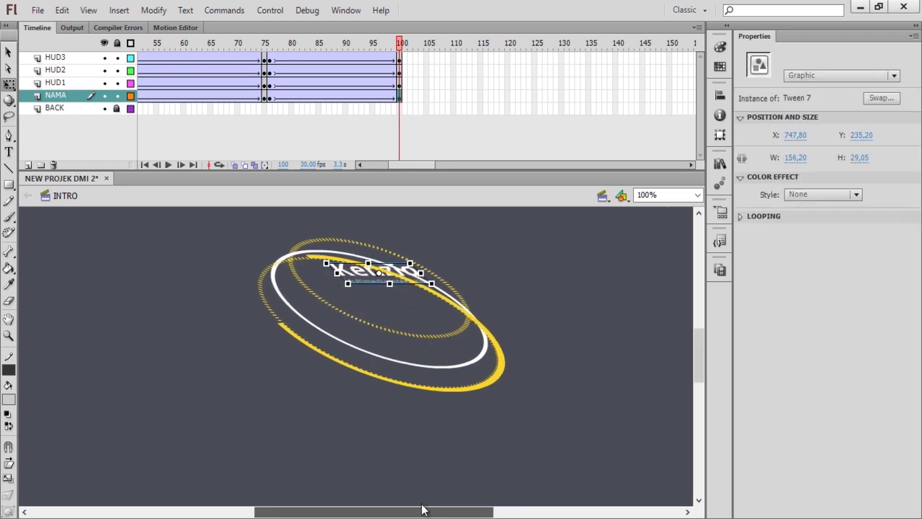
right_click(400, 108)
left_click(439, 168)
left_click(565, 326)
scroll(564, 325, "up", 1)
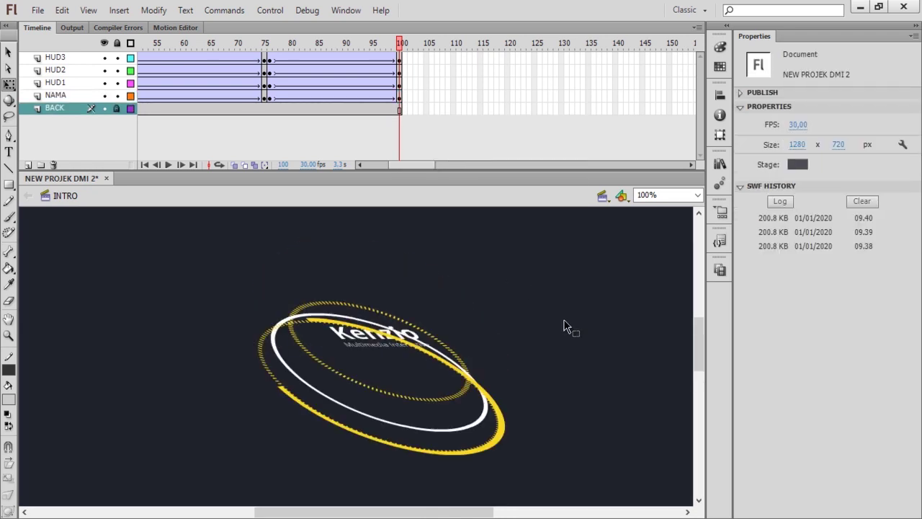
scroll(566, 328, "down", 2)
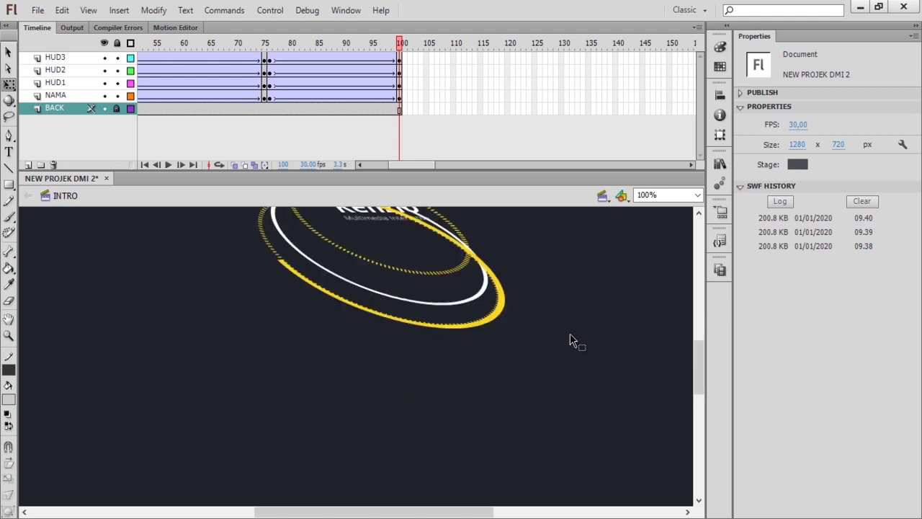
scroll(572, 340, "up", 2)
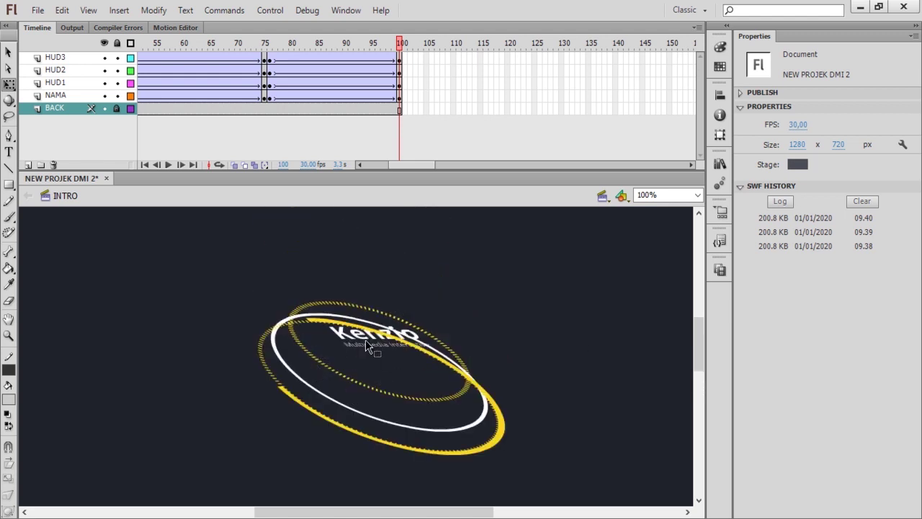
Raise the name text on the NAMA layer at frame 100 by another 80 px, clear of the rings.
left_click(401, 98)
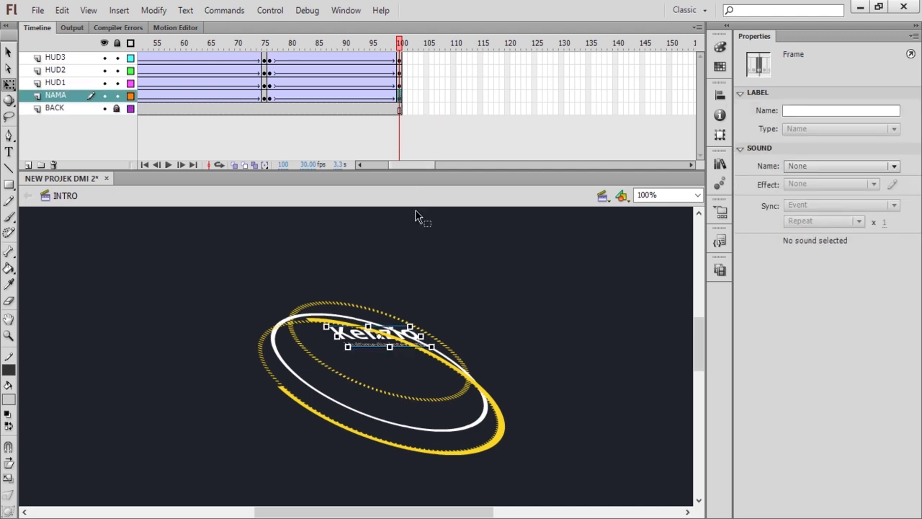
key("shift+Up")
key("shift+Up")
key("shift+Up")
key("shift+Up")
key("shift+Up")
key("shift+Up")
key("shift+Up")
key("shift+Up")
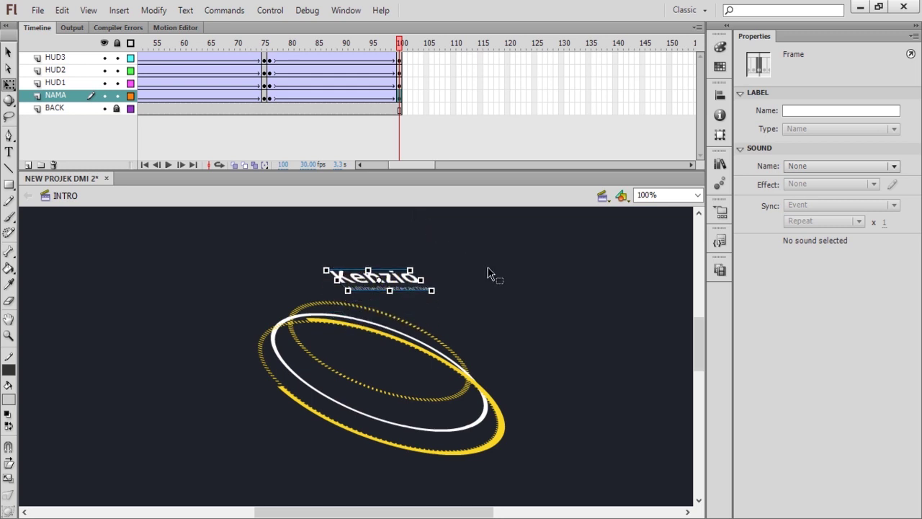
At frame 100, raise the inner dotted ring on the HUD1 layer by another 10 px.
left_click(543, 289)
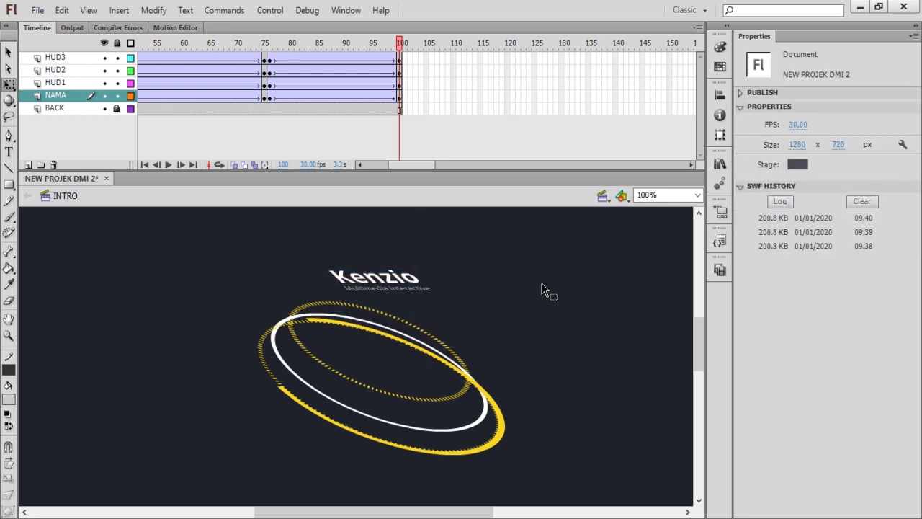
left_click(400, 84)
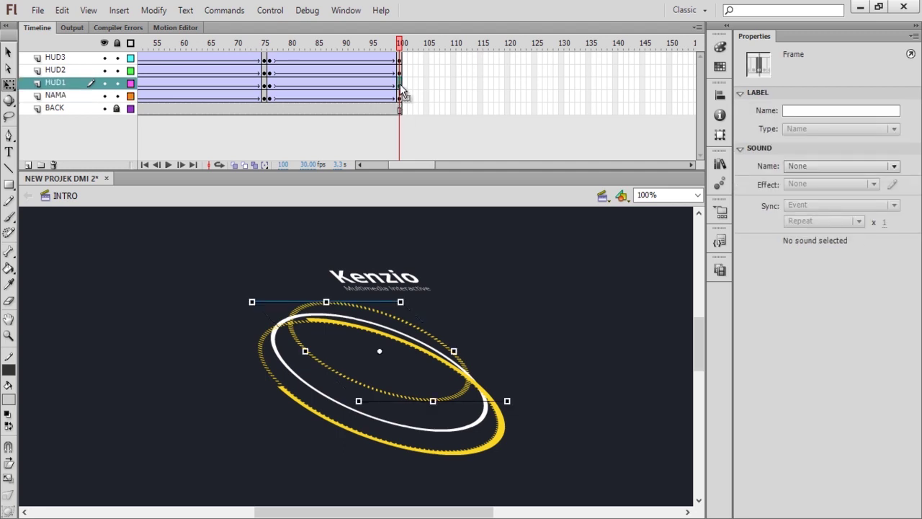
key("shift+Up")
key("shift+Up")
key("shift+Down")
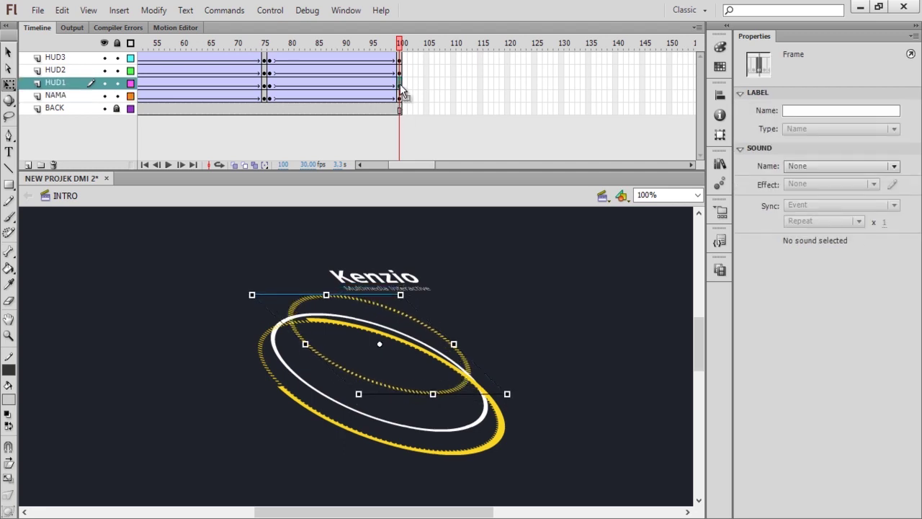
At frame 100, adjust the white ring on the HUD2 layer so it sits 10 px higher.
left_click(400, 71)
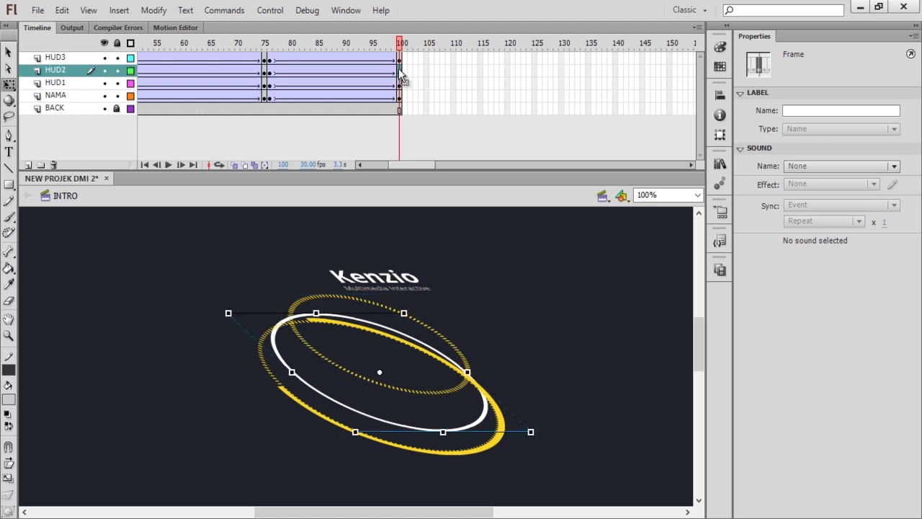
key("shift+Up")
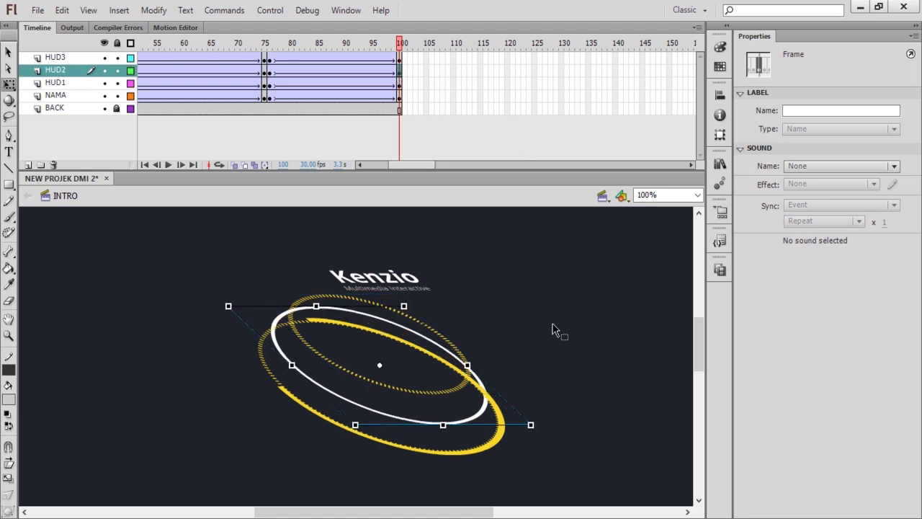
key("shift+Down")
key("shift+Down")
key("shift+Up")
key("shift+Up")
key("shift+Up")
key("shift+Up")
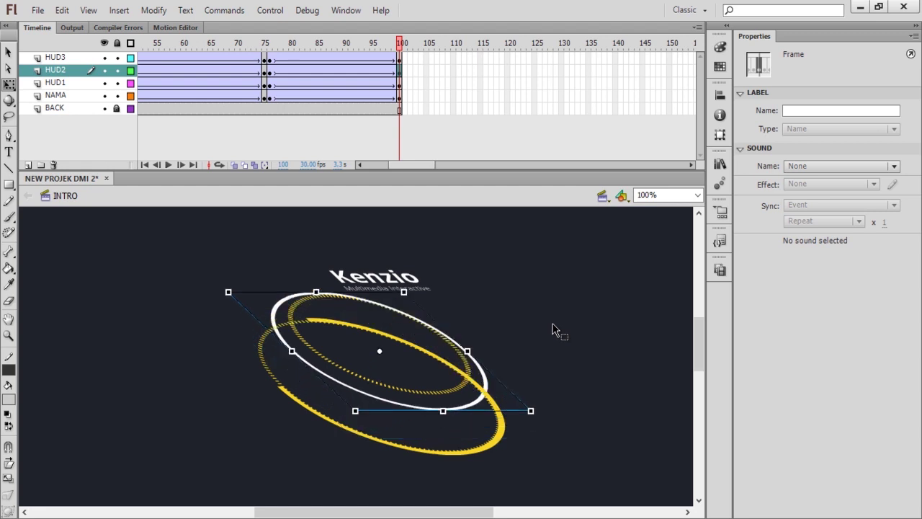
key("shift+Down")
key("shift+Down")
left_click(554, 329)
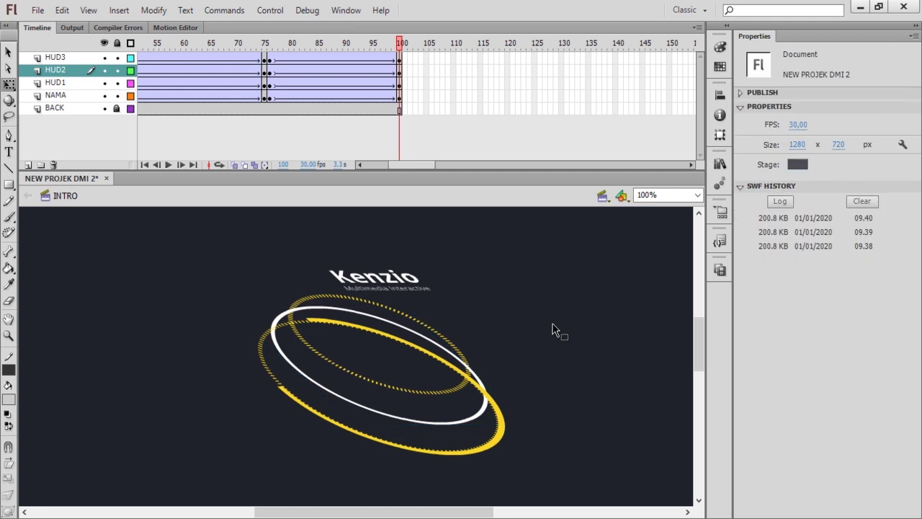
Play back and scrub the INTRO timeline to review the timing of the tilt and the layer separation.
key("Return")
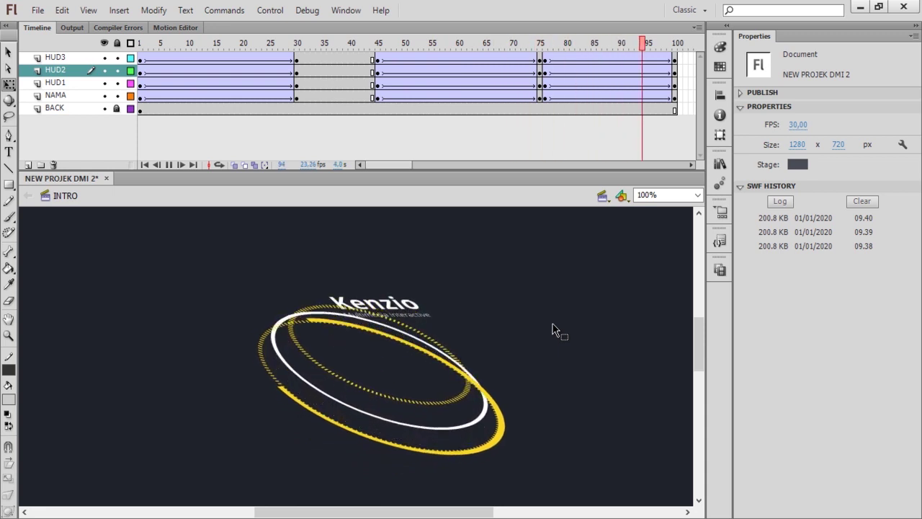
key("Return")
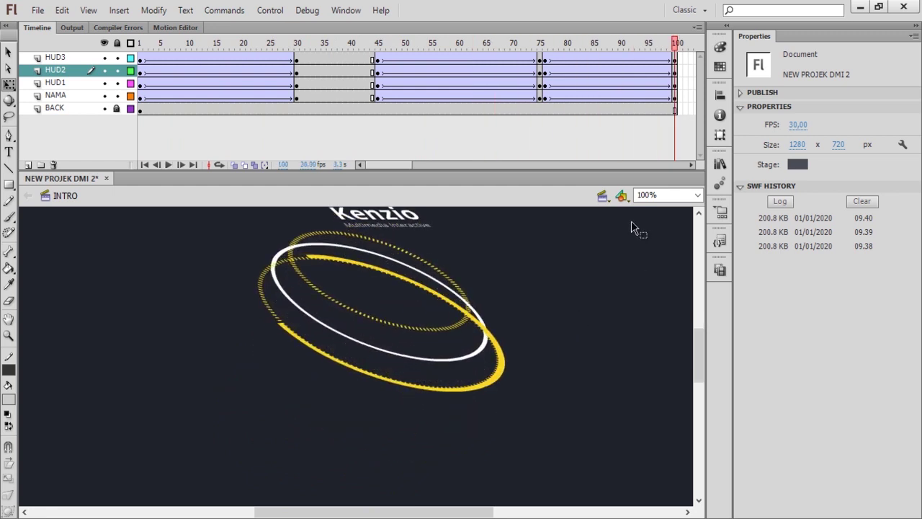
key("Return")
left_click_drag(145, 44, 233, 49)
key("Return")
Insert 20 frames within the separation tween on all layers, lengthening it to frame 120, and play the result.
left_click_drag(364, 164, 411, 179)
left_click_drag(466, 64, 568, 110)
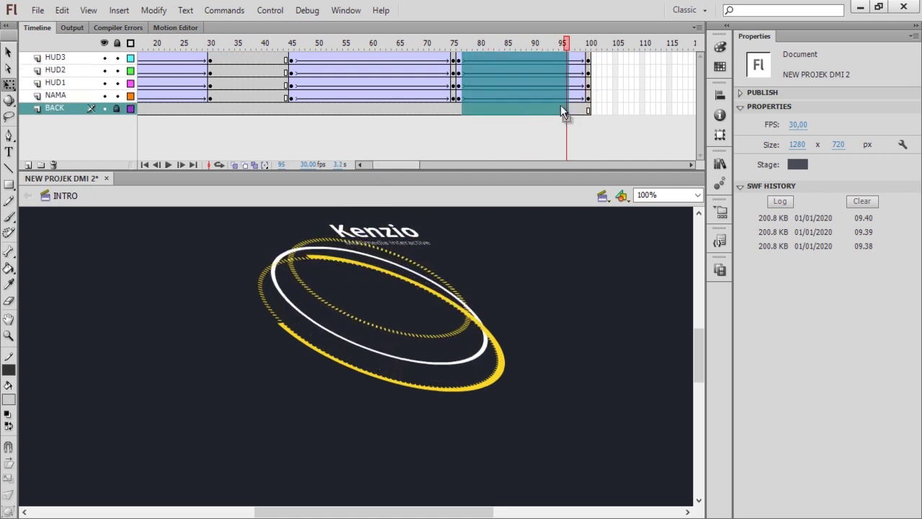
right_click(535, 85)
left_click(560, 143)
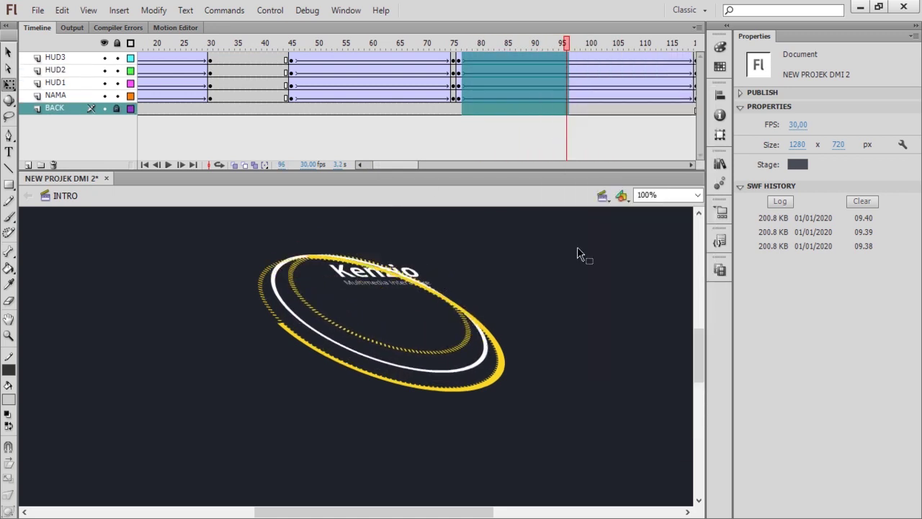
key("Return")
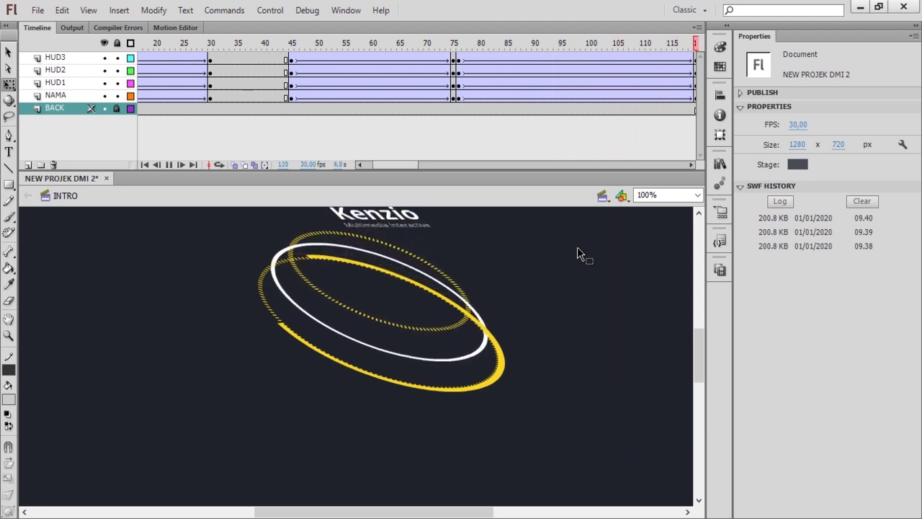
key("Return")
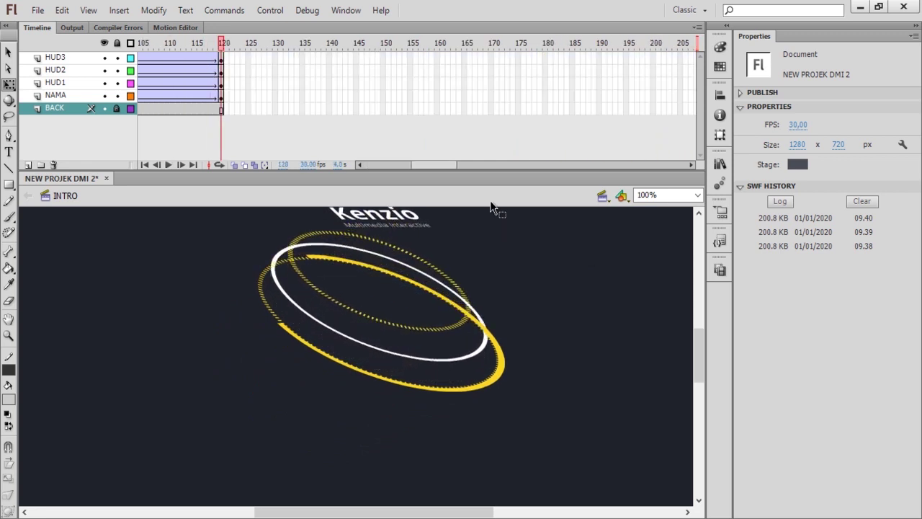
Shift the separation tween on the HUD3, HUD2, HUD1 and NAMA layers so it runs from frame 106 to 150.
left_click_drag(437, 165, 405, 163)
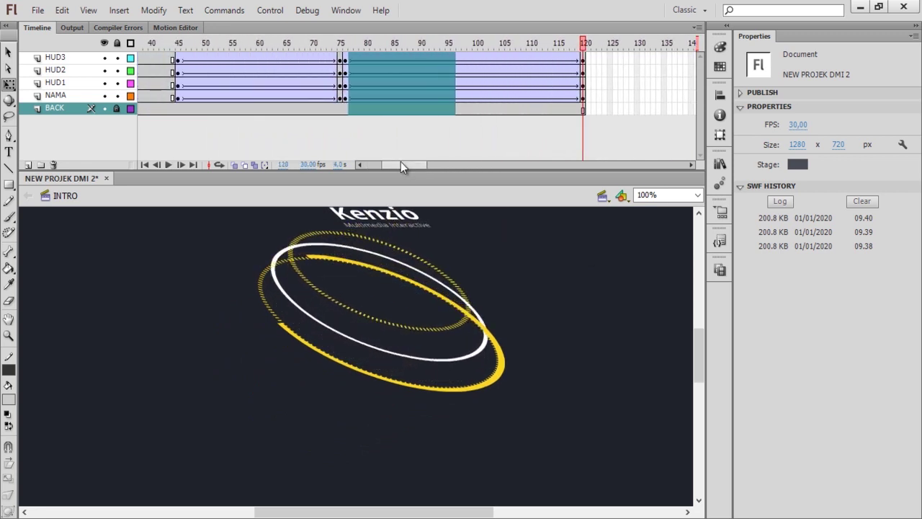
left_click_drag(348, 60, 582, 94)
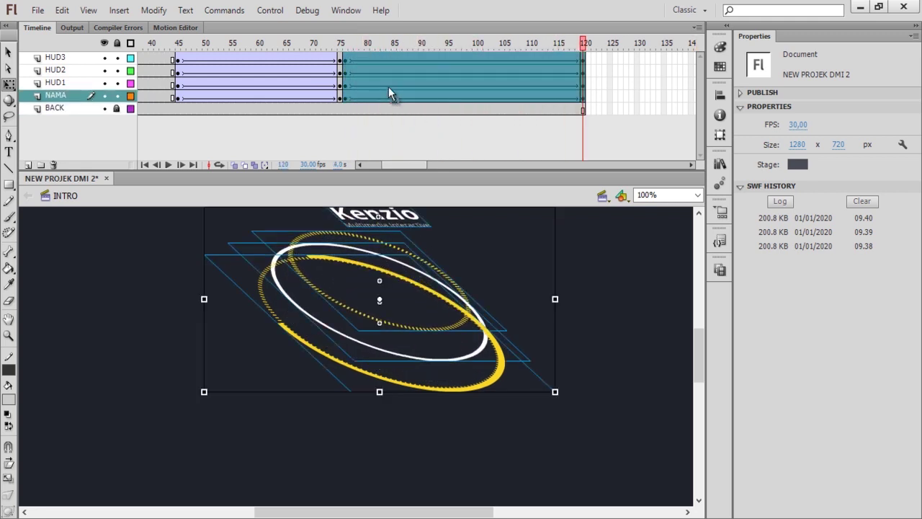
left_click_drag(353, 93, 483, 92)
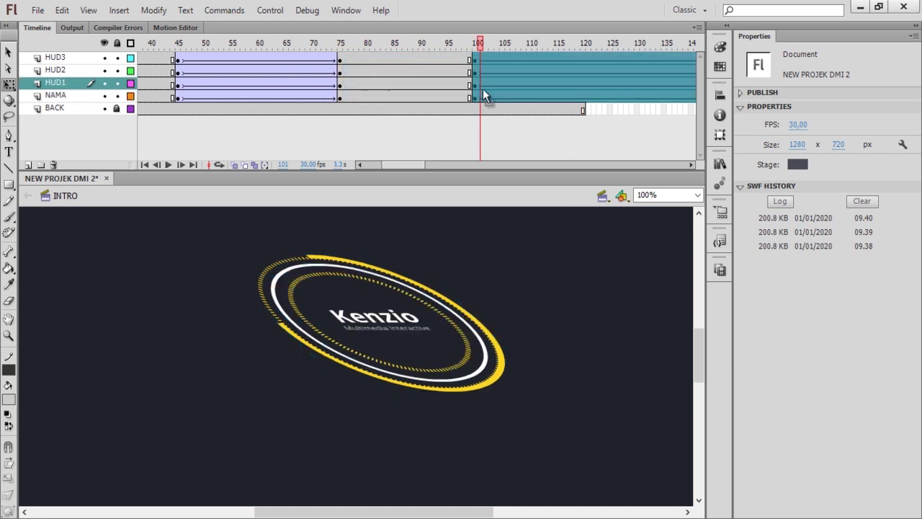
left_click_drag(402, 164, 423, 164)
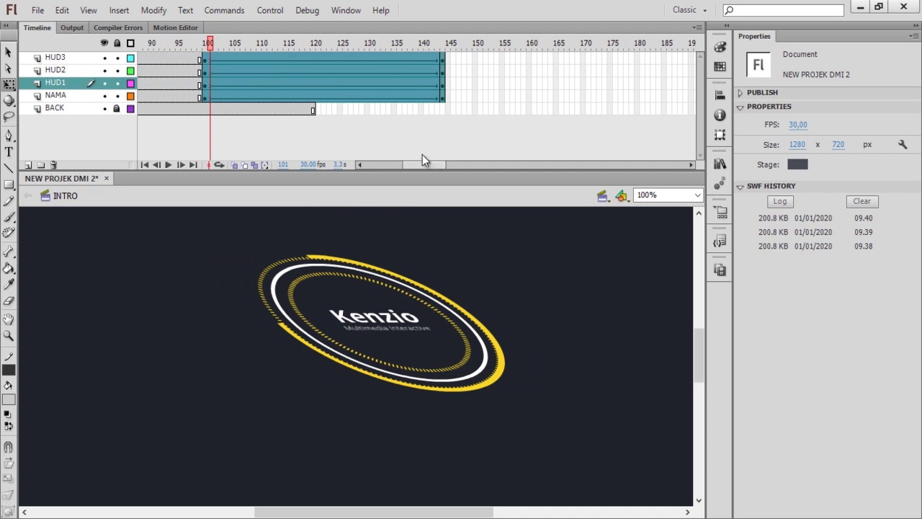
left_click_drag(407, 79, 435, 80)
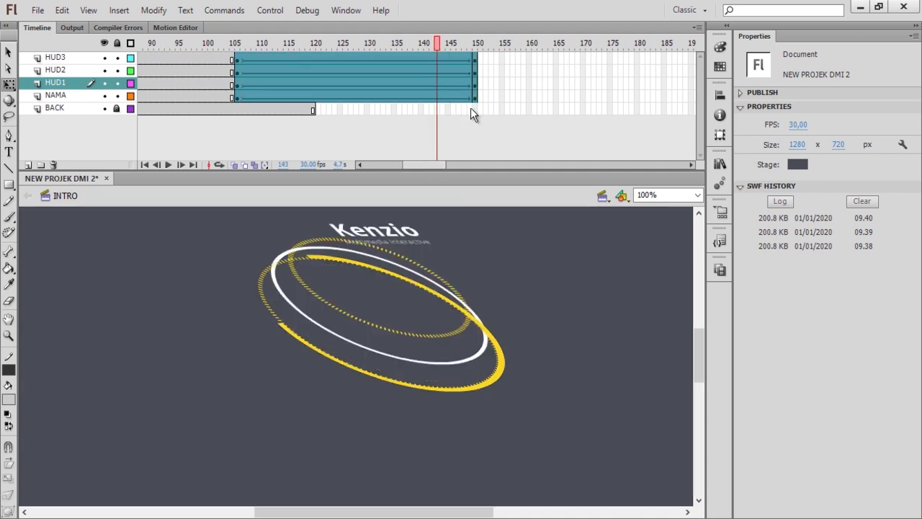
Extend the BACK layer's background to frame 150 and save the document.
right_click(472, 109)
left_click(455, 109)
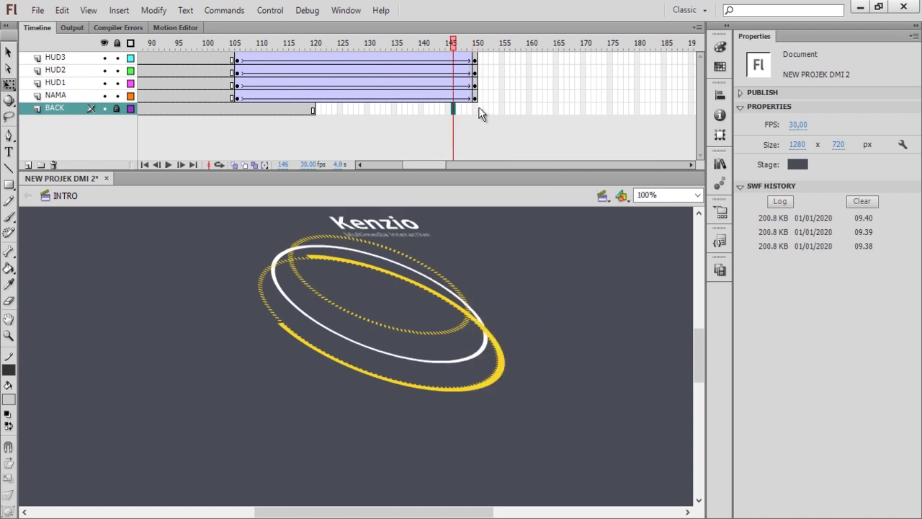
right_click(478, 109)
left_click(497, 166)
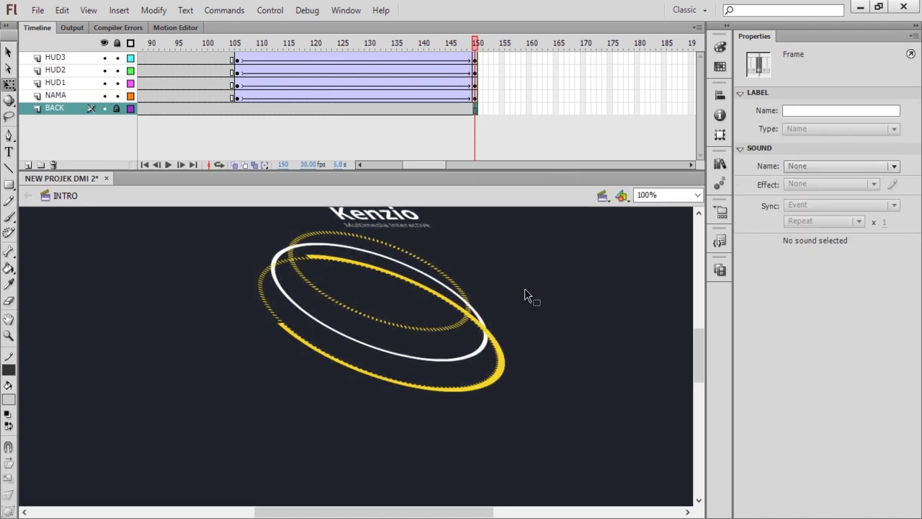
left_click(548, 290)
key("ctrl+s")
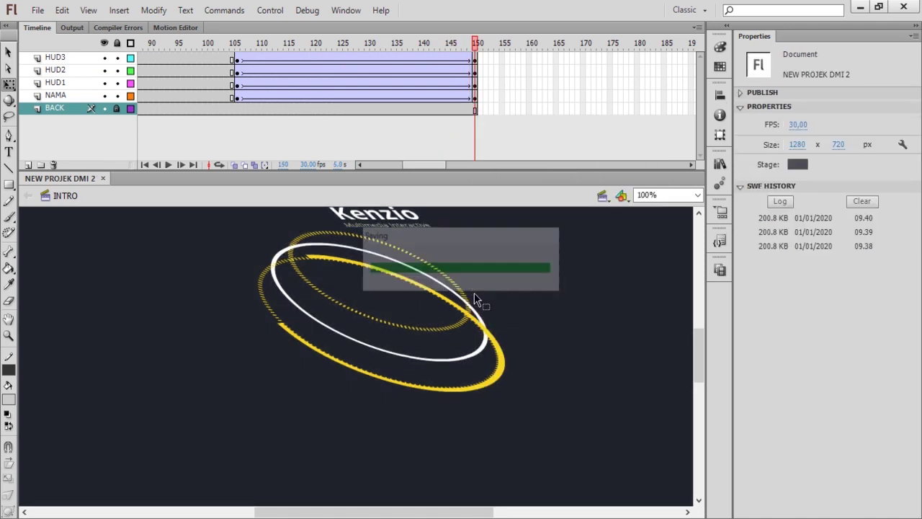
Play the retimed animation on the stage, then test the movie in the preview player and close it.
left_click_drag(438, 165, 421, 165)
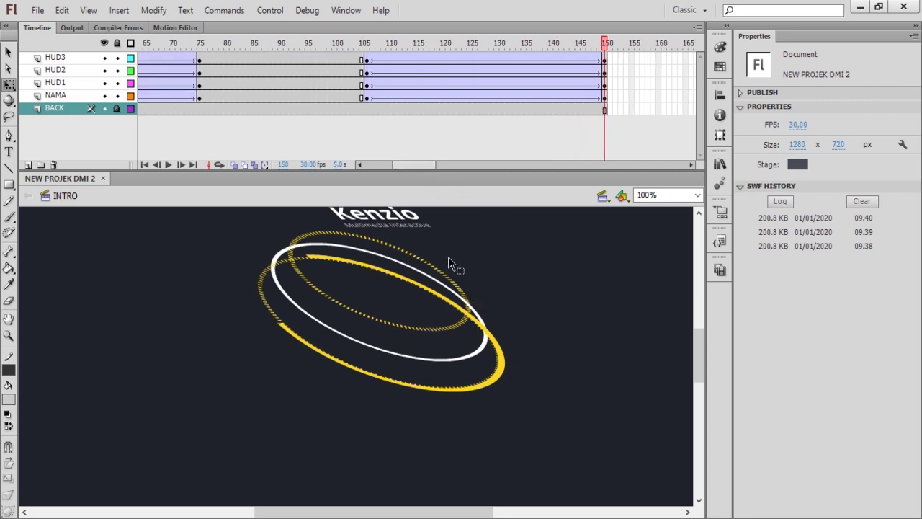
scroll(440, 303, "up", 2)
mouse_move(400, 511)
left_mouse_down()
mouse_move(388, 513)
mouse_move(406, 513)
left_mouse_up()
key("Return")
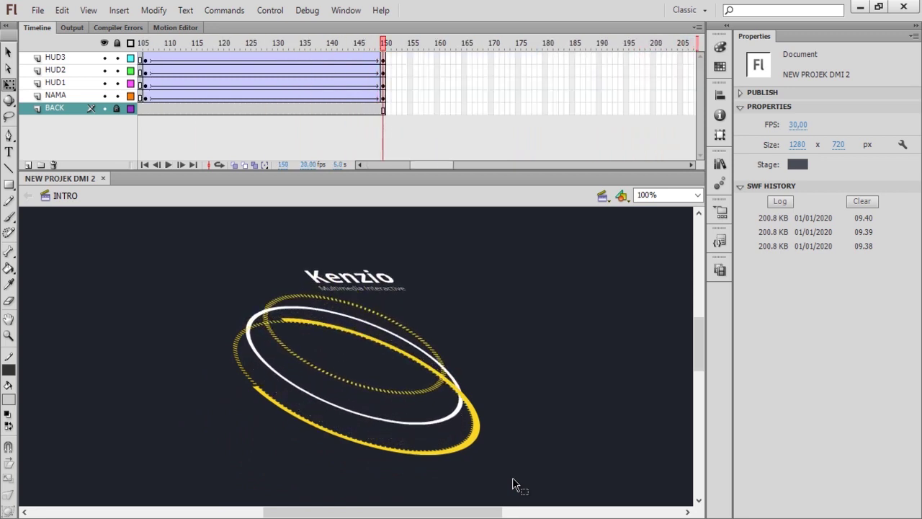
key("ctrl+Return")
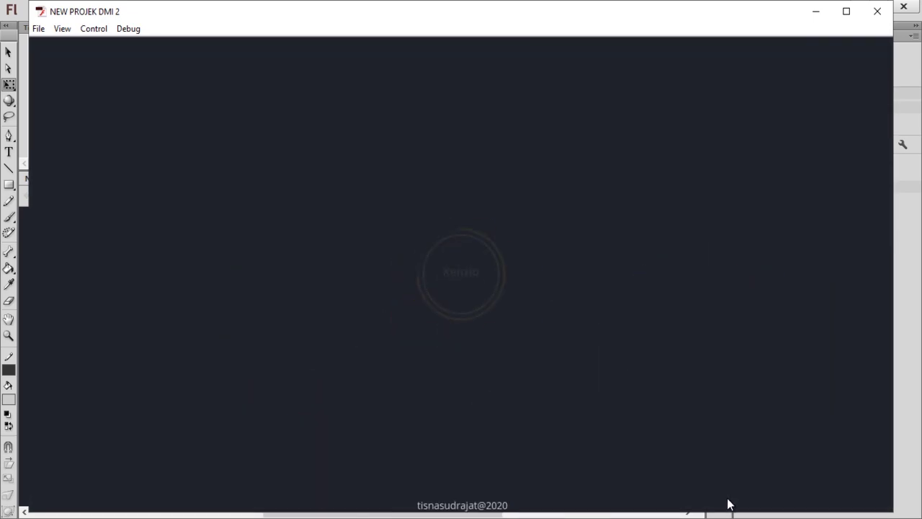
left_click(883, 14)
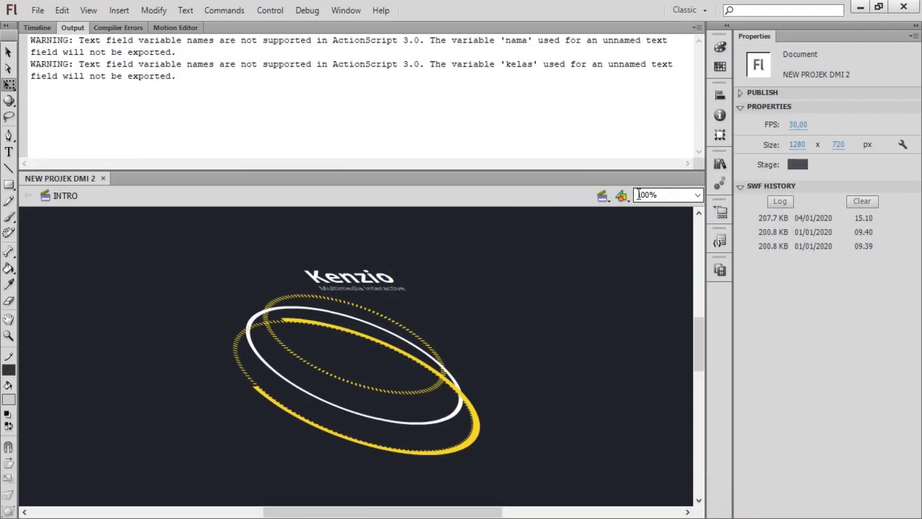
At frame 75, centre the tilted rings and name of all four logo layers horizontally and vertically on the stage.
left_click(697, 196)
left_click(666, 244)
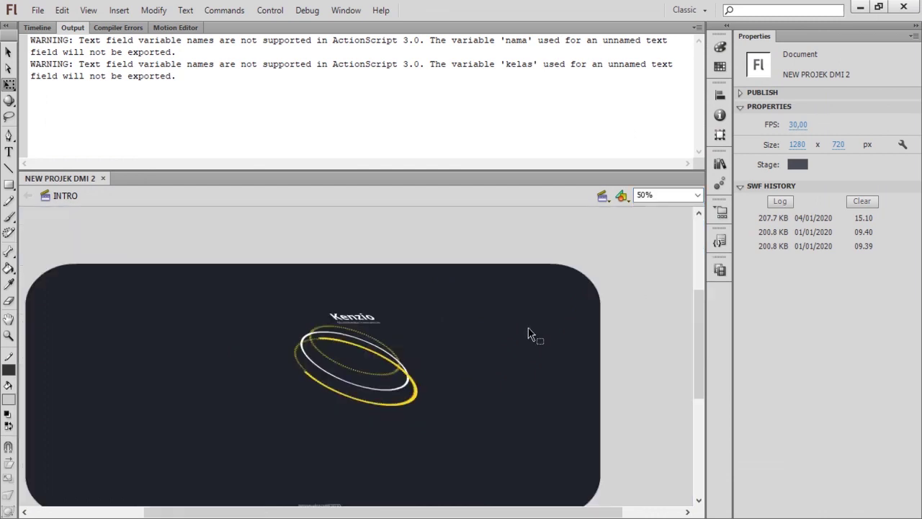
scroll(515, 343, "down", 3)
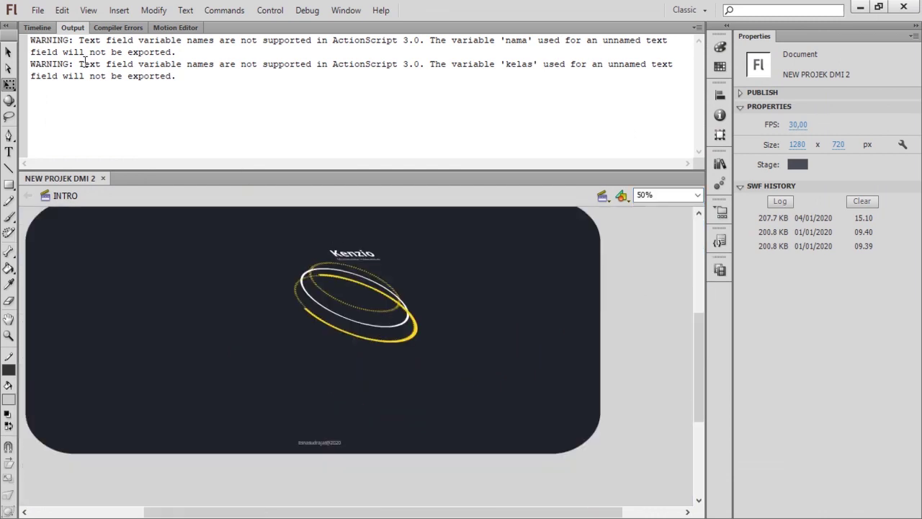
left_click(33, 28)
left_click_drag(430, 168, 384, 165)
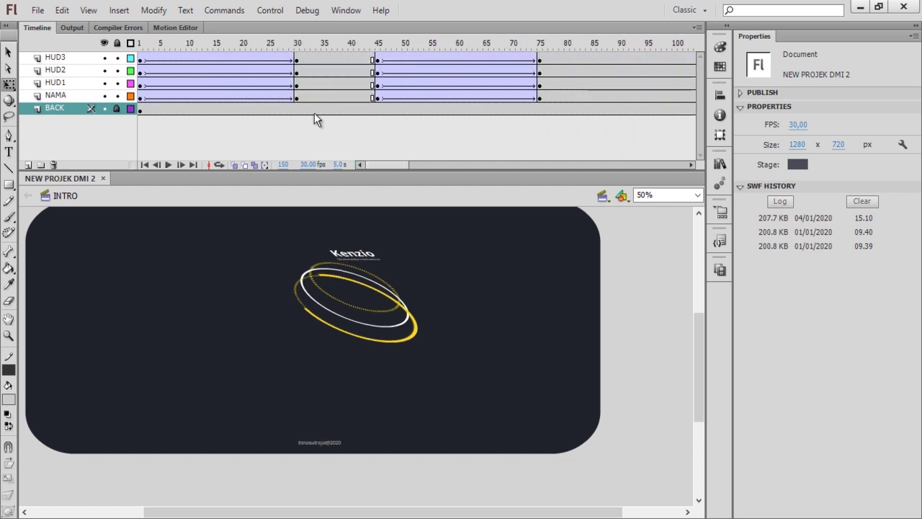
left_click_drag(133, 47, 537, 53)
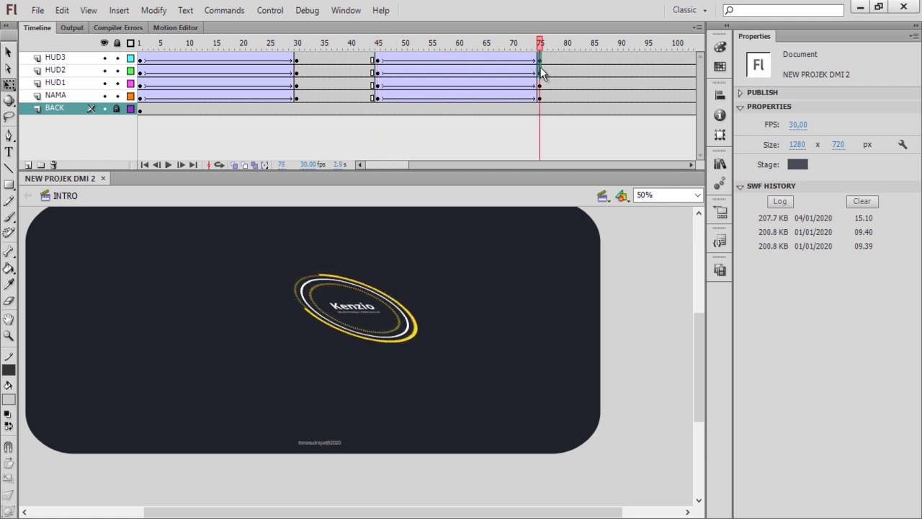
left_click(541, 95)
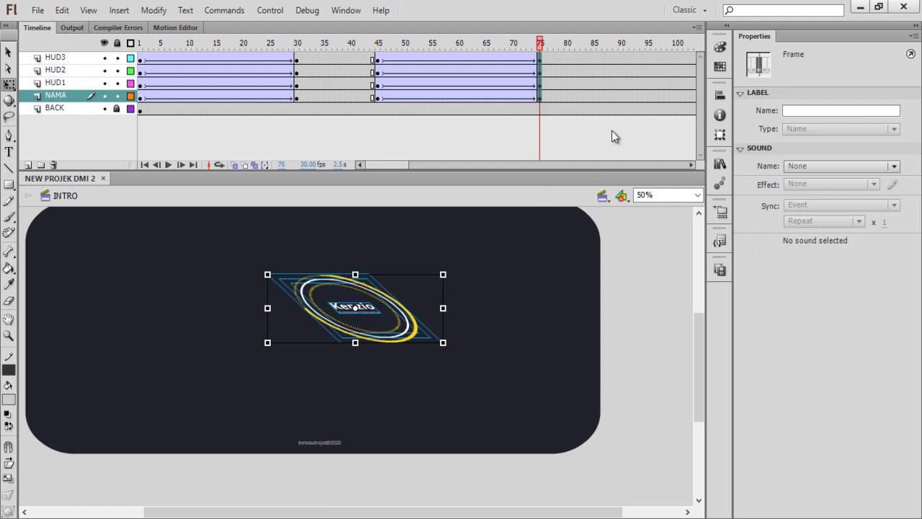
left_click(720, 94)
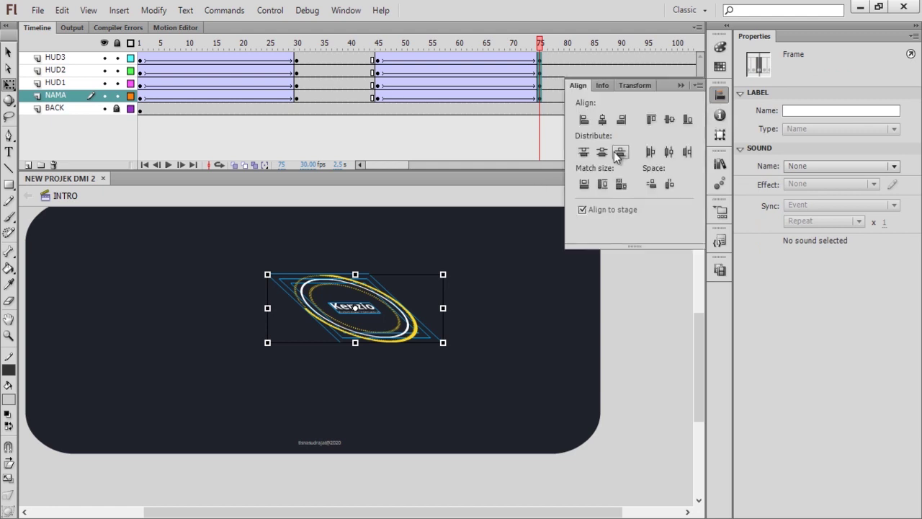
left_click(602, 120)
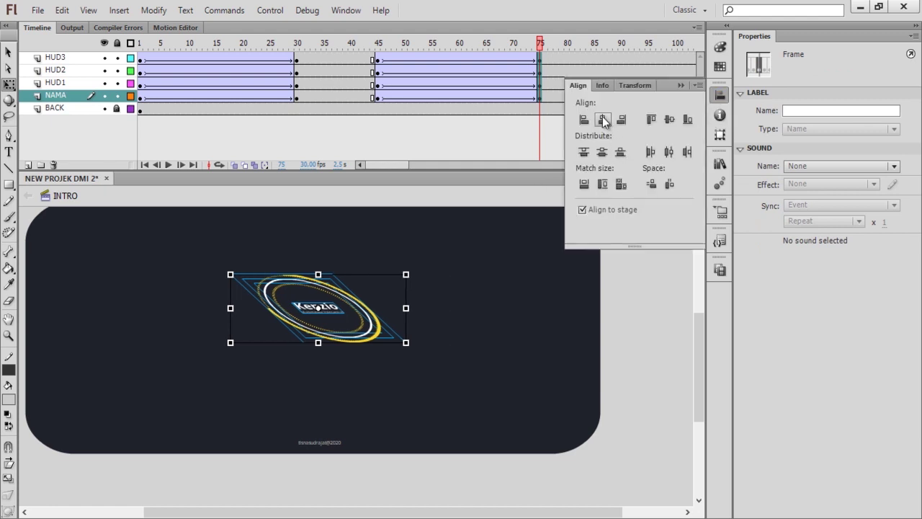
left_click(669, 119)
At frame 106, centre the tilted rings and name together horizontally and vertically on the stage.
left_click_drag(394, 164, 416, 166)
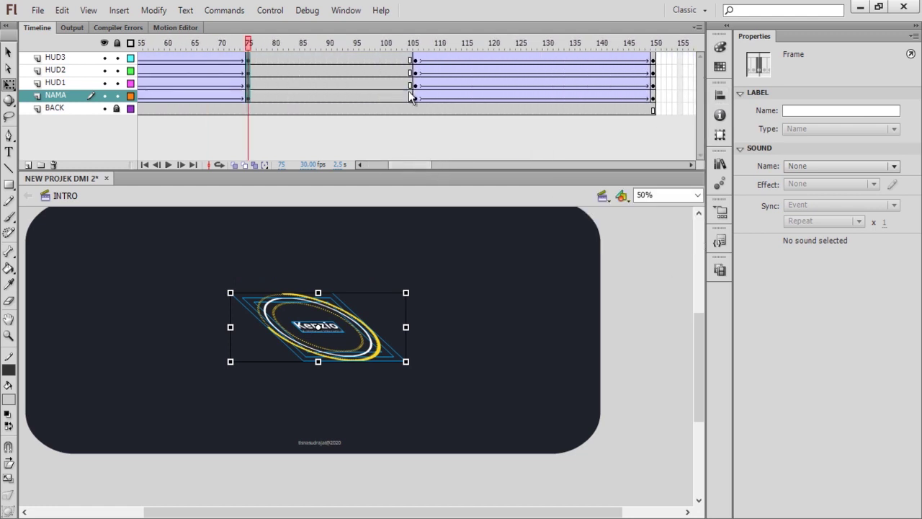
left_click(416, 45)
left_click_drag(269, 243, 403, 394)
left_click(720, 95)
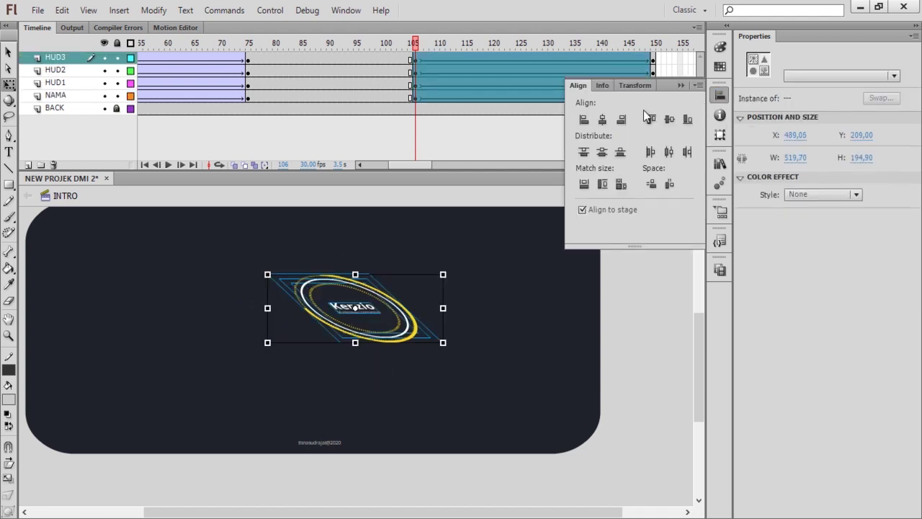
left_click(609, 119)
left_click(670, 120)
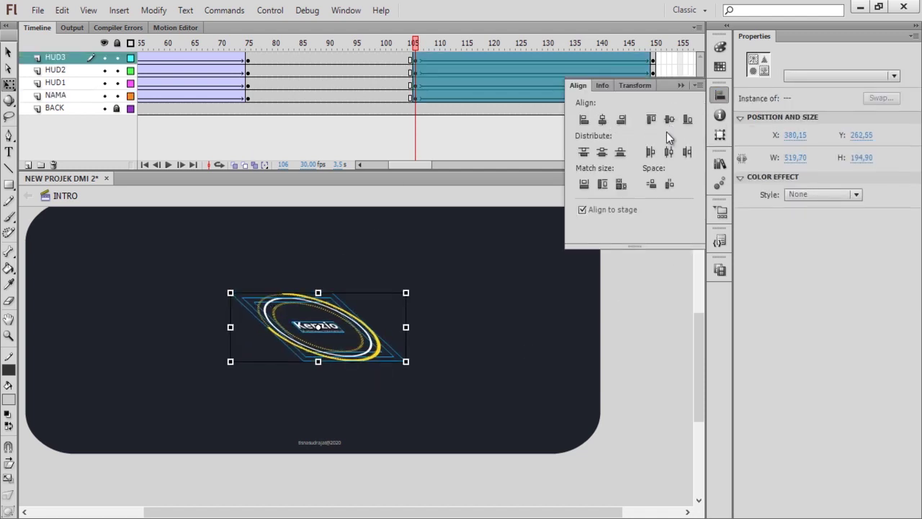
At frame 150, centre the tilted rings and name of all four logo layers horizontally and vertically on the stage.
left_click_drag(411, 164, 441, 164)
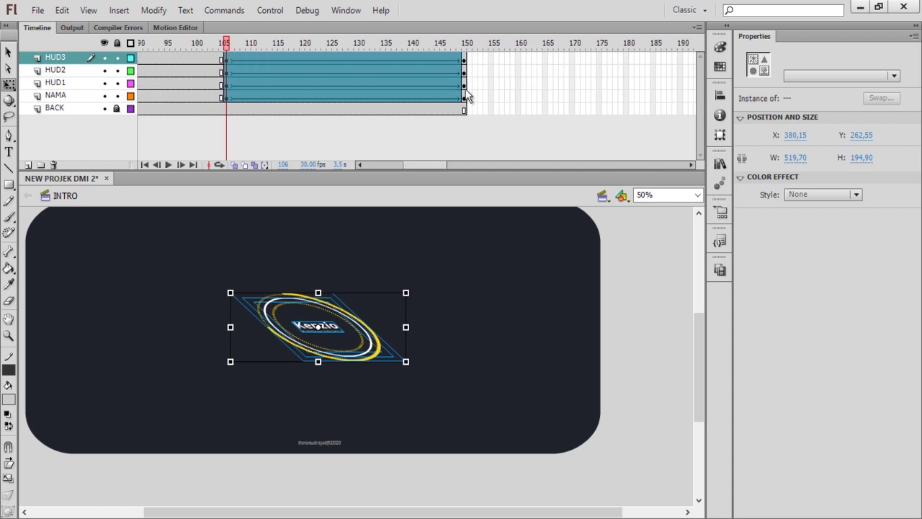
left_click(466, 44)
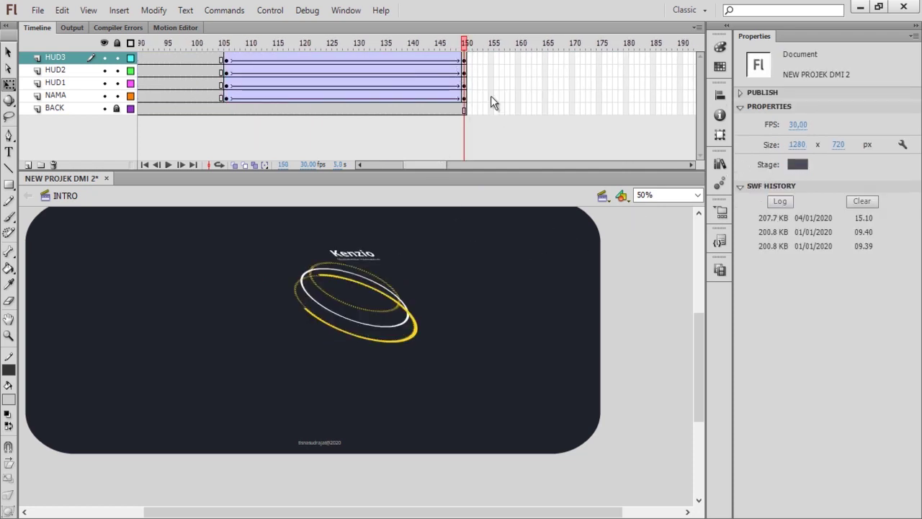
left_click_drag(350, 237, 436, 328)
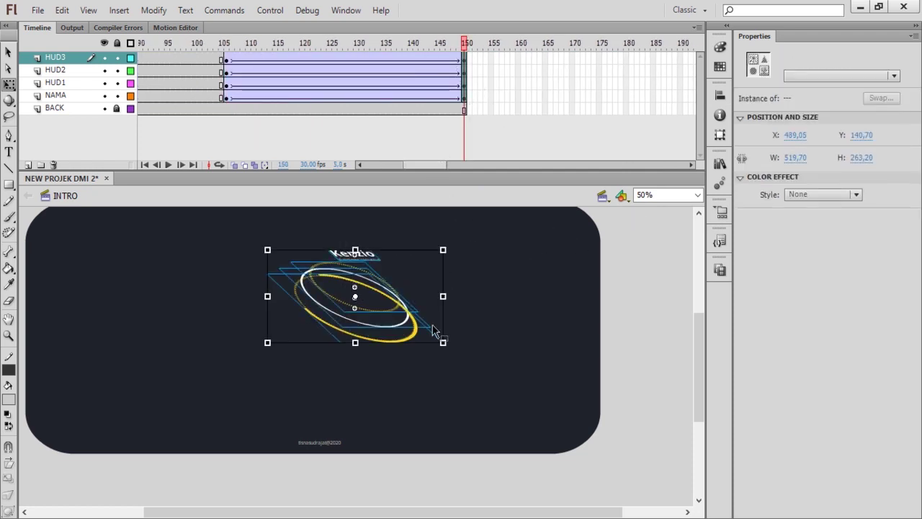
left_click(719, 95)
left_click(603, 120)
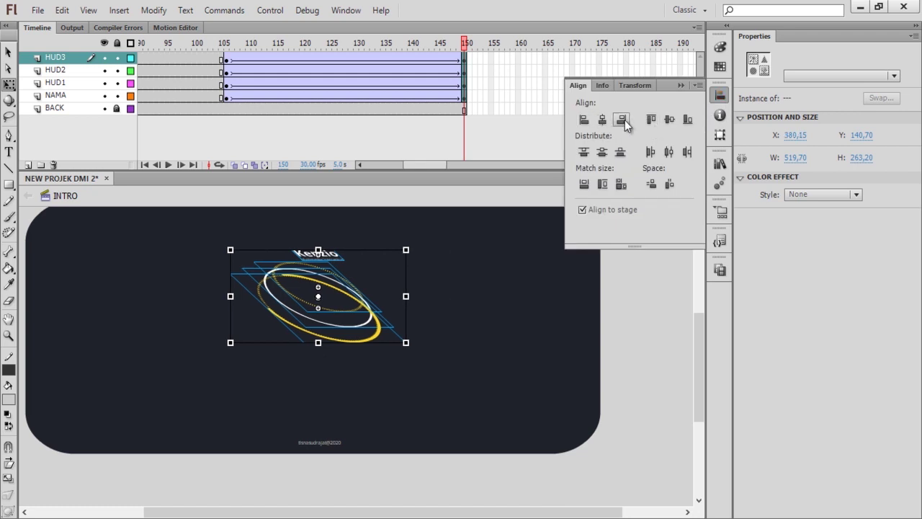
left_click(669, 120)
left_click(659, 326)
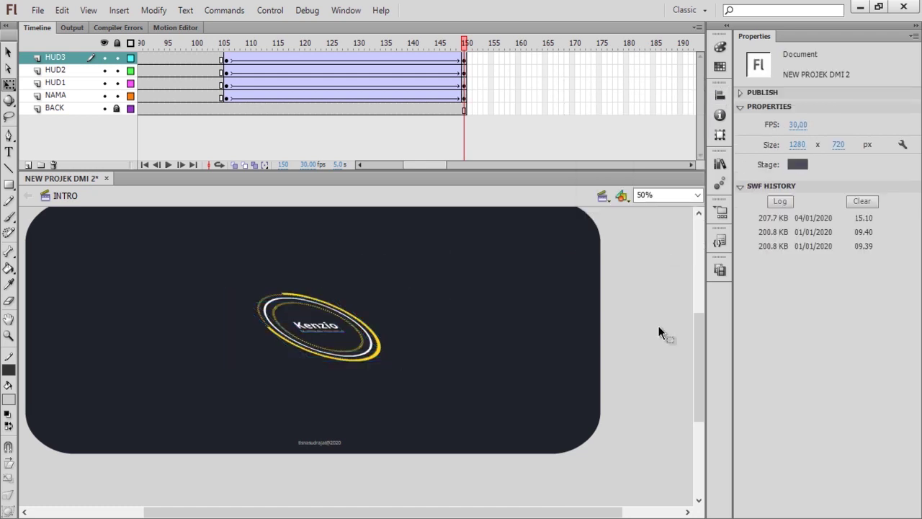
At frame 150, move the HUD2 layer's white ring straight up by about 40 px.
left_click(465, 71)
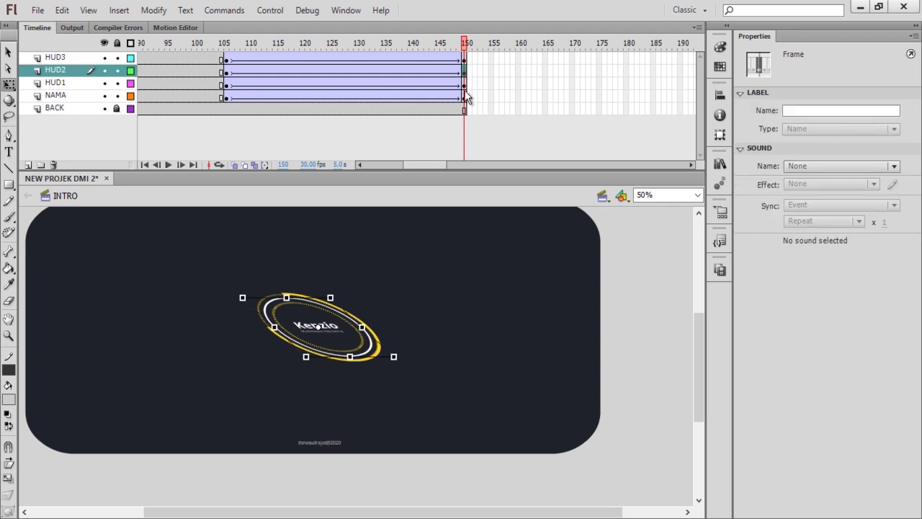
left_click(465, 95)
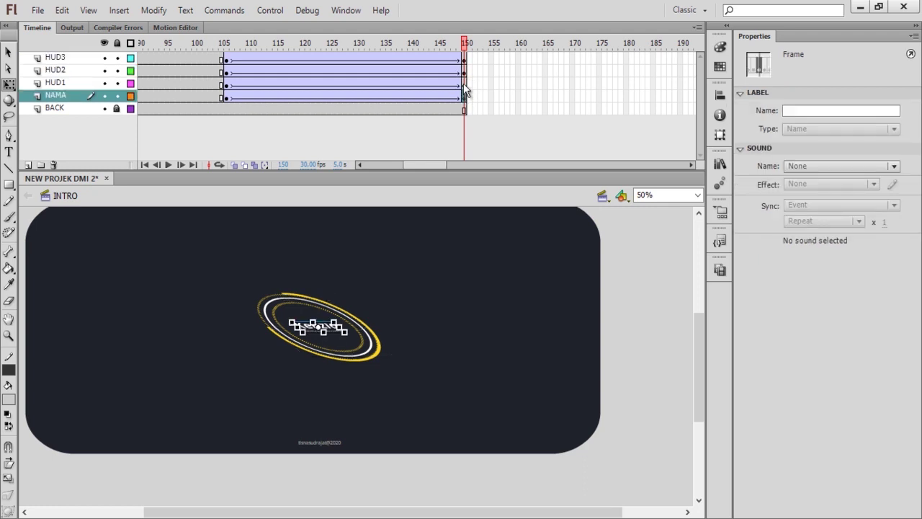
left_click(464, 72)
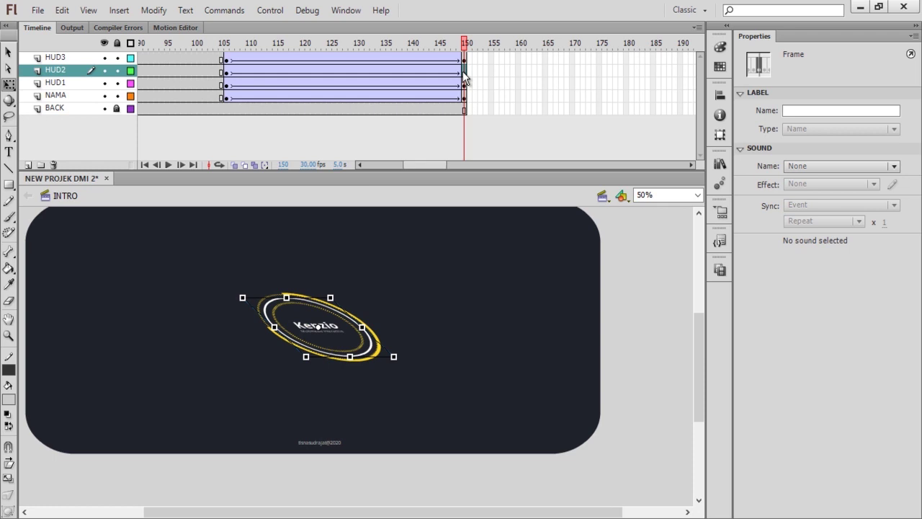
key("shift+Up")
key("shift+Up")
key("shift+Up")
key("shift+Up")
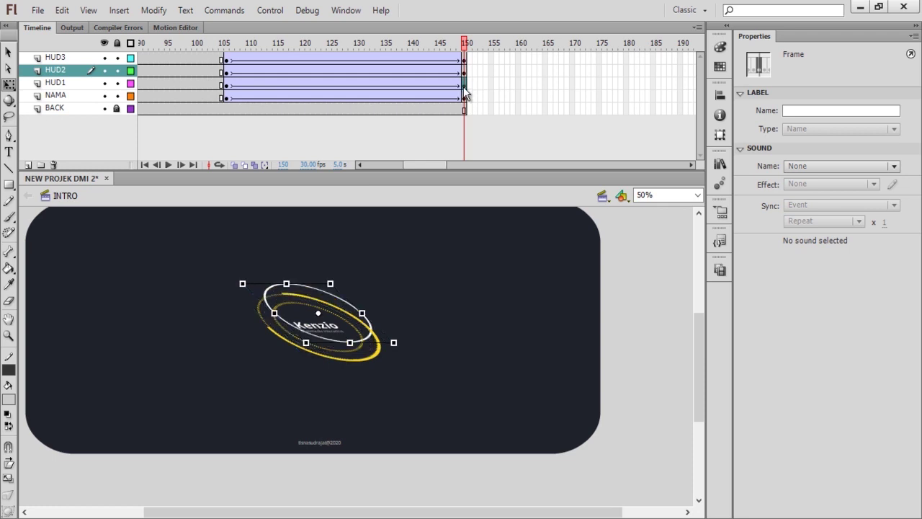
At frame 150, move the HUD1 layer's dotted inner ring straight up by about 80 px.
left_click(463, 85)
key("shift+Up")
key("shift+Up")
key("shift+Up")
key("shift+Up")
key("shift+Up")
key("shift+Up")
key("shift+Up")
key("shift+Up")
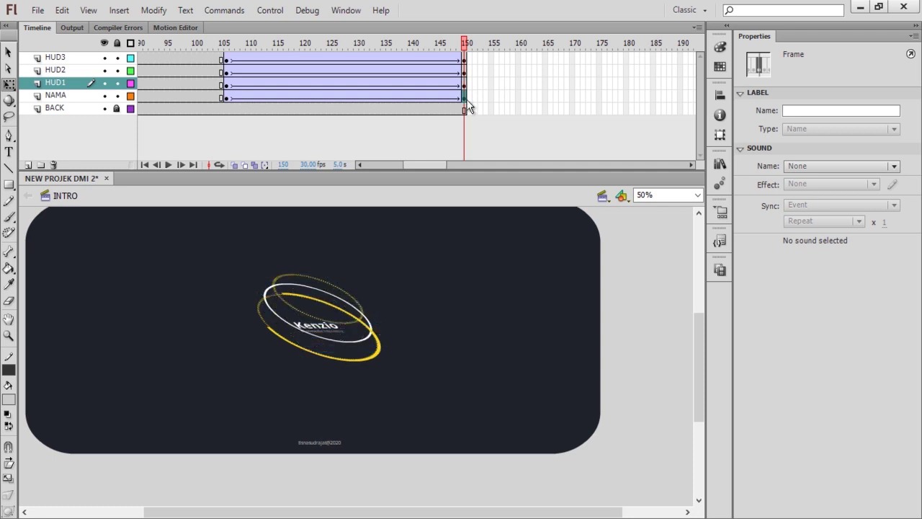
At frame 150, move the NAMA layer's logo name straight up by about 160 px, above the rings.
left_click(465, 98)
key("shift+Up")
key("shift+Up")
key("shift+Up")
key("shift+Up")
key("shift+Up")
key("shift+Up")
key("shift+Up")
key("shift+Up")
key("shift+Up")
key("shift+Up")
key("shift+Up")
key("shift+Up")
key("shift+Up")
key("shift+Up")
key("shift+Up")
key("shift+Up")
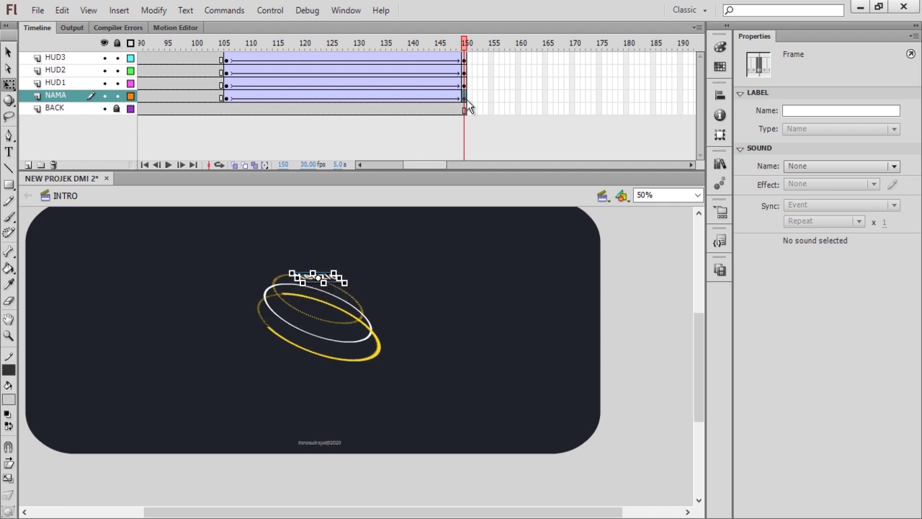
Test the movie in the preview player, close it and return to the INTRO timeline.
left_click(626, 316)
key("ctrl+Return")
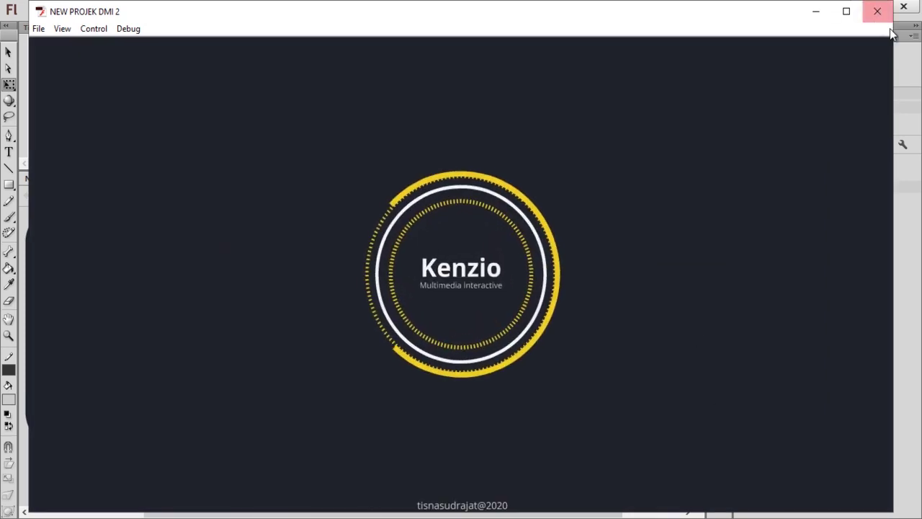
left_click(877, 11)
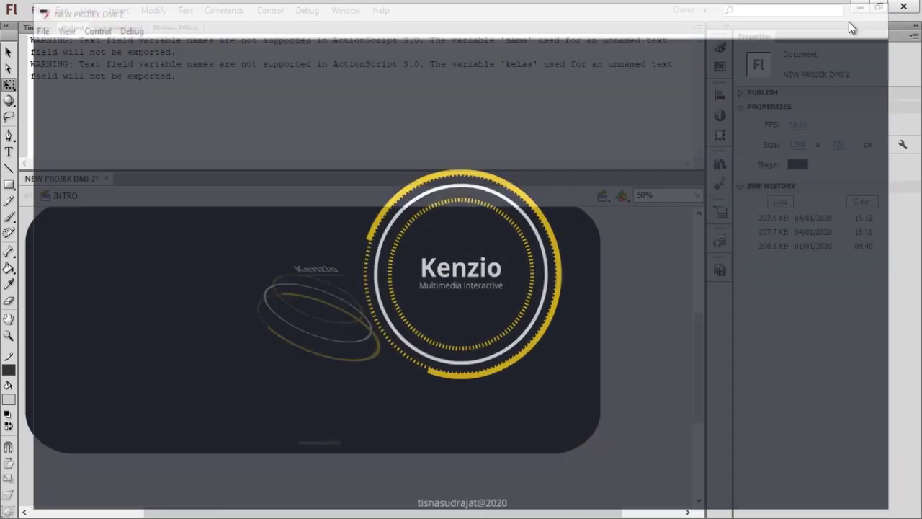
left_click(36, 27)
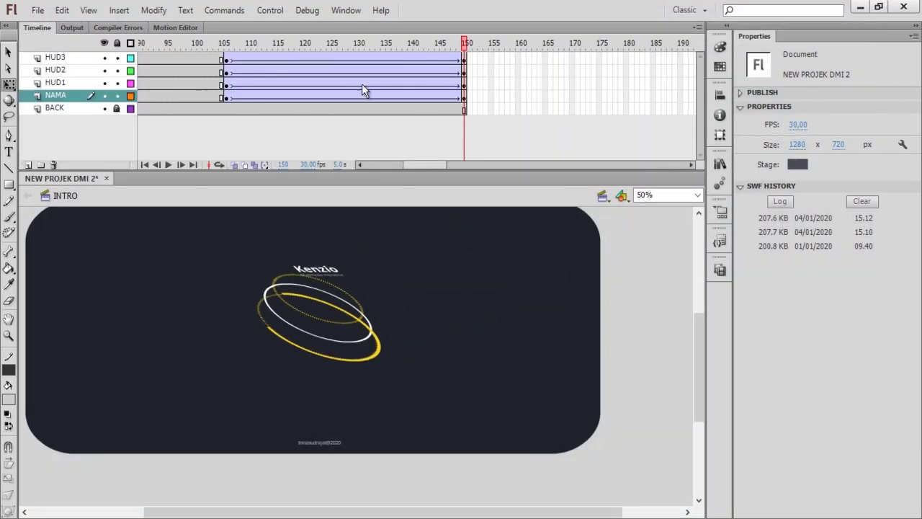
Increase the ease-out of the four logo layers' tweens between frames 106 and 150, and check the easing of their frame 45–75 tweens.
left_click_drag(414, 61, 335, 96)
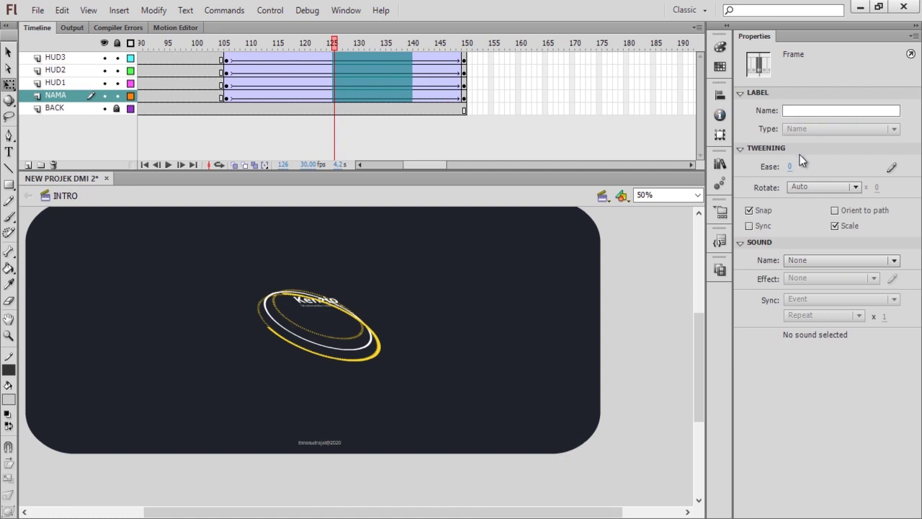
left_click_drag(793, 169, 882, 177)
left_click_drag(416, 164, 387, 171)
left_click_drag(389, 57, 361, 94)
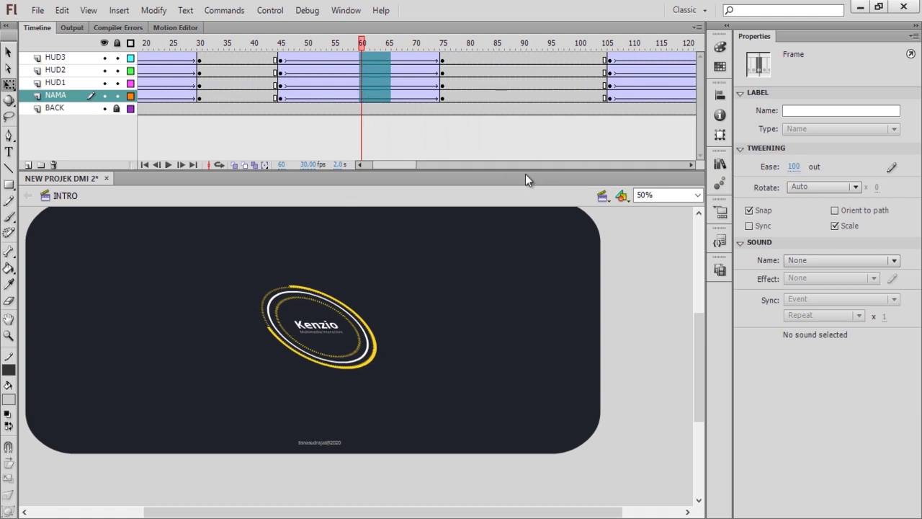
Extend all five INTRO layers, including BACK, to frame 240 and save the document.
left_click_drag(416, 168, 453, 170)
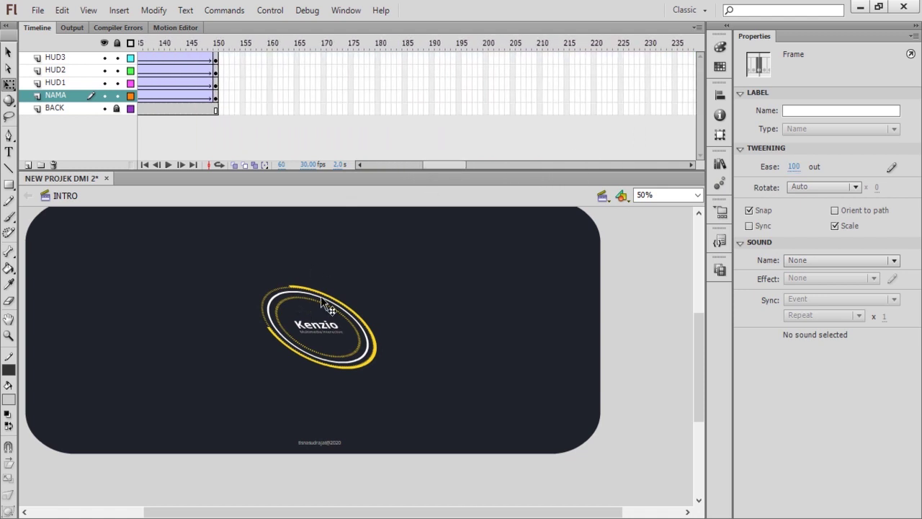
left_click(232, 56)
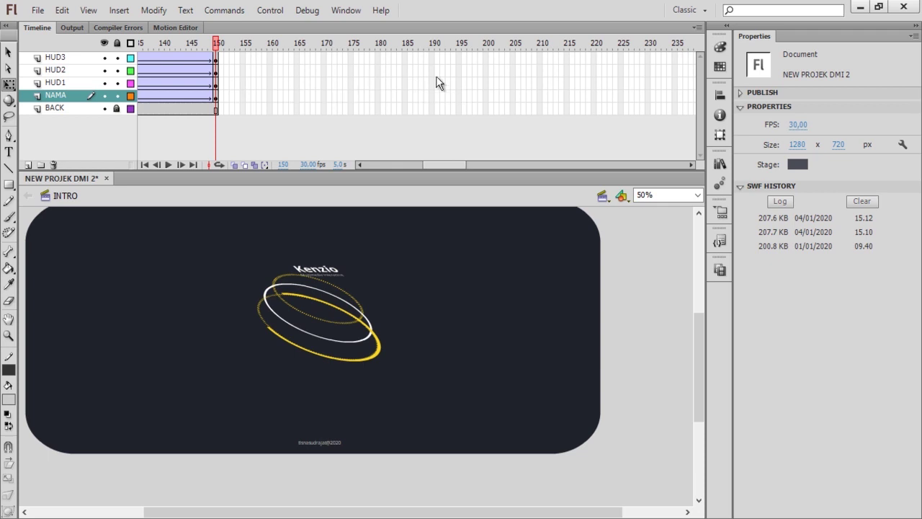
left_click(692, 163)
left_click_drag(649, 60, 648, 105)
right_click(648, 106)
left_click(675, 165)
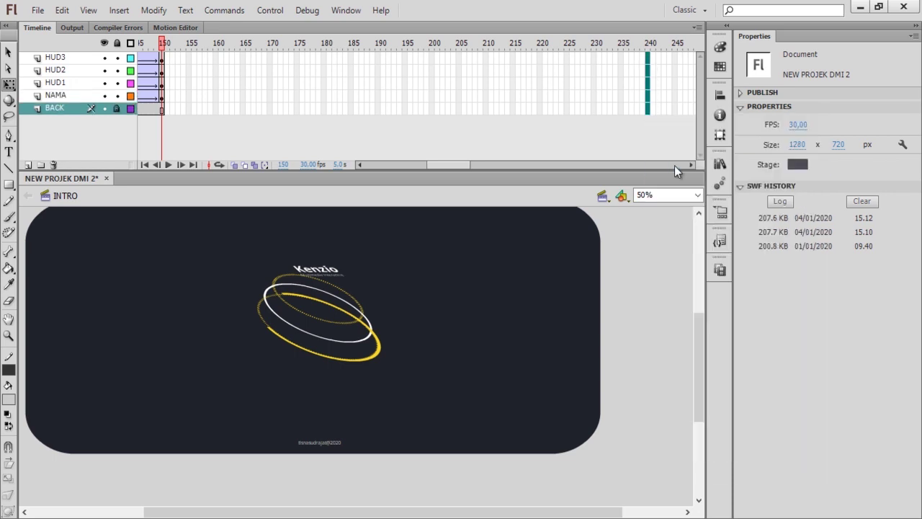
left_click(649, 267)
key("ctrl+s")
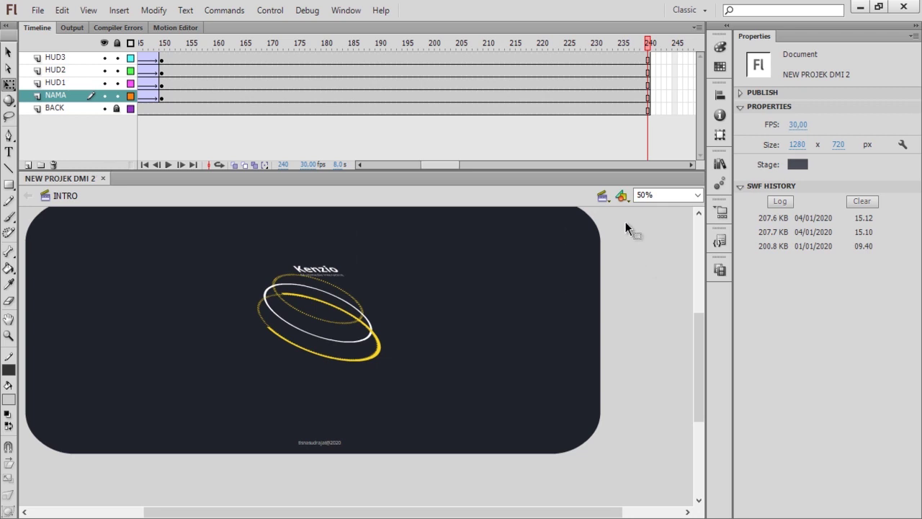
In the MATERI scene, add the frame action stop(); to frame 1 of the TOMBOL layer.
left_click(606, 199)
left_click(622, 224)
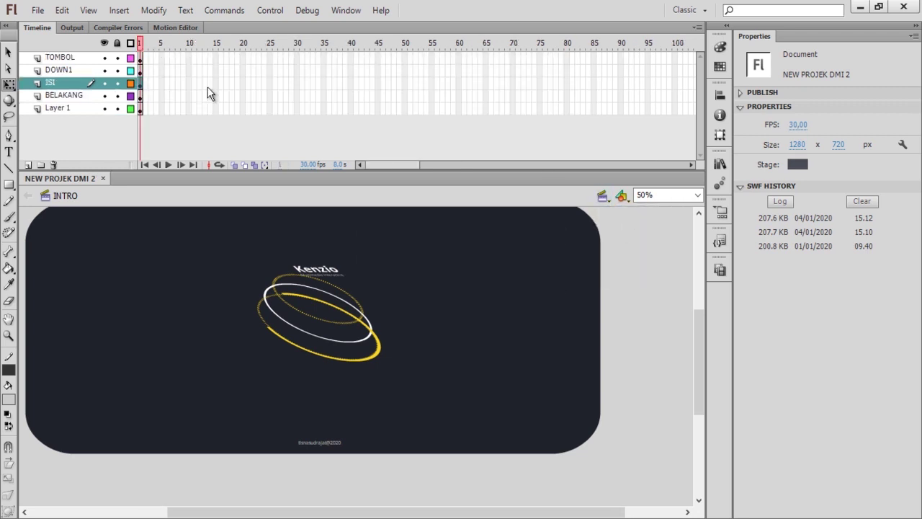
right_click(140, 61)
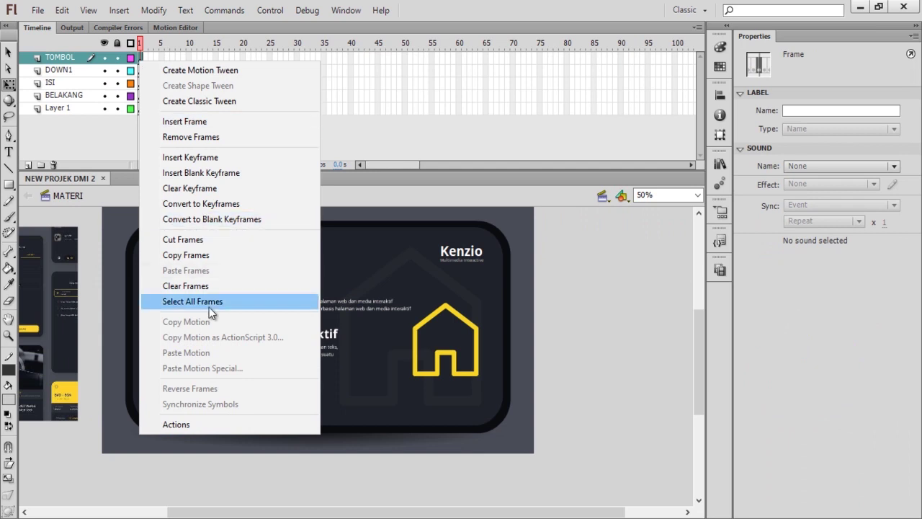
left_click(198, 424)
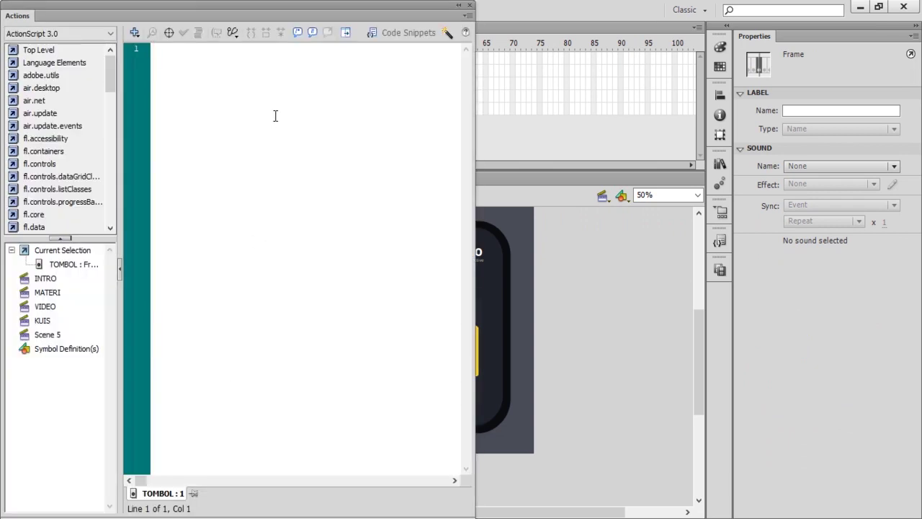
type("sto")
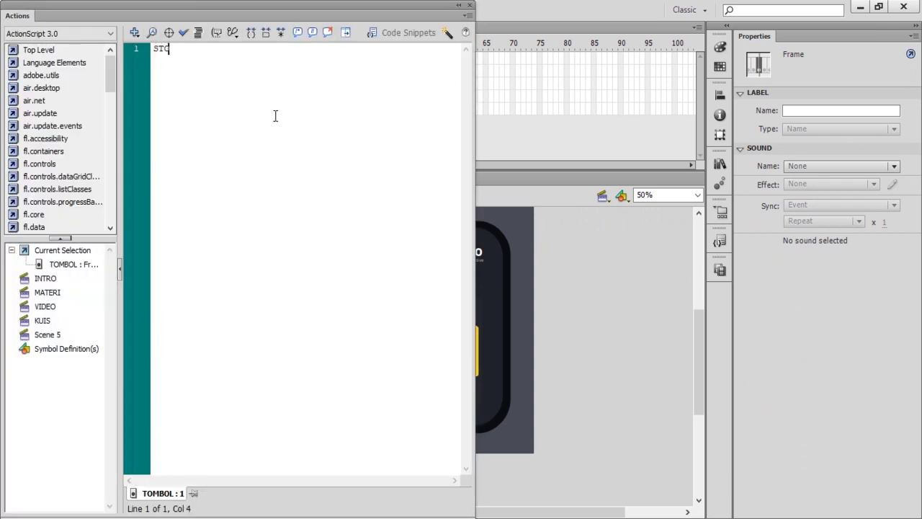
key("BackSpace")
key("BackSpace")
key("BackSpace")
type("sce")
key("BackSpace")
key("BackSpace")
type("top")
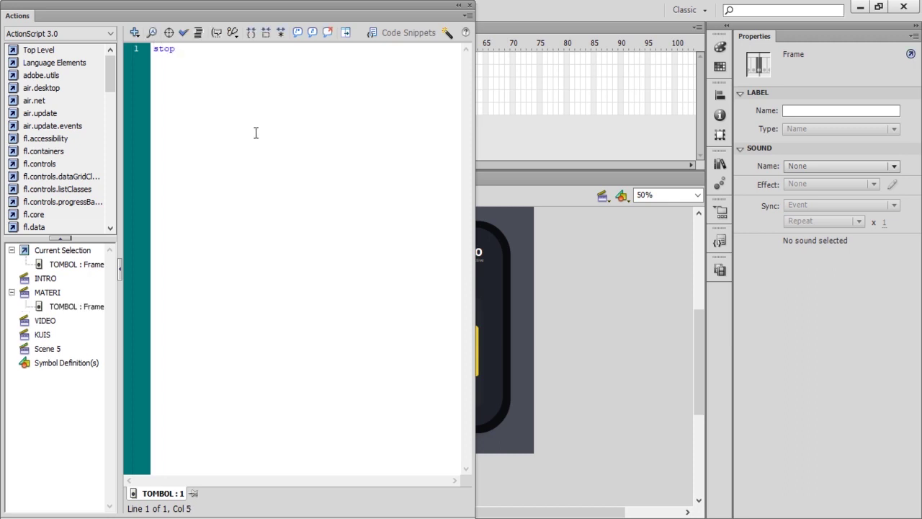
type("();")
left_click(469, 5)
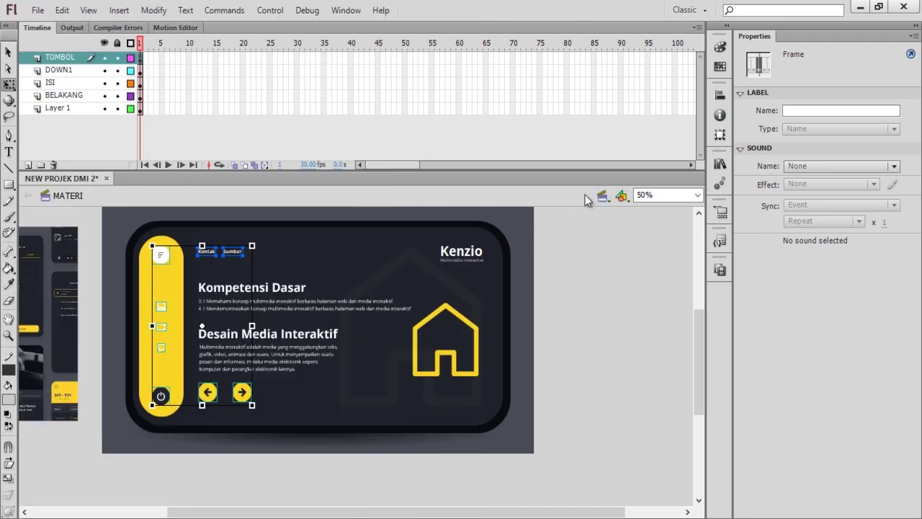
Return to the INTRO scene and scrub its animation from frame 1 to frame 240.
left_click(602, 195)
left_click(609, 209)
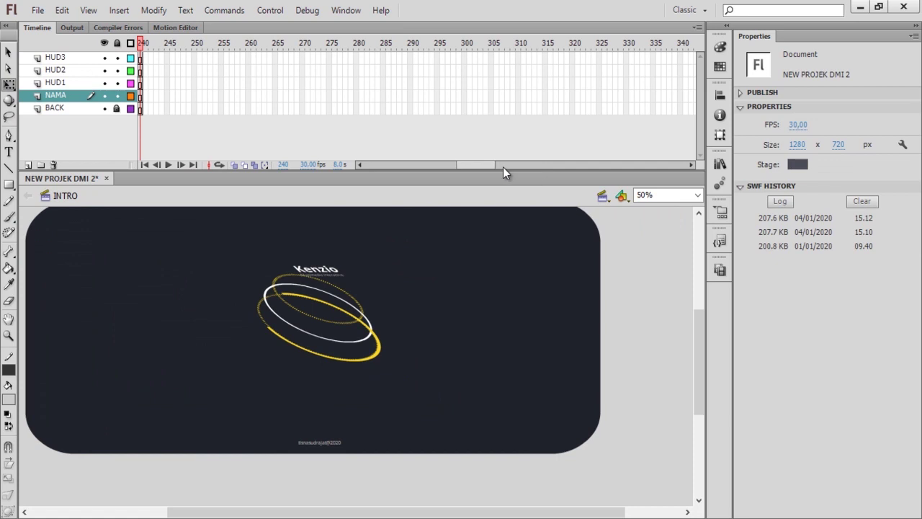
left_click_drag(484, 166, 357, 166)
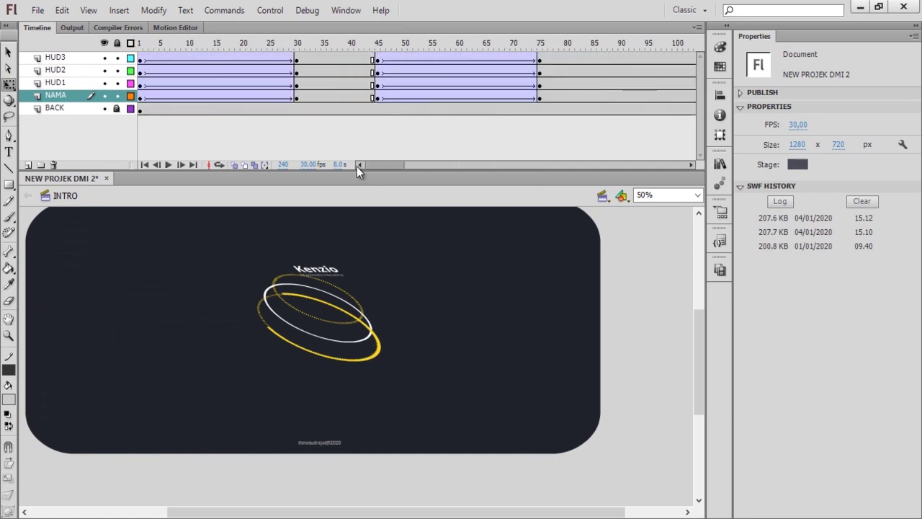
left_click(139, 44)
left_click_drag(141, 45, 671, 44)
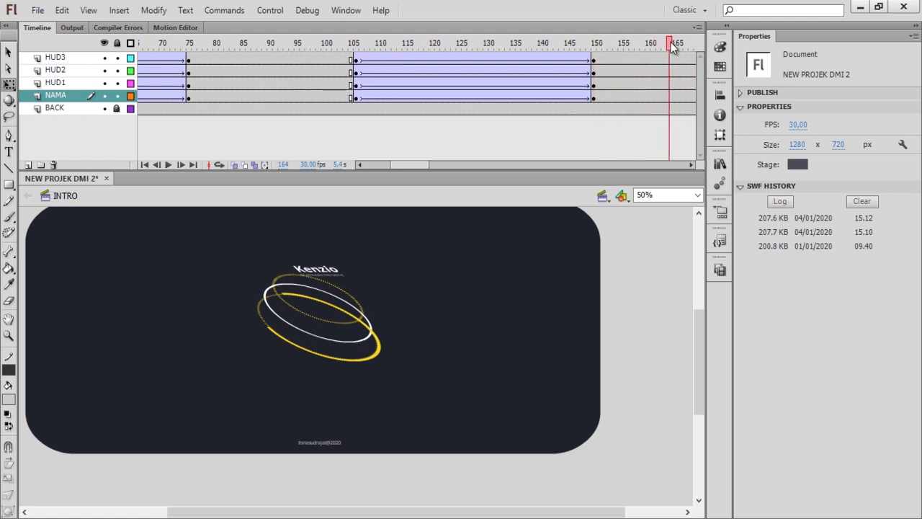
left_click(694, 166)
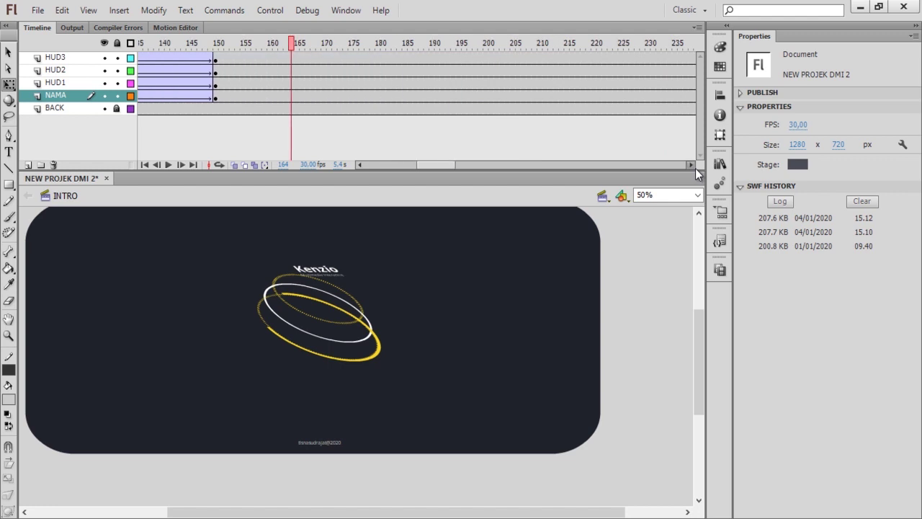
left_click(695, 166)
left_click_drag(239, 46, 646, 63)
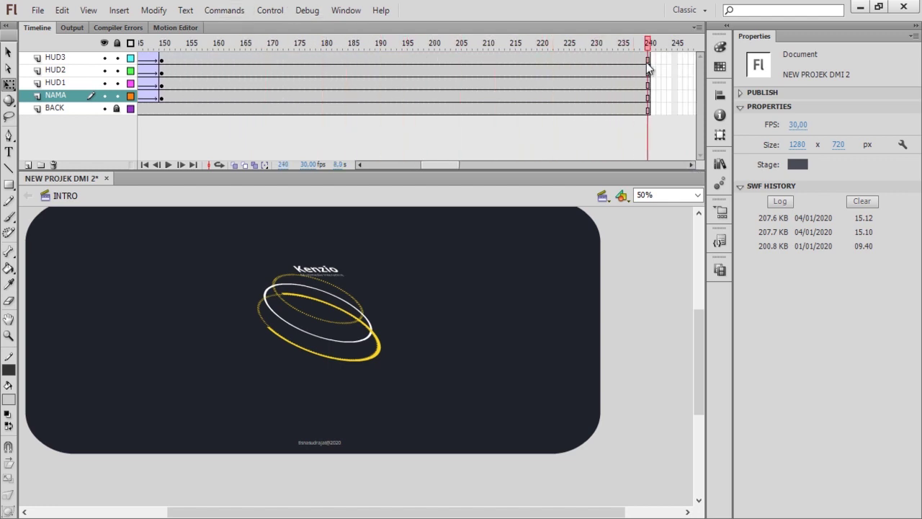
Switch to the MATERI scene, check frame 1 of the TOMBOL layer and test the whole movie.
left_click(601, 195)
left_click(620, 229)
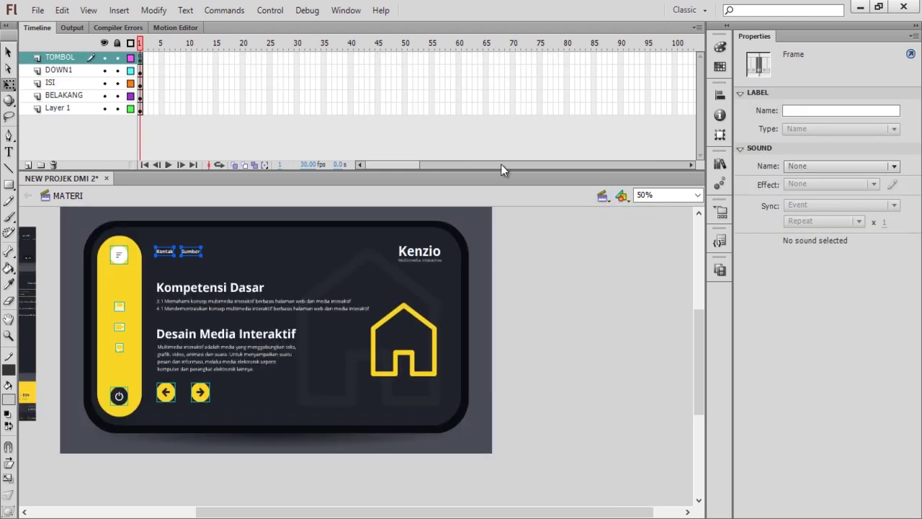
left_click(141, 58)
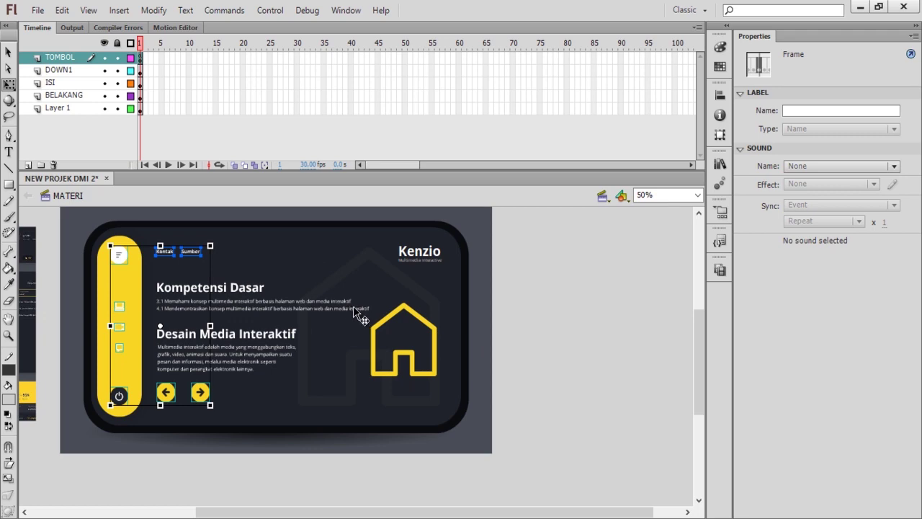
left_click(611, 321)
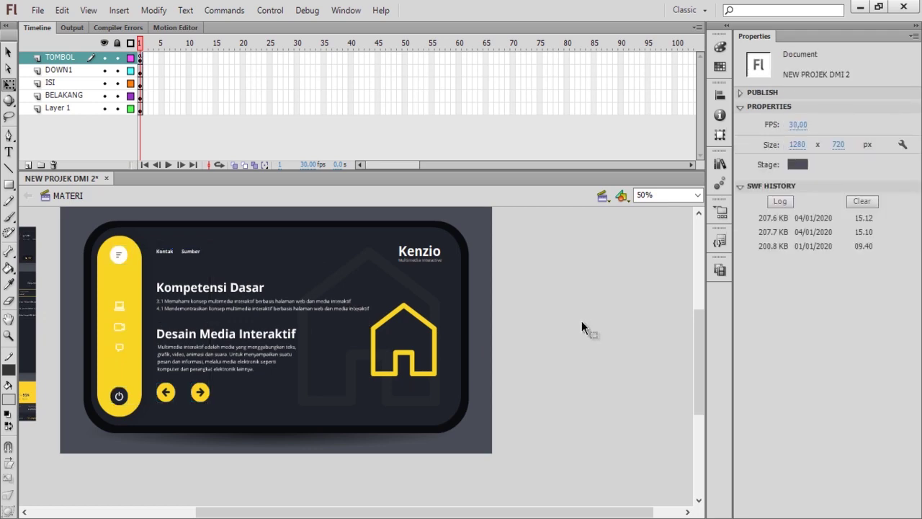
key("ctrl+Return")
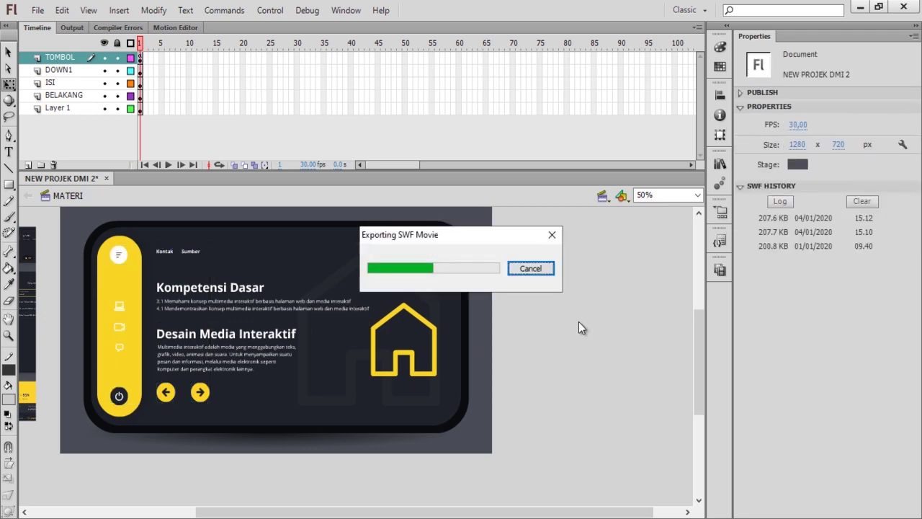